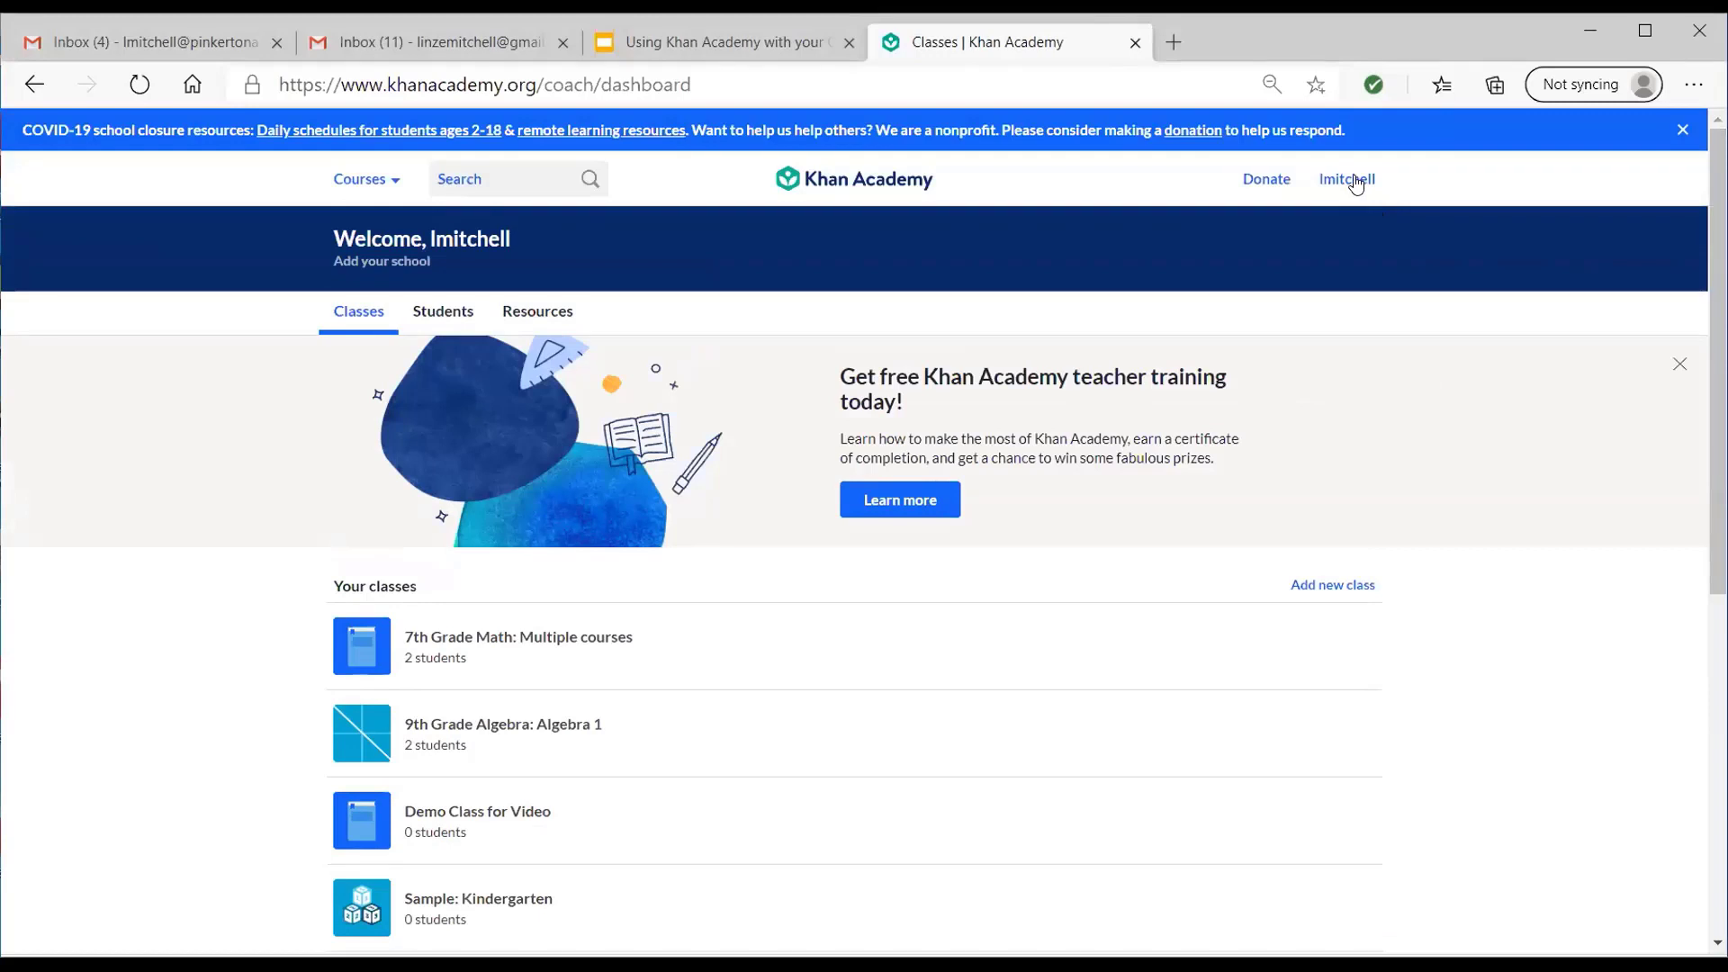
- Open the 9th Grade Algebra: Algebra 1 class from the teacher dashboard
click(1358, 183)
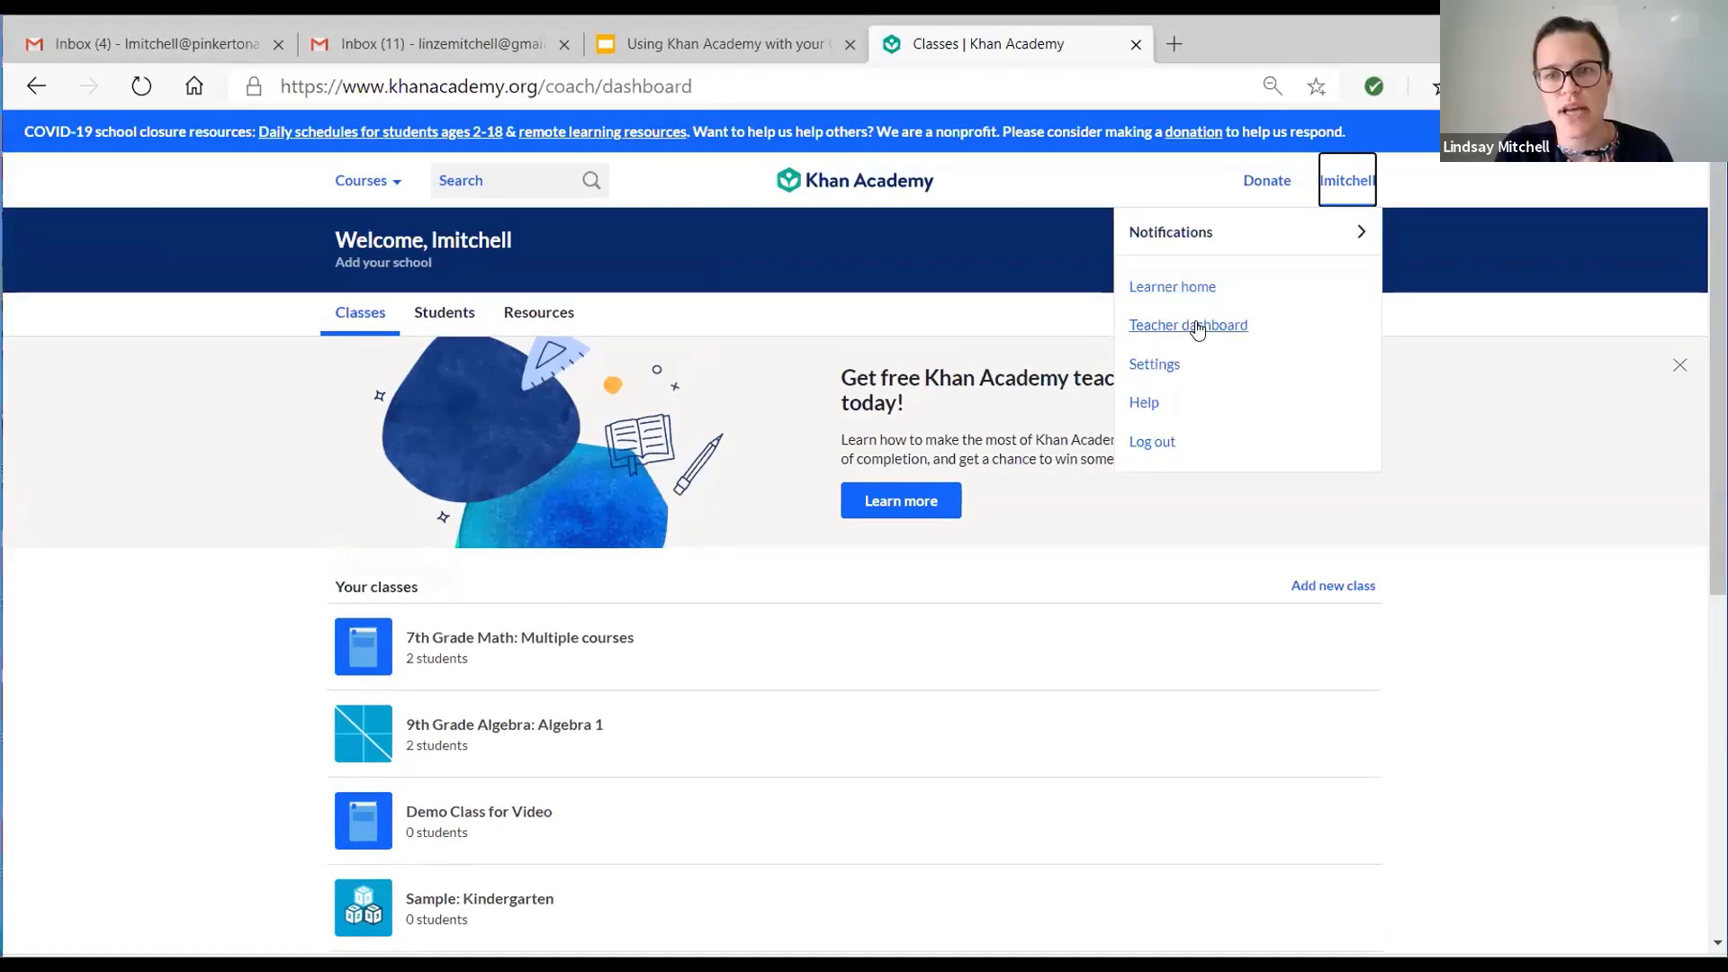
click(1198, 324)
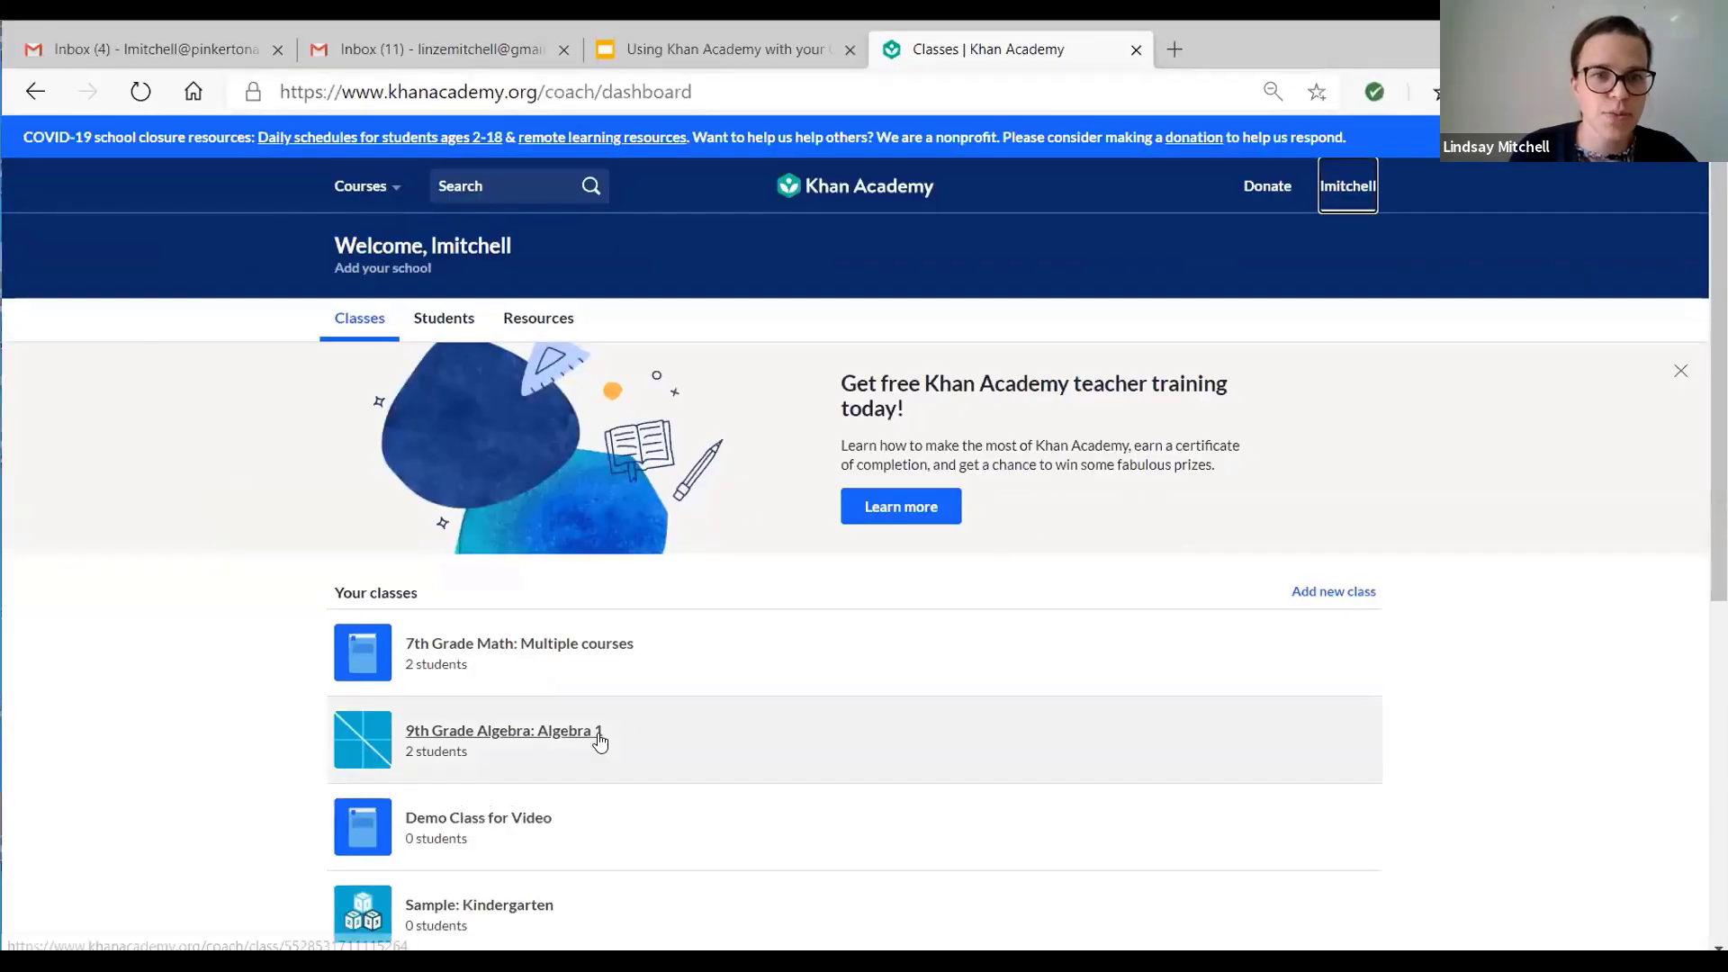
scroll(601, 711, down, 2)
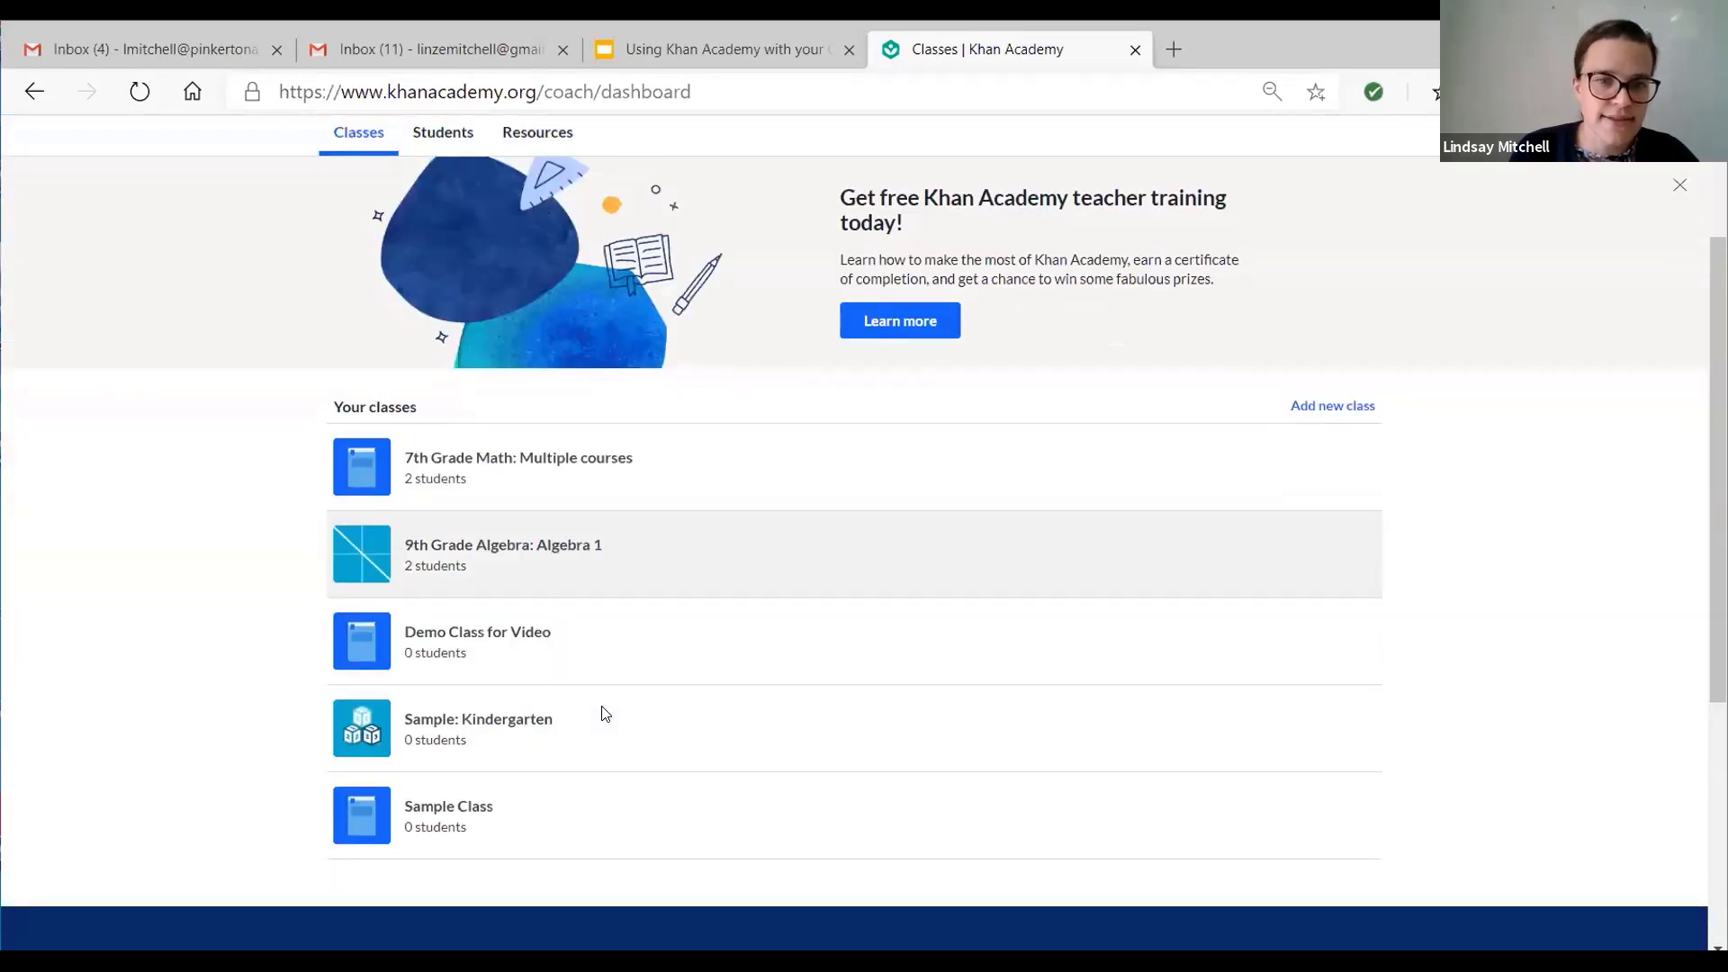
scroll(598, 714, up, 1)
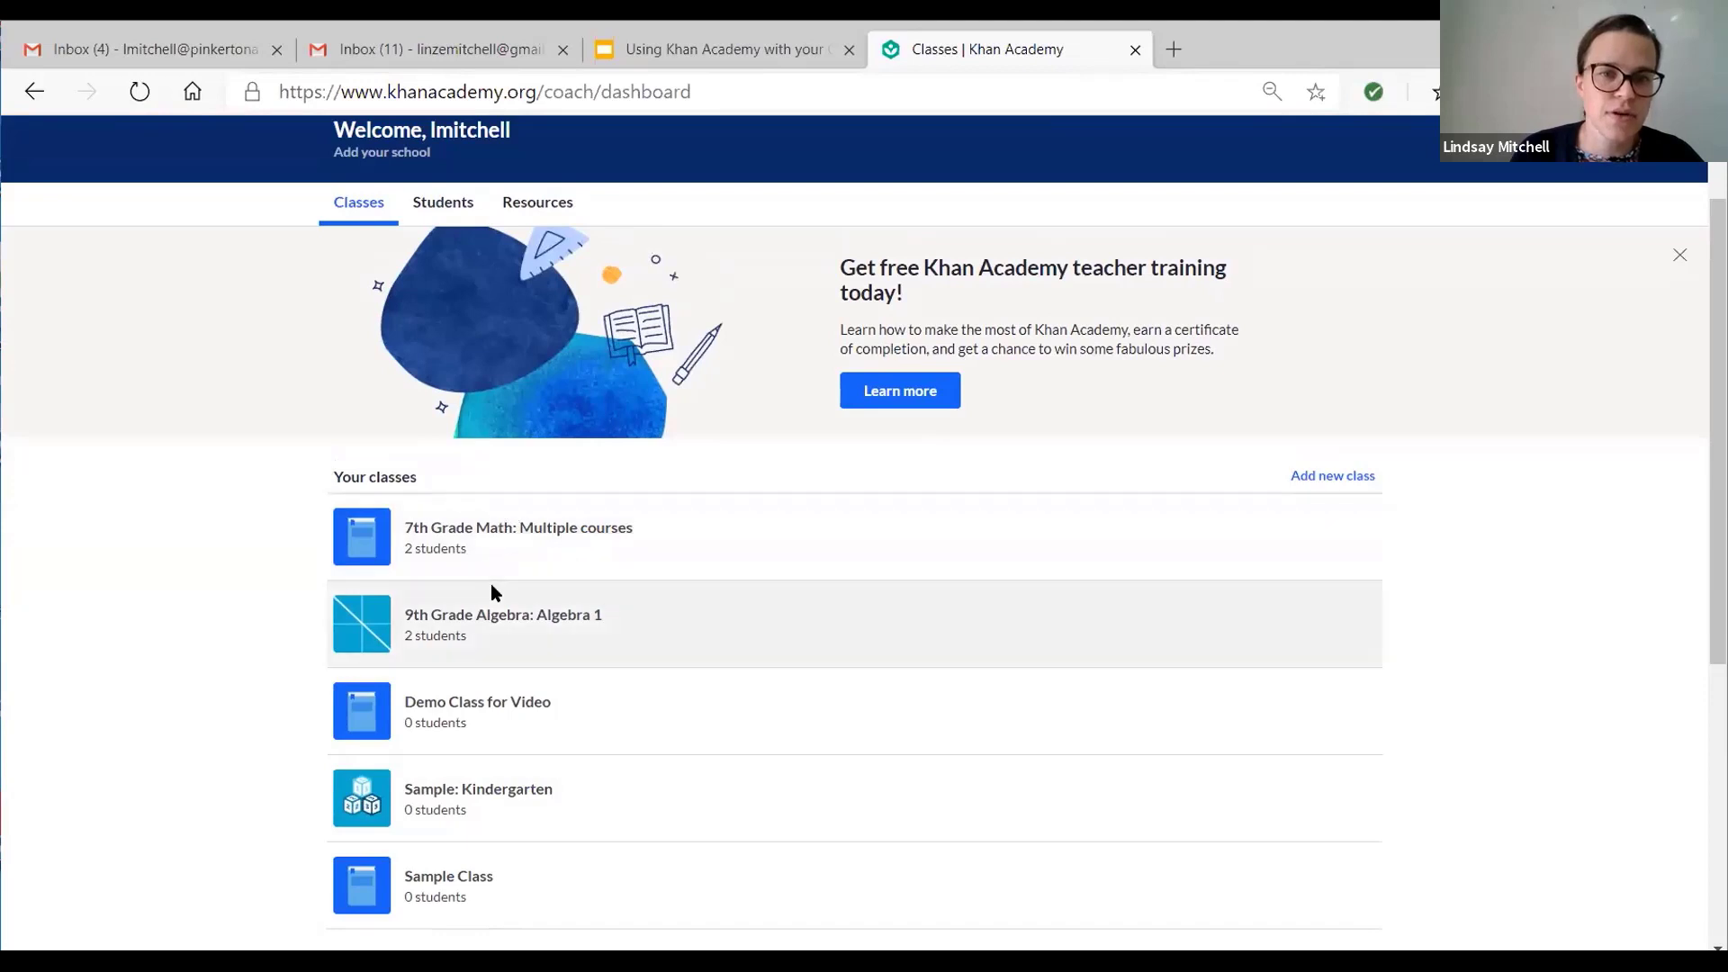
right_click(517, 623)
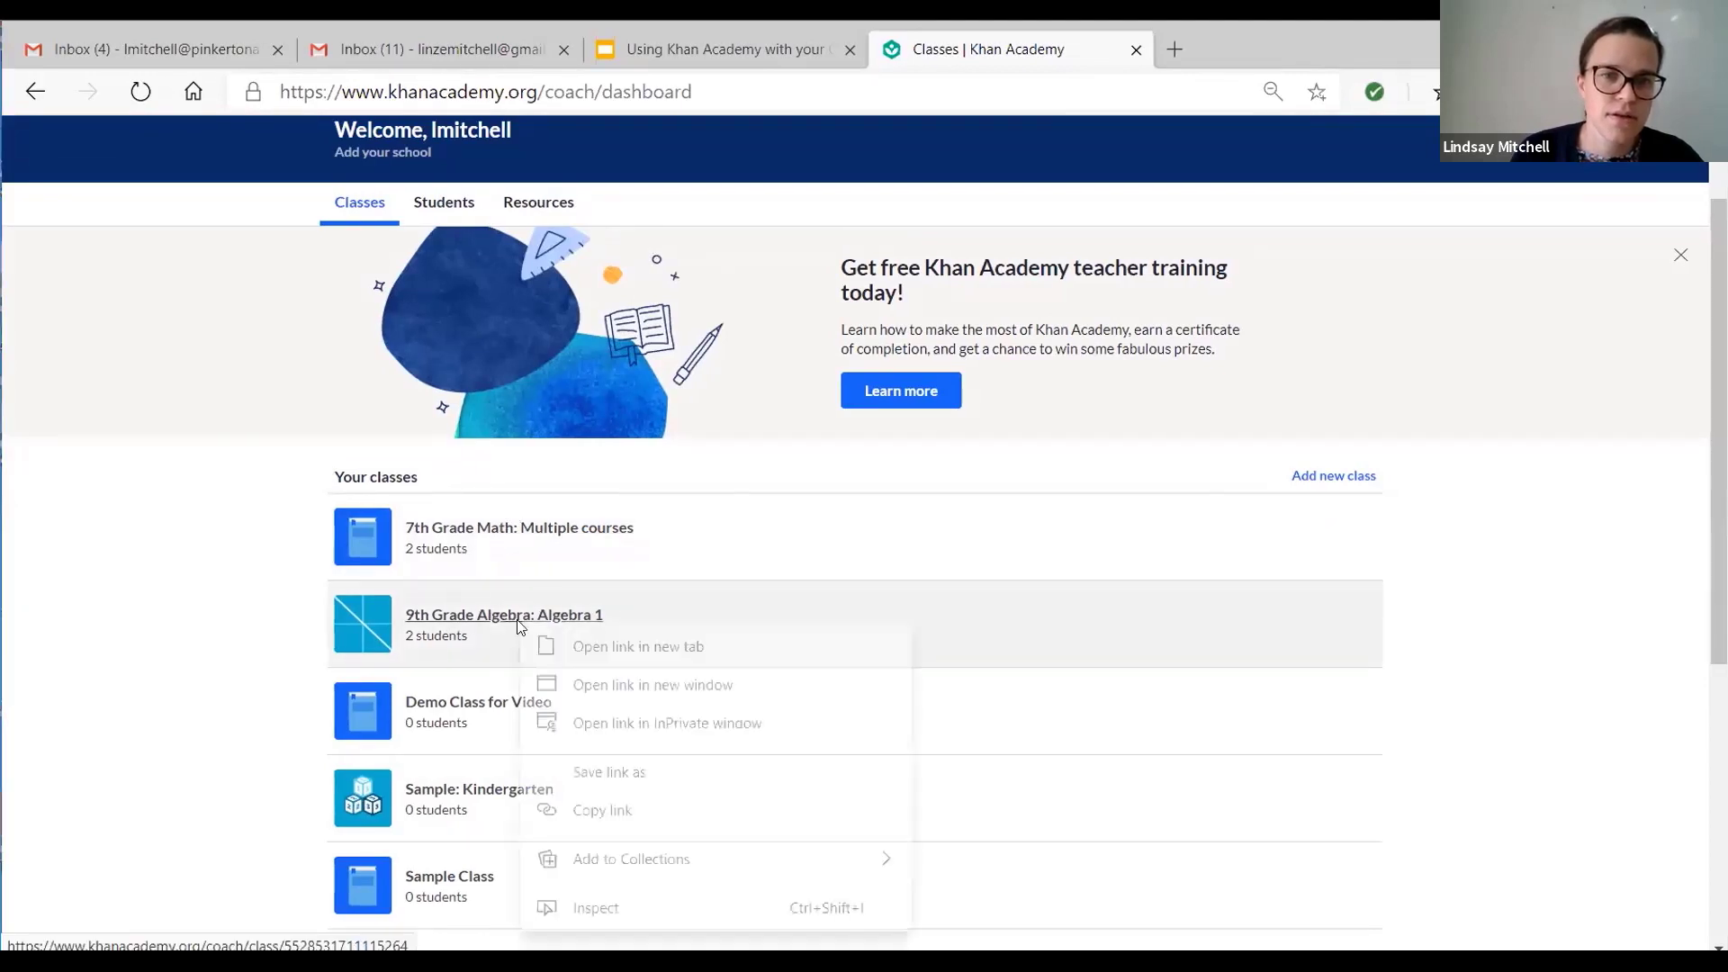
click(466, 614)
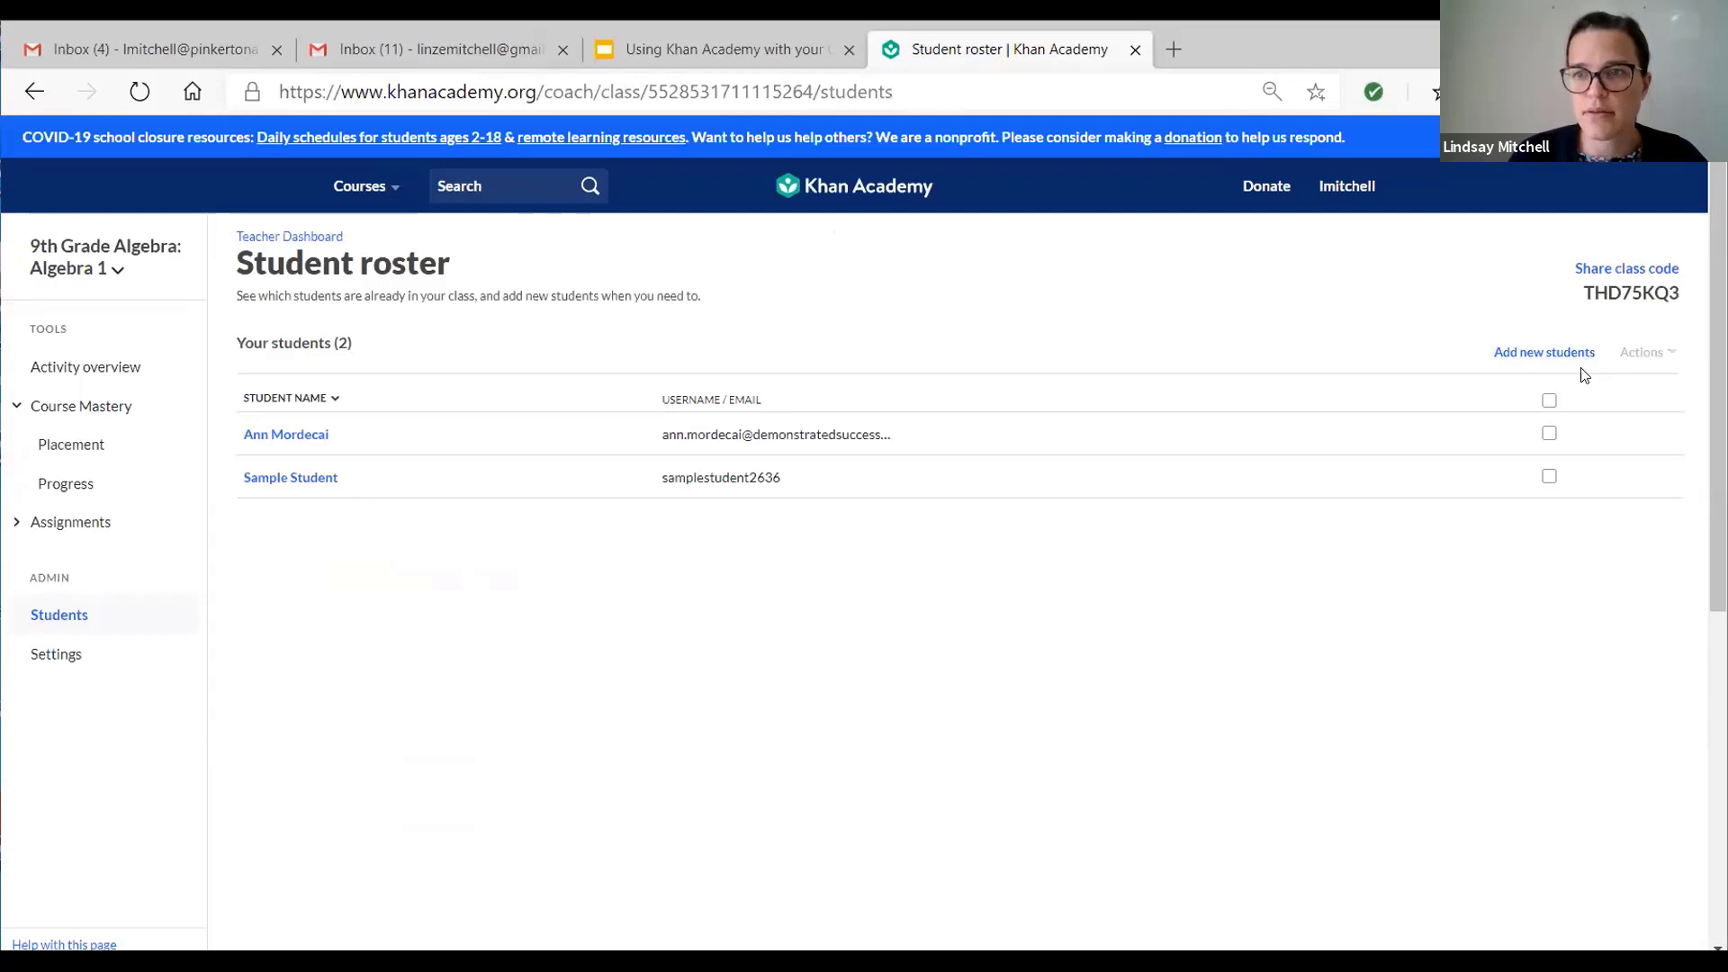
- Select both students in the class roster and check which actions are available for them
click(1548, 435)
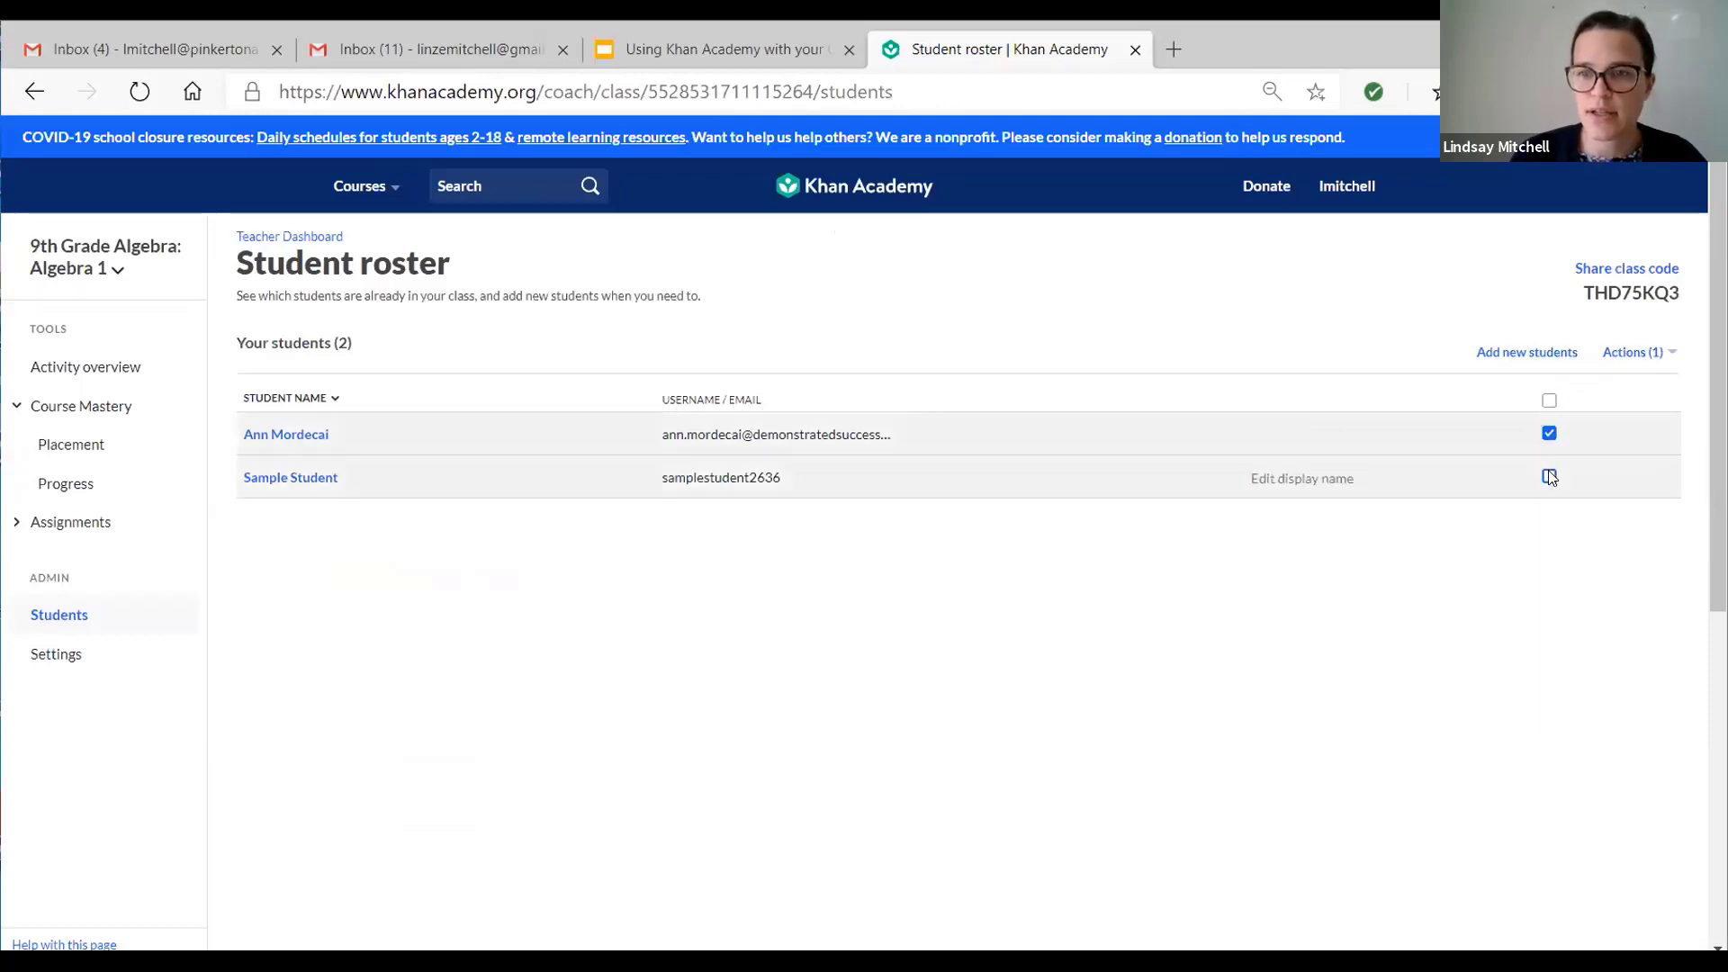
click(1549, 477)
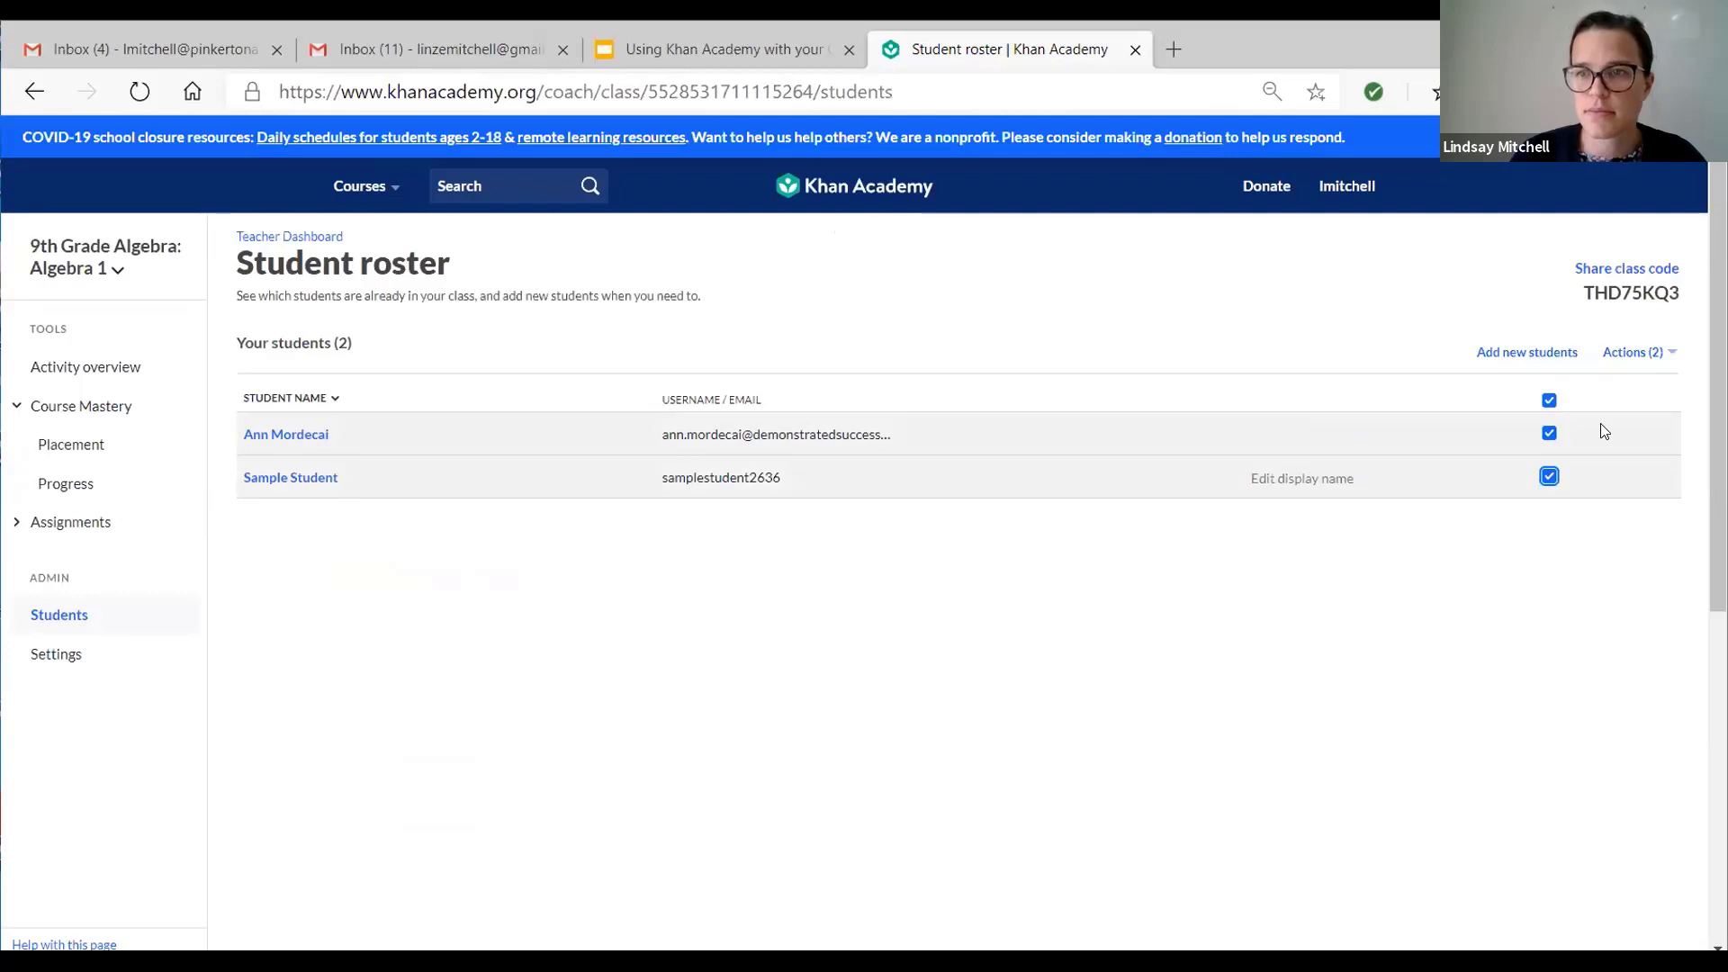
right_click(1671, 357)
click(1106, 598)
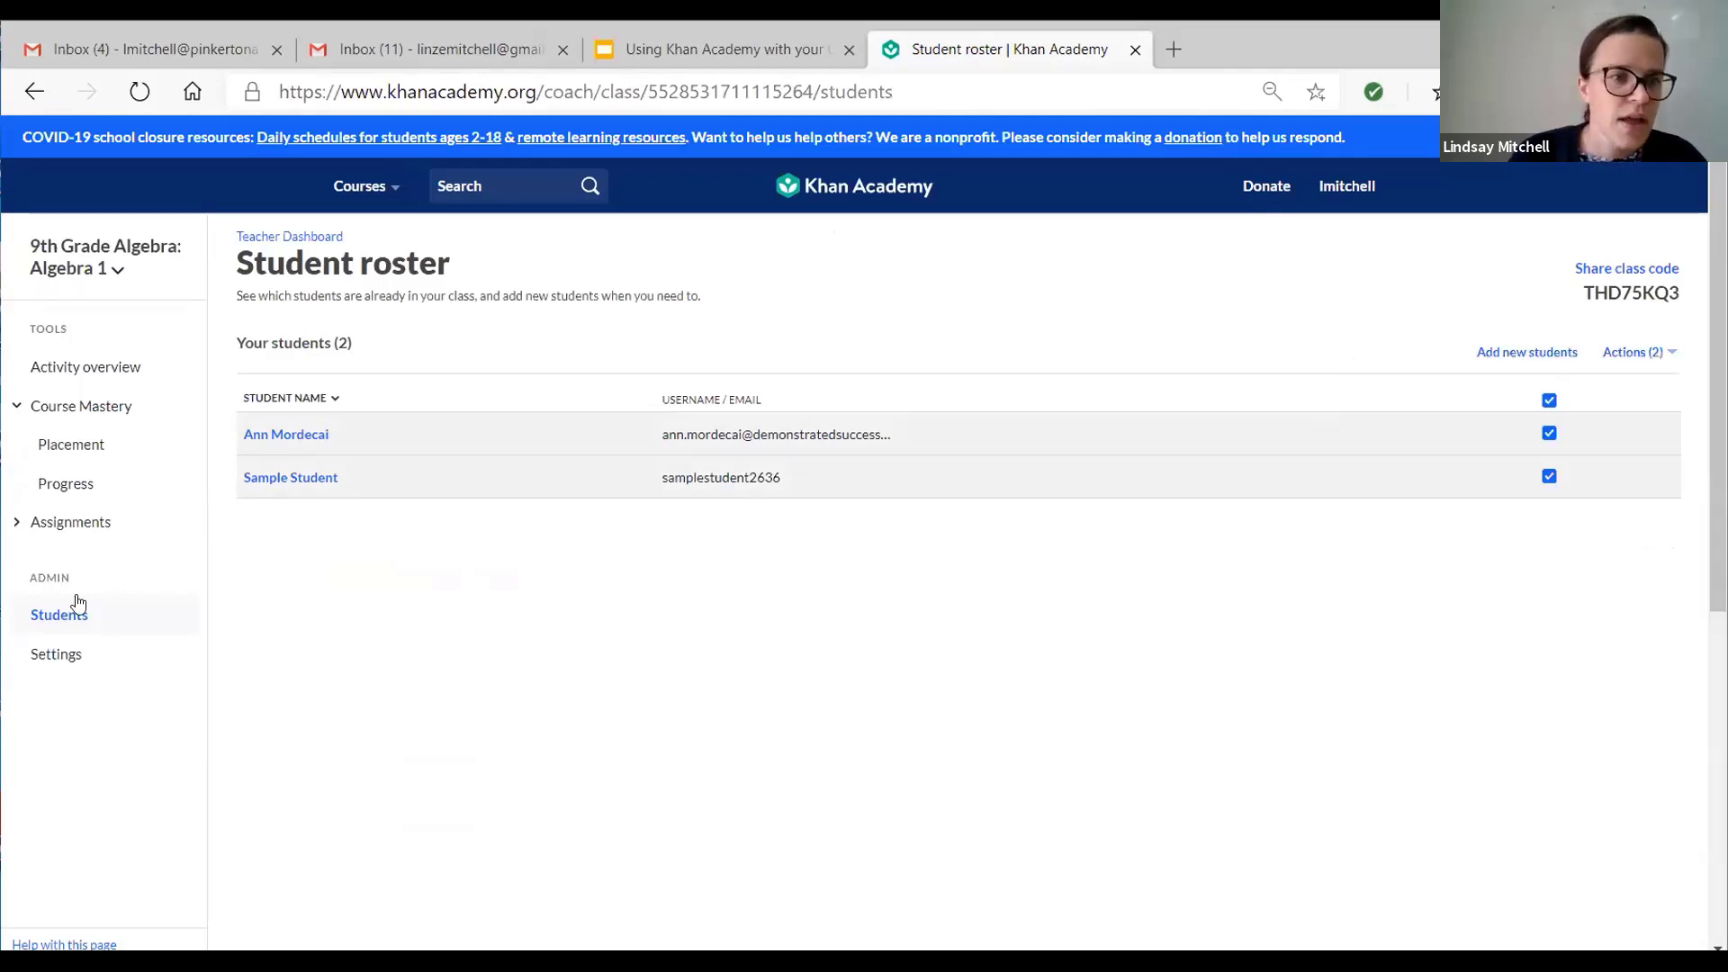
- Review the Algebra 1 class's course mastery progress, assignment scores and activity overview
click(86, 492)
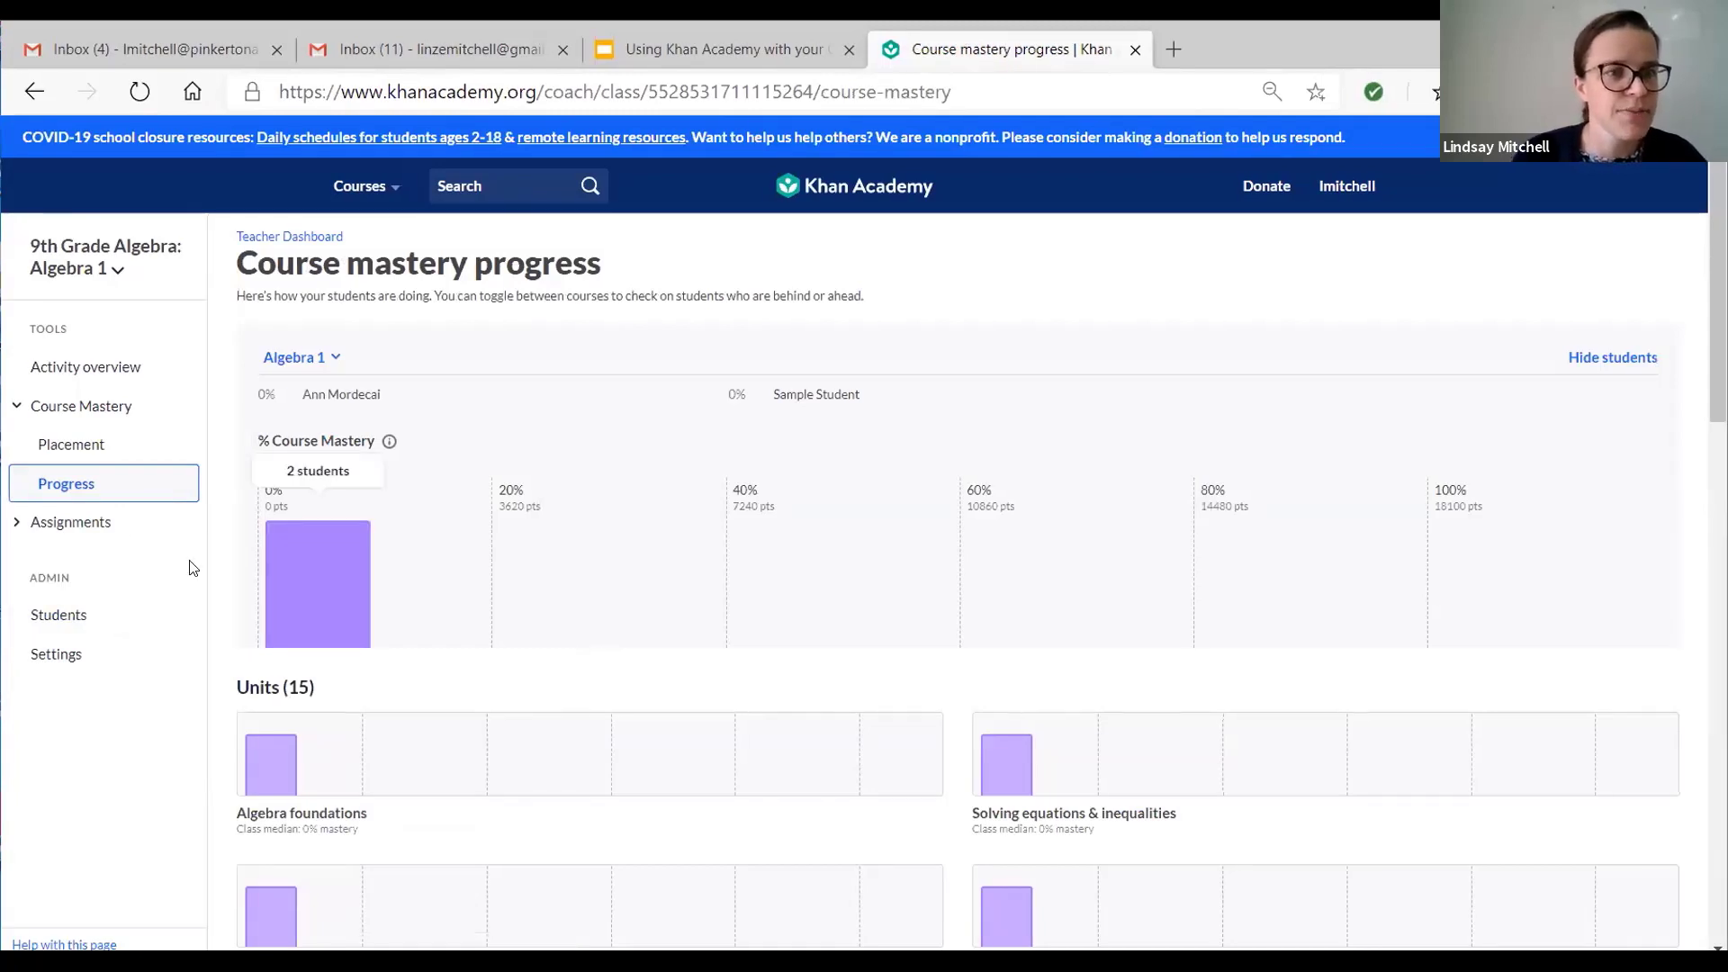
click(70, 524)
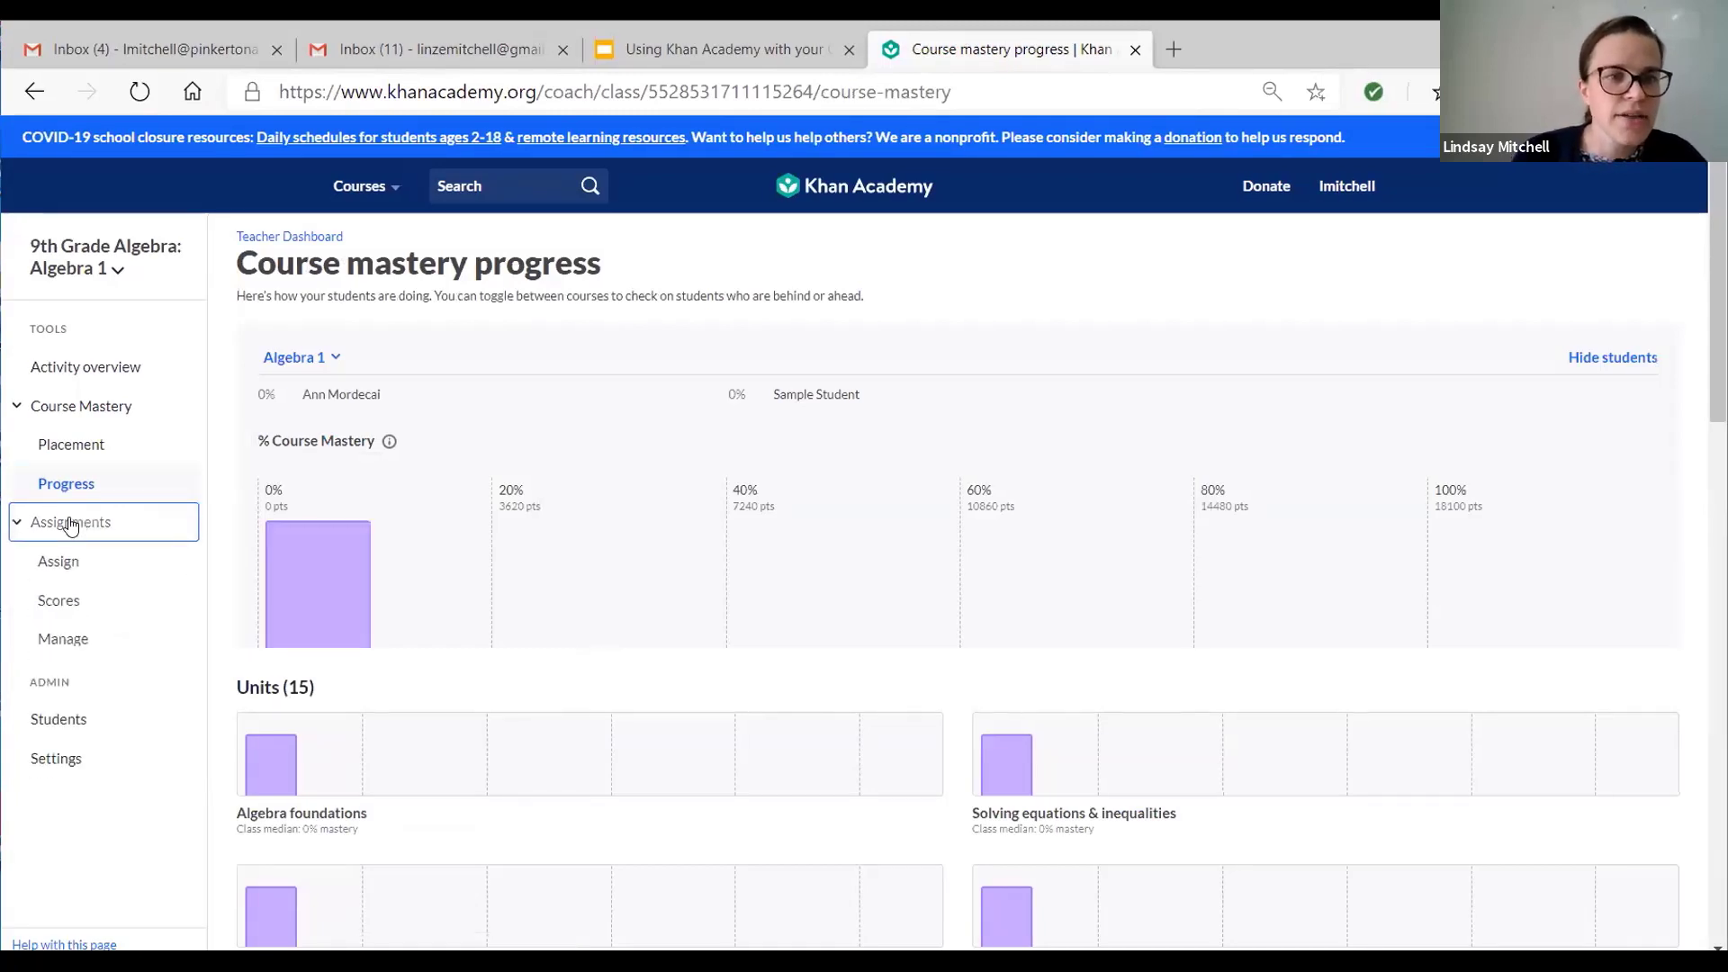
click(60, 601)
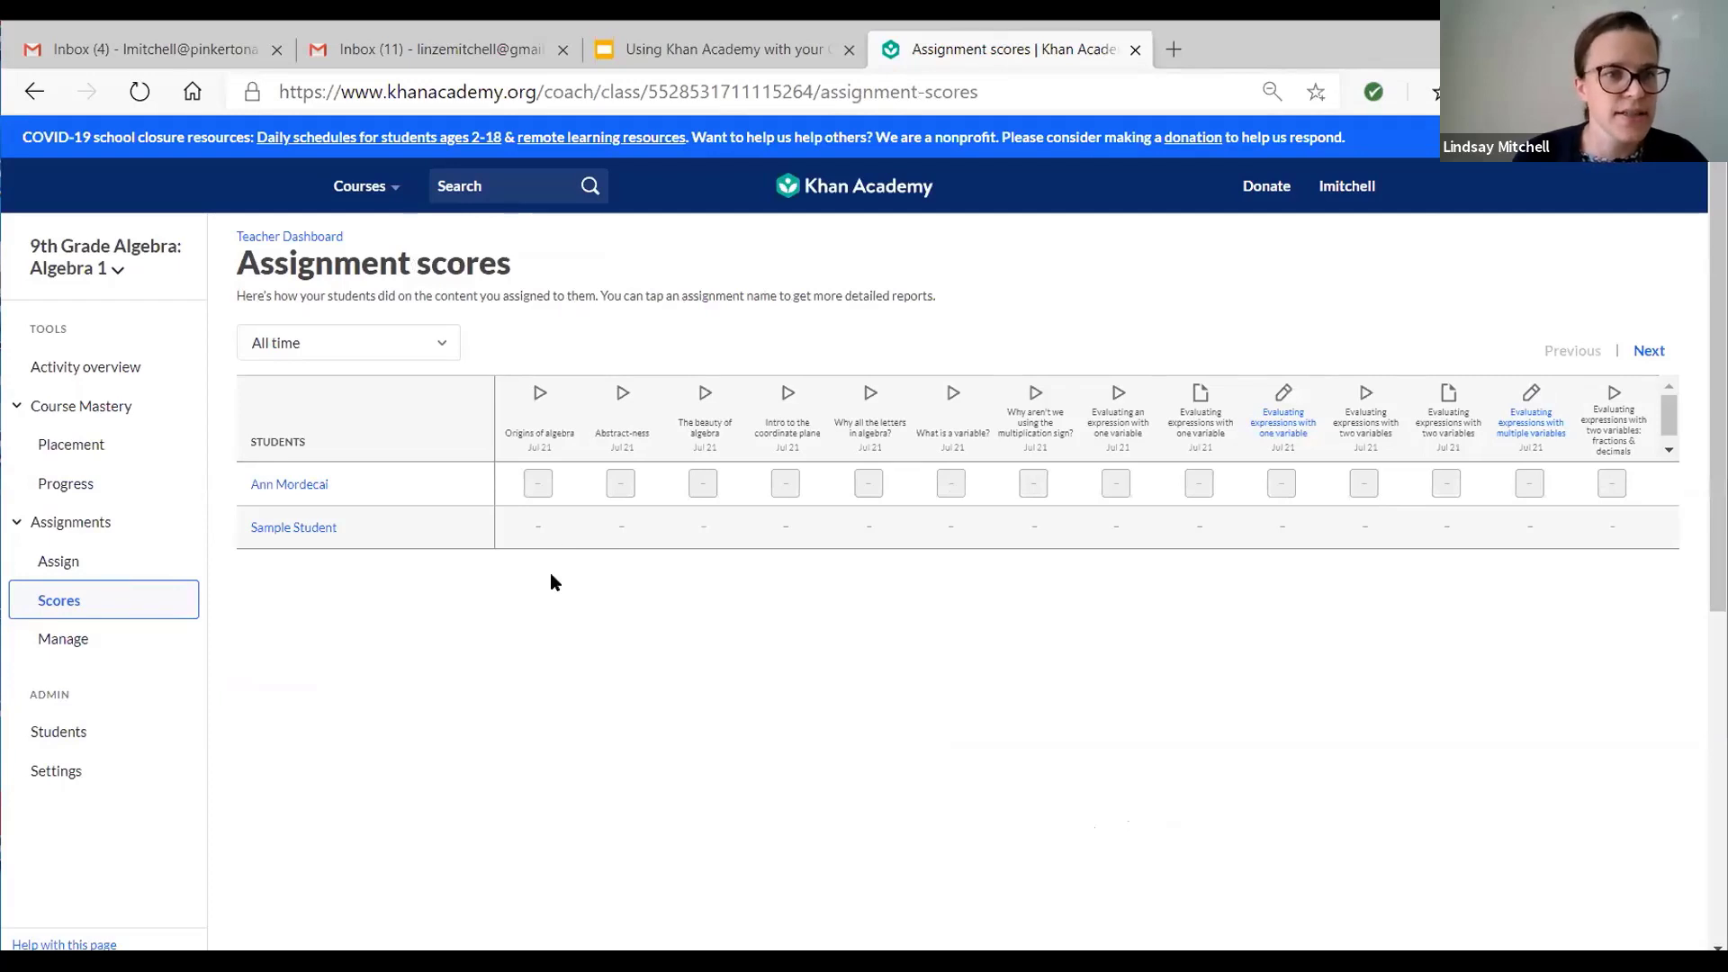
click(112, 371)
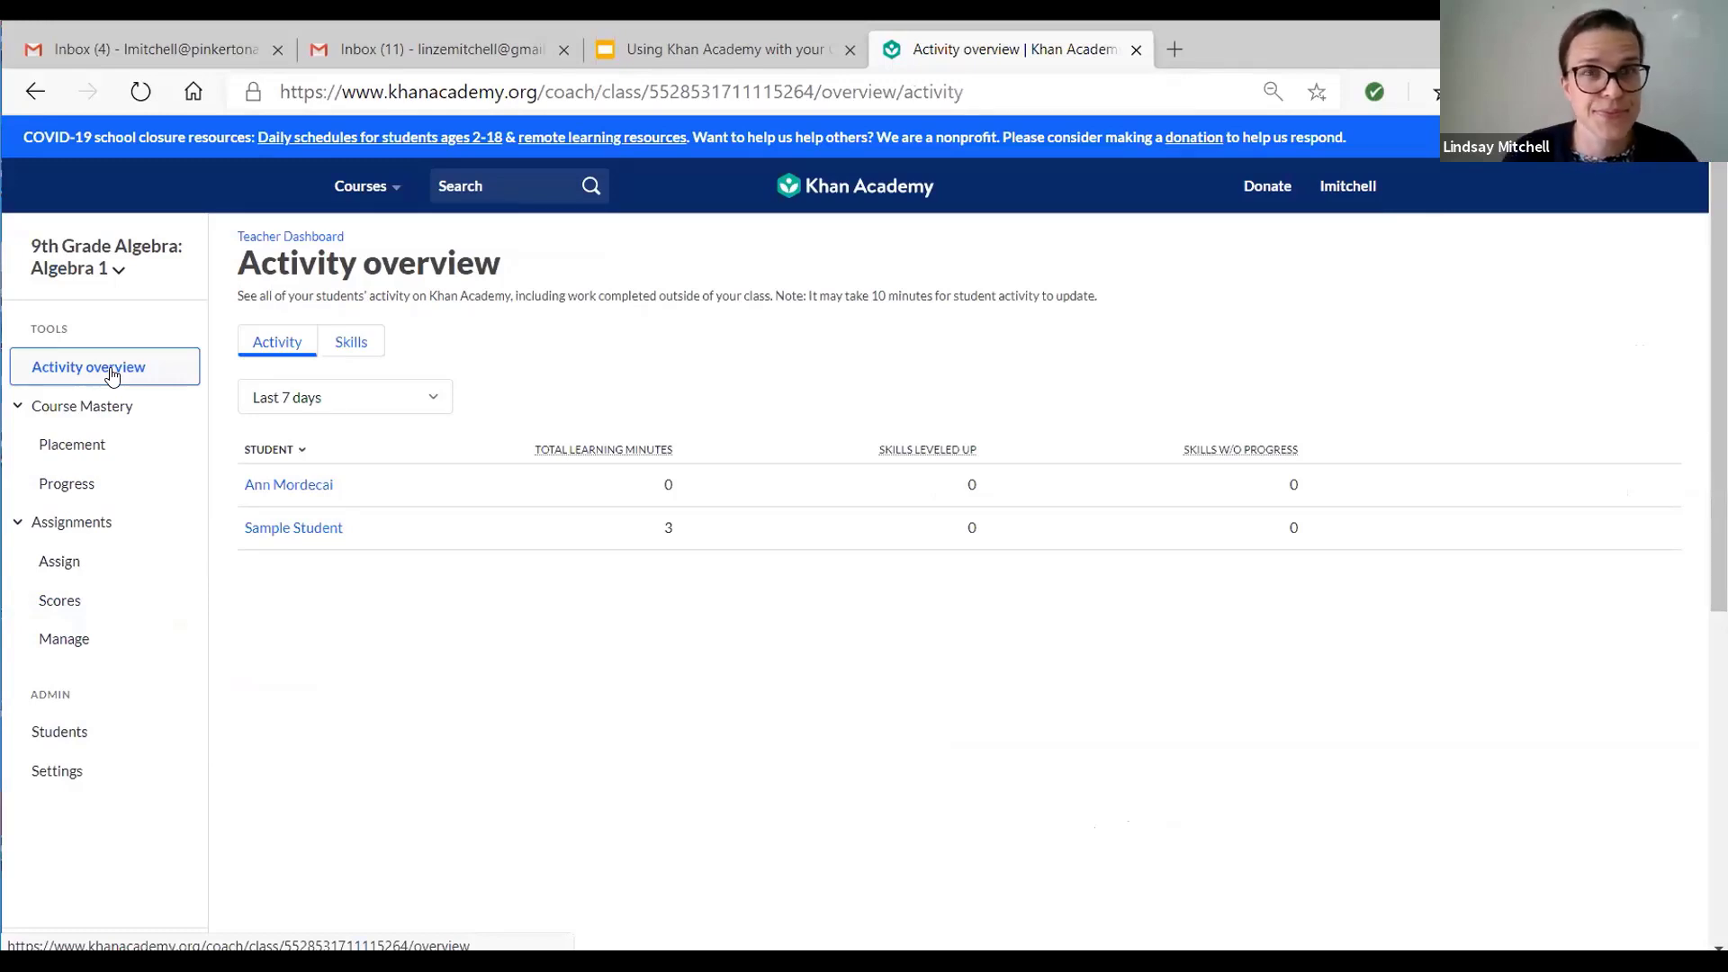
- Return to the teacher dashboard and start a new class named Webinar Sample A
click(1360, 200)
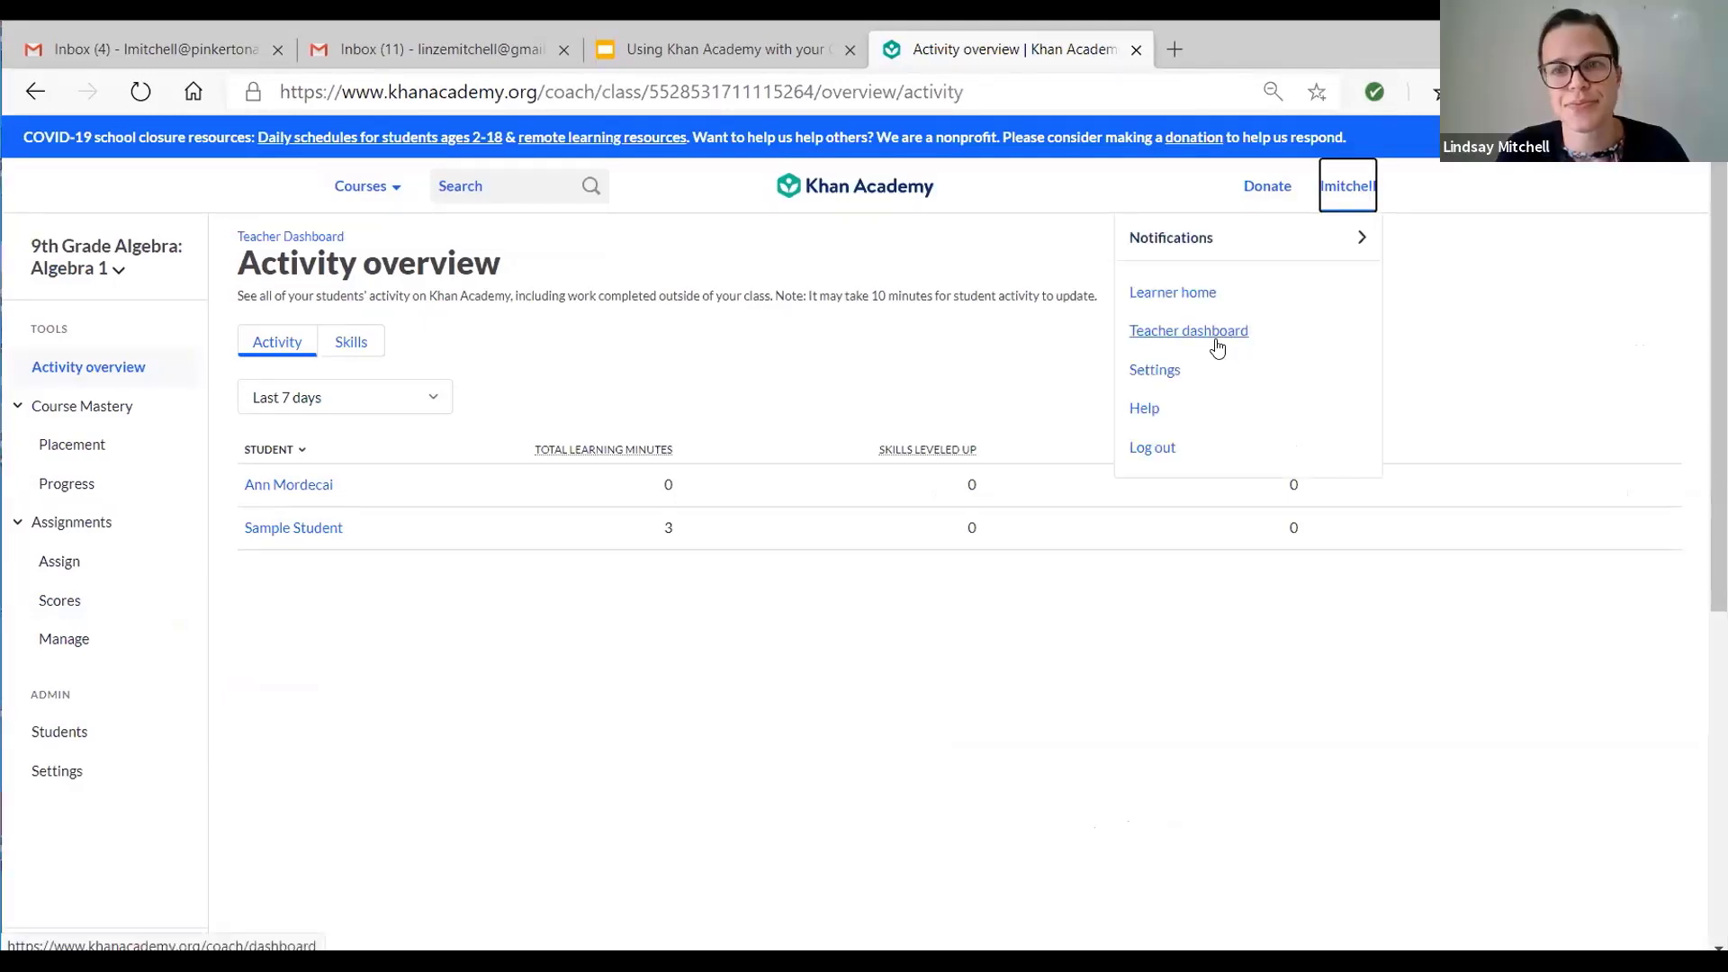
click(1216, 345)
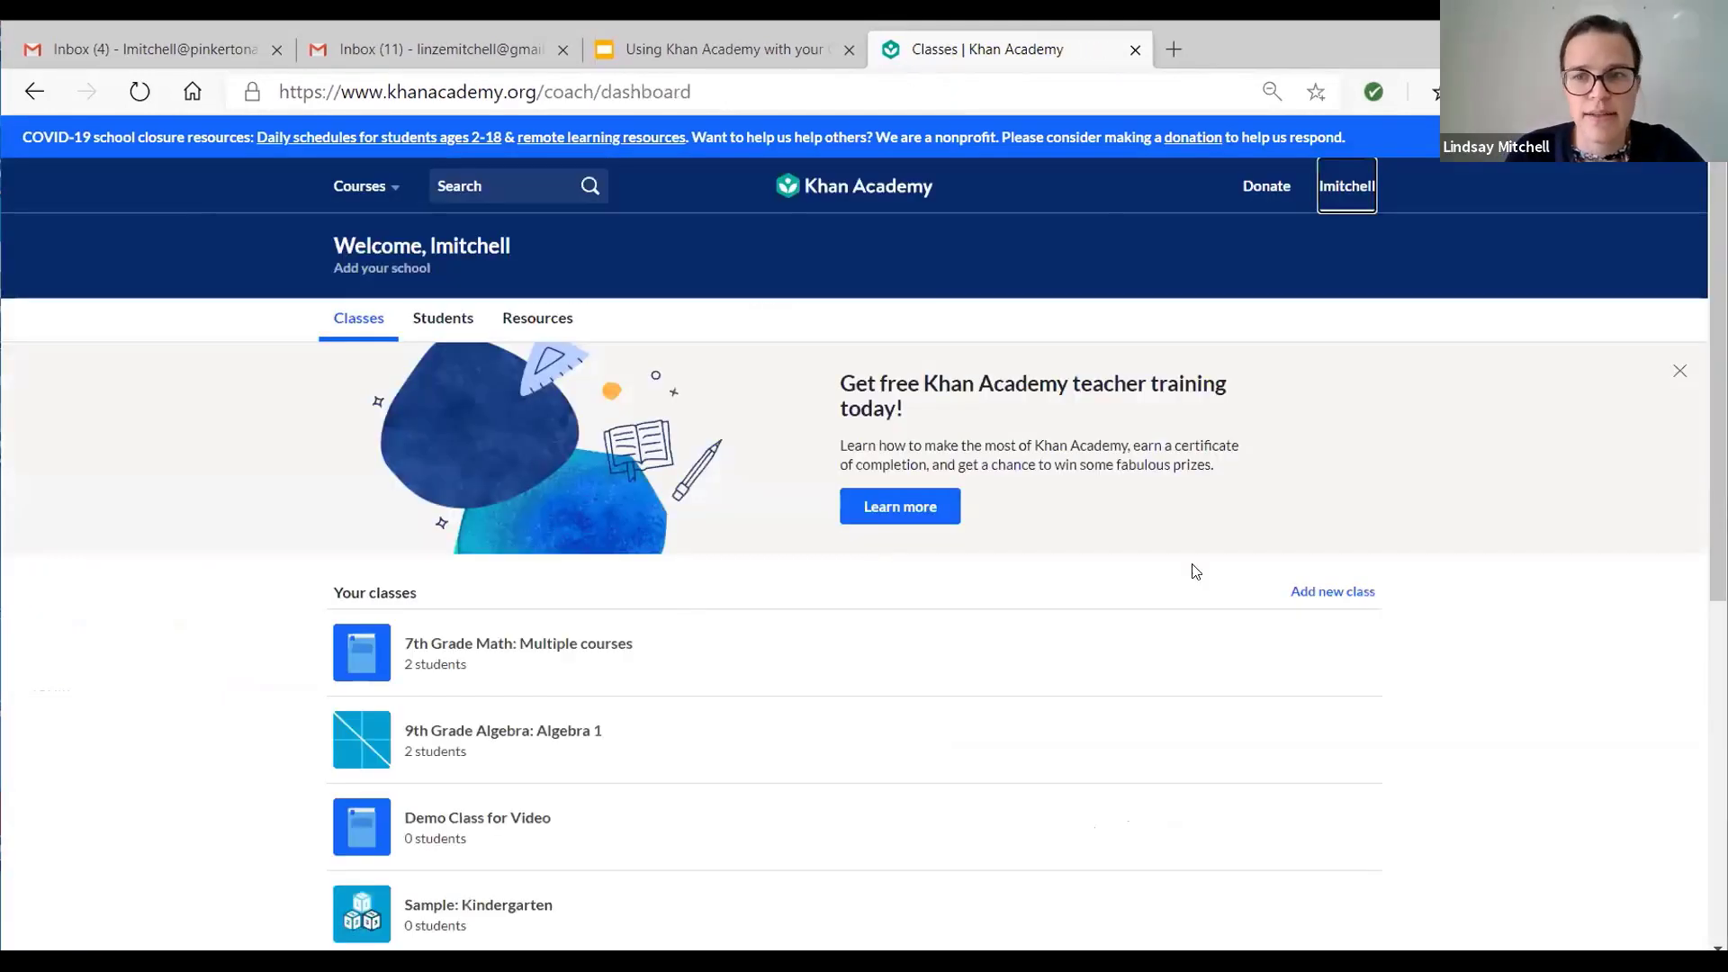
right_click(1307, 594)
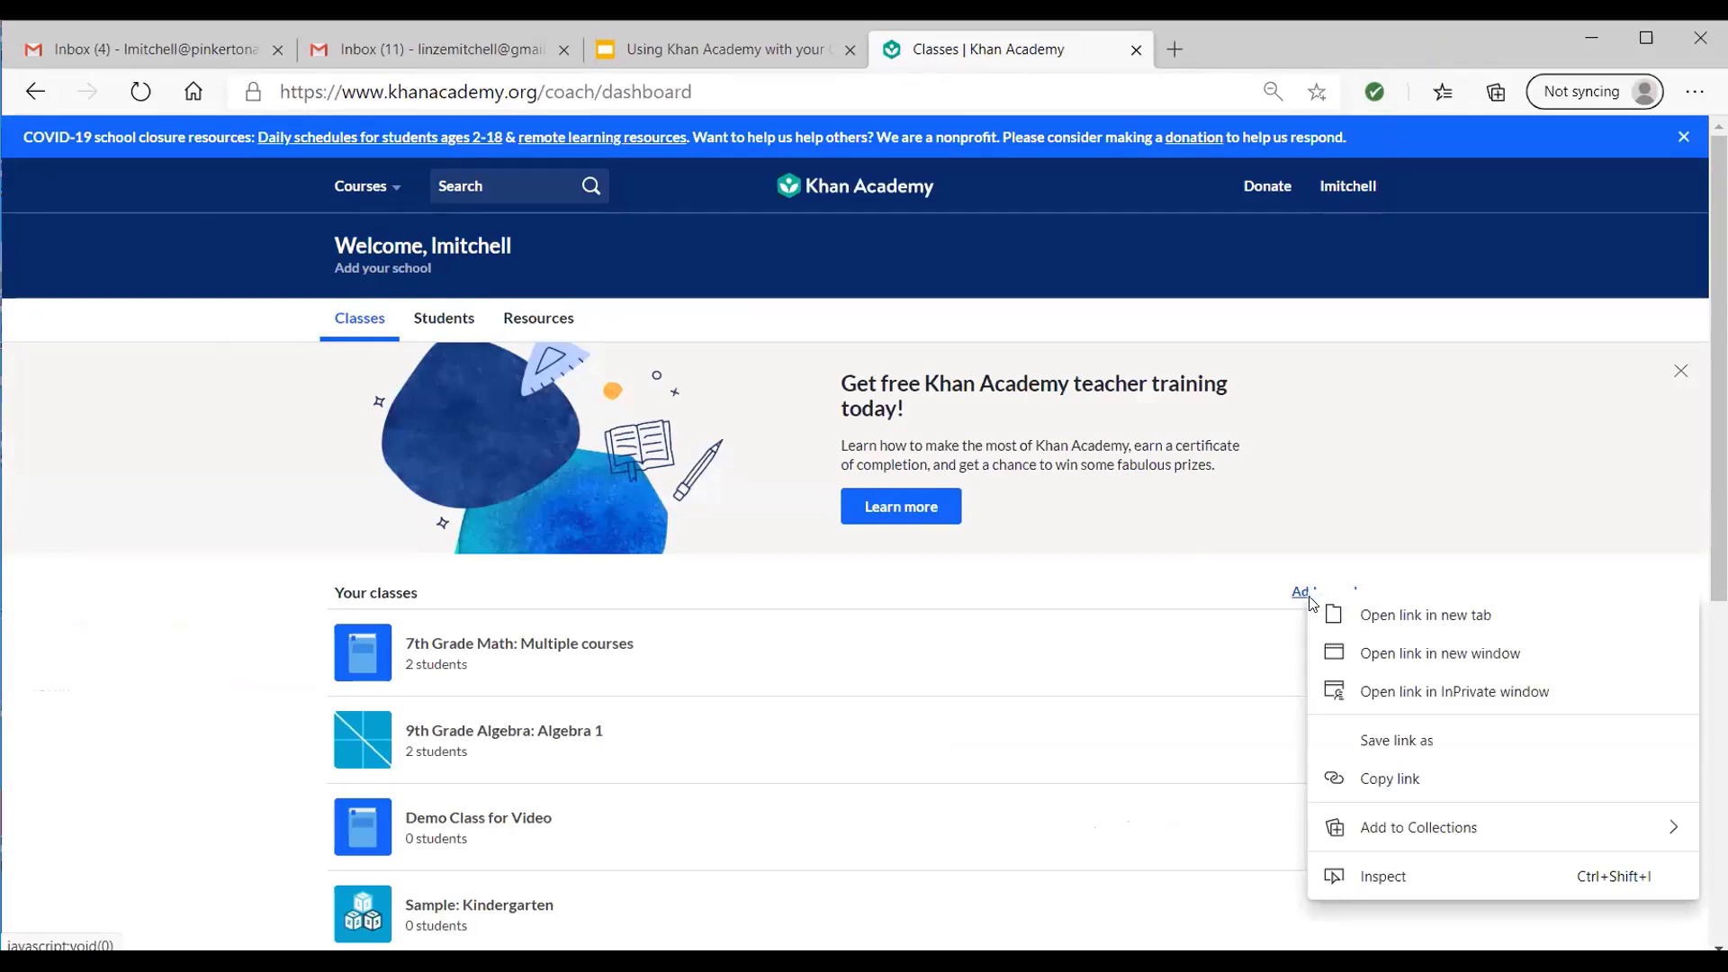
click(1286, 616)
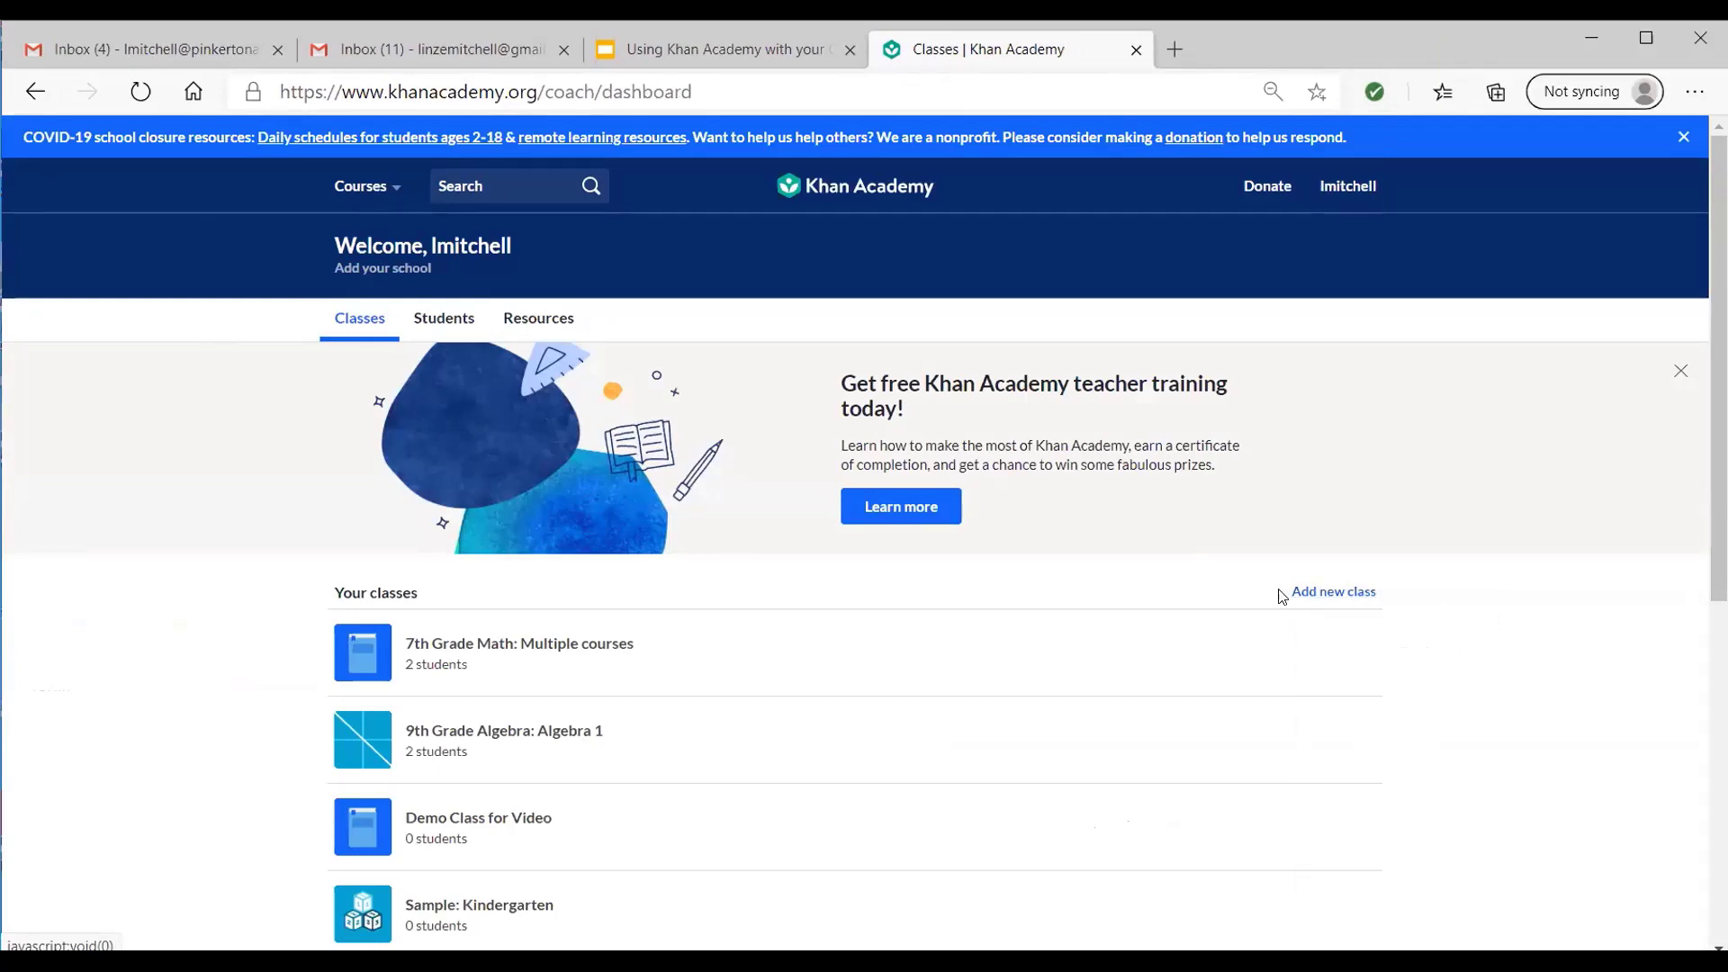
click(1302, 594)
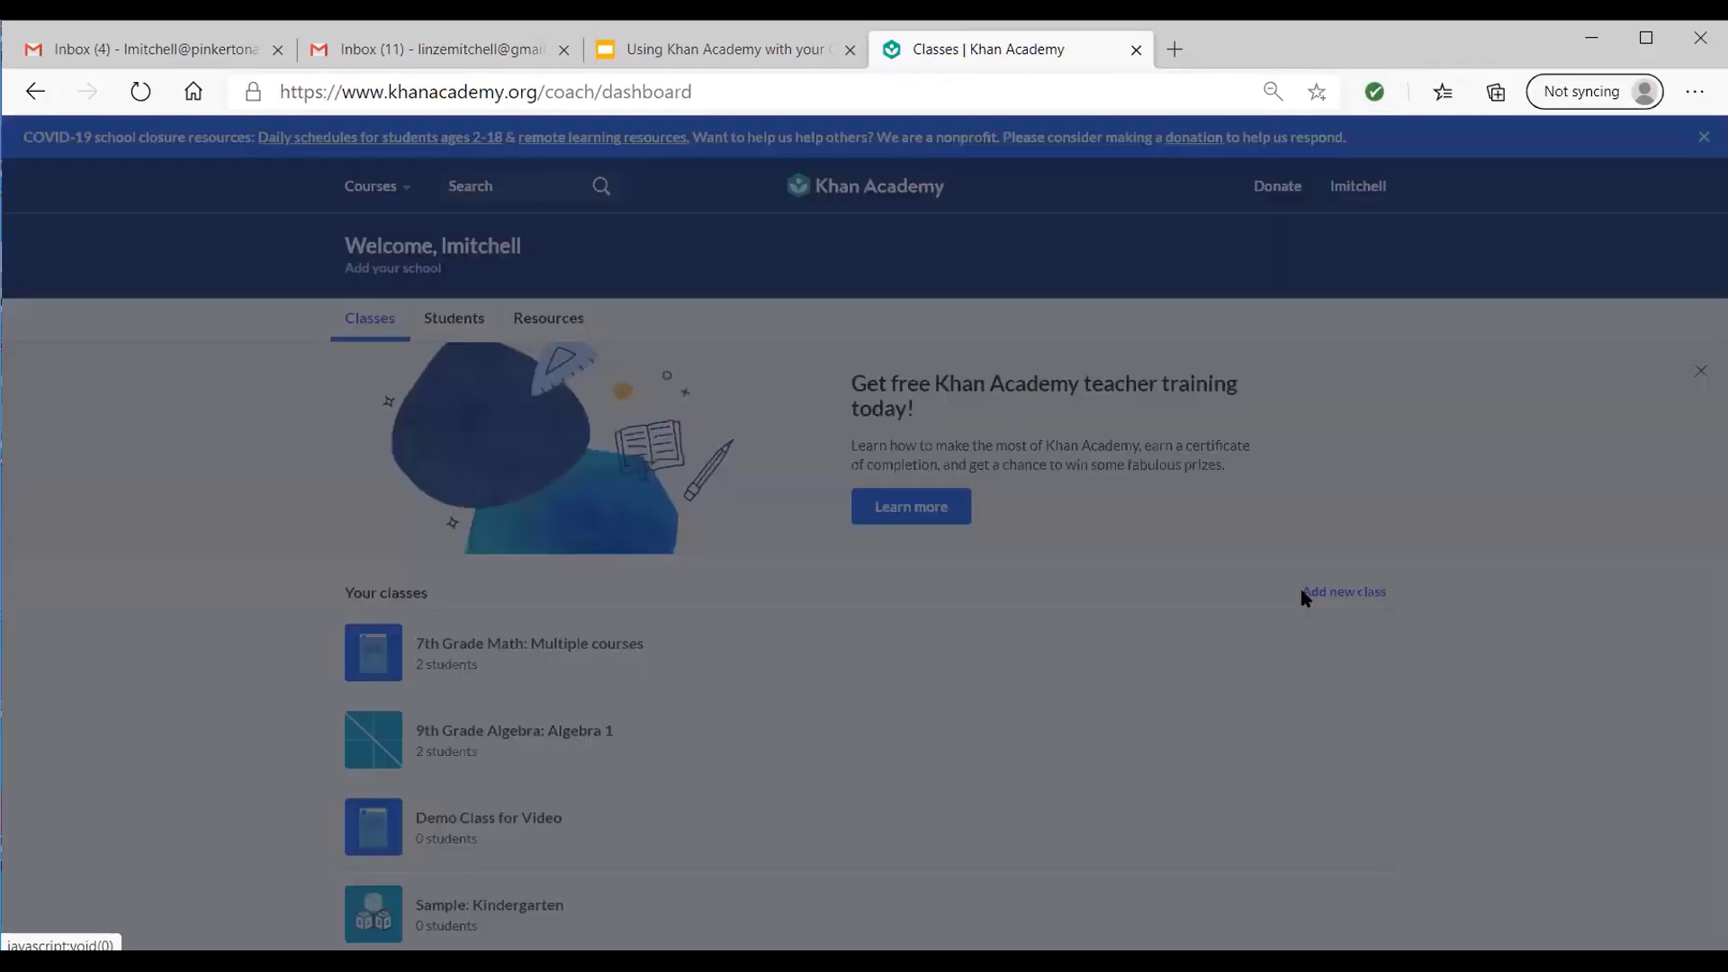
click(679, 349)
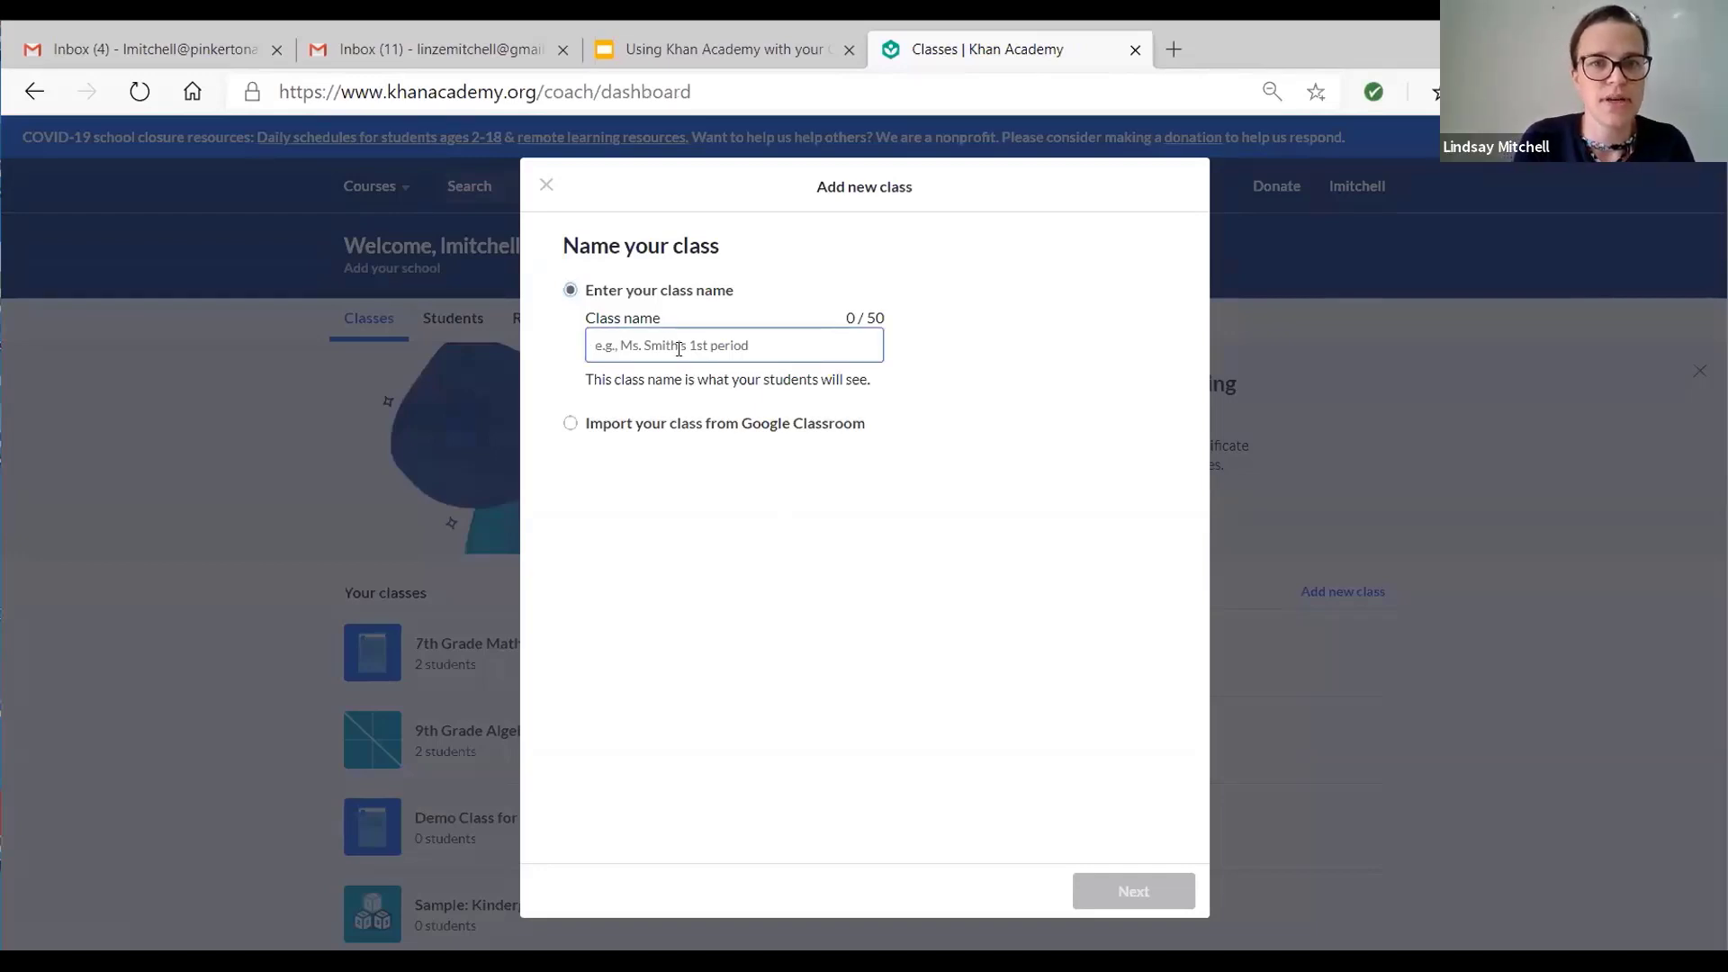
text(Webin)
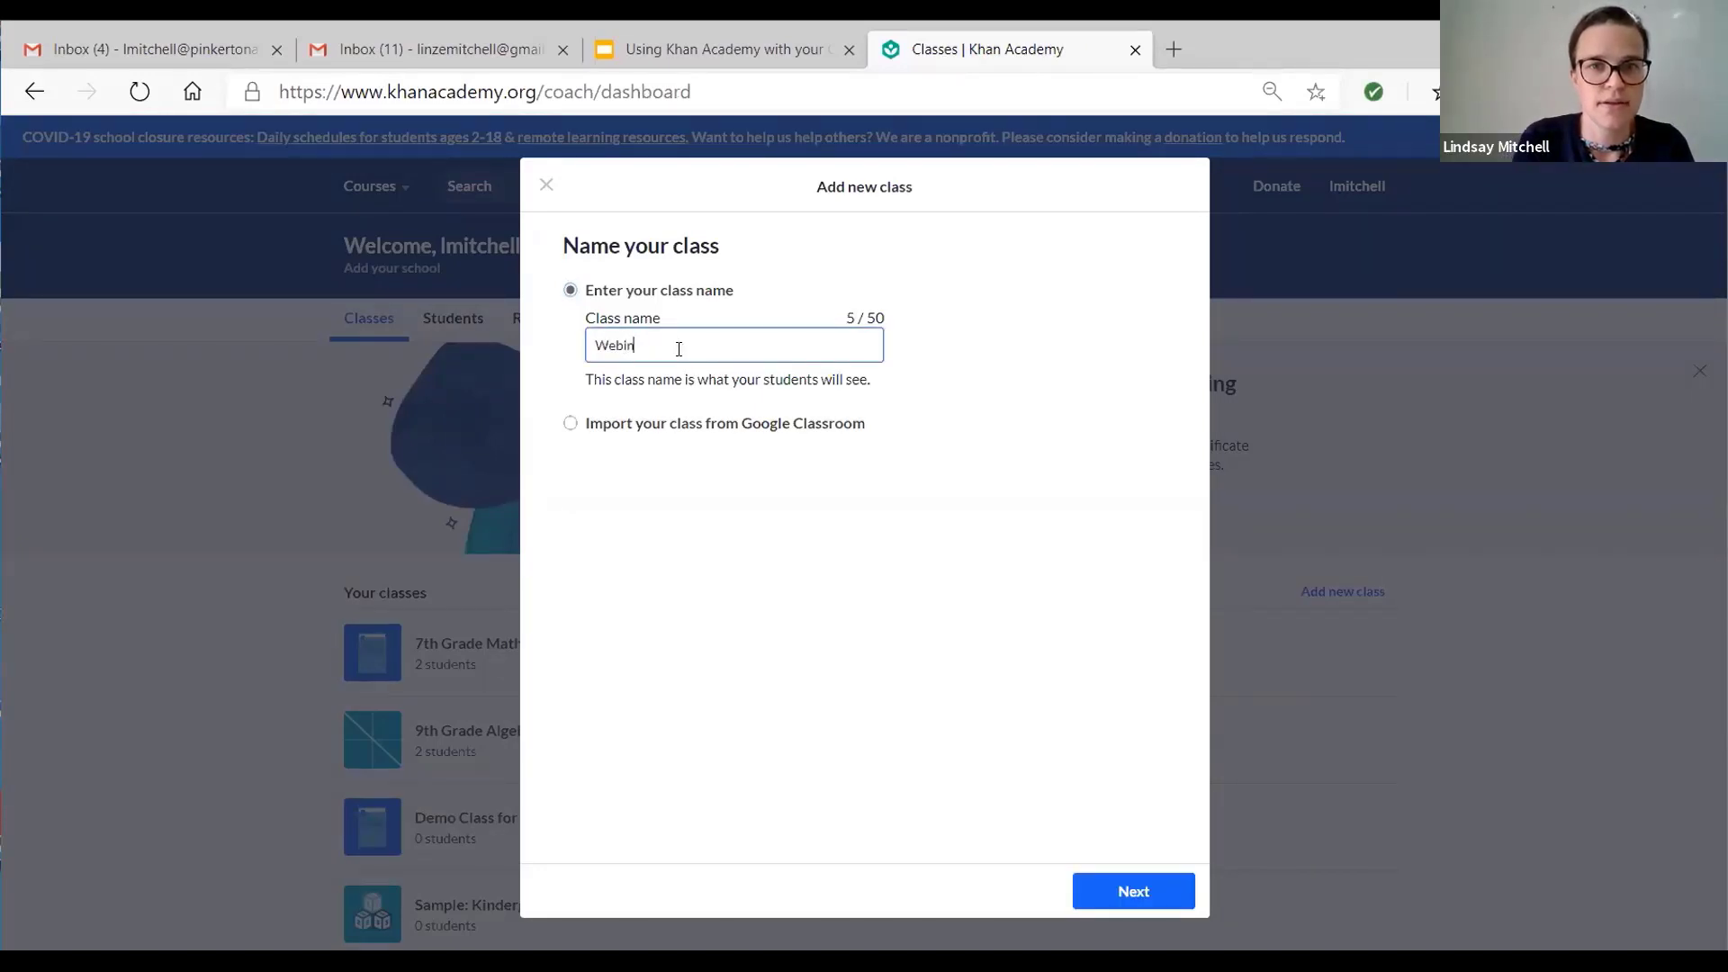
text(ar Samp)
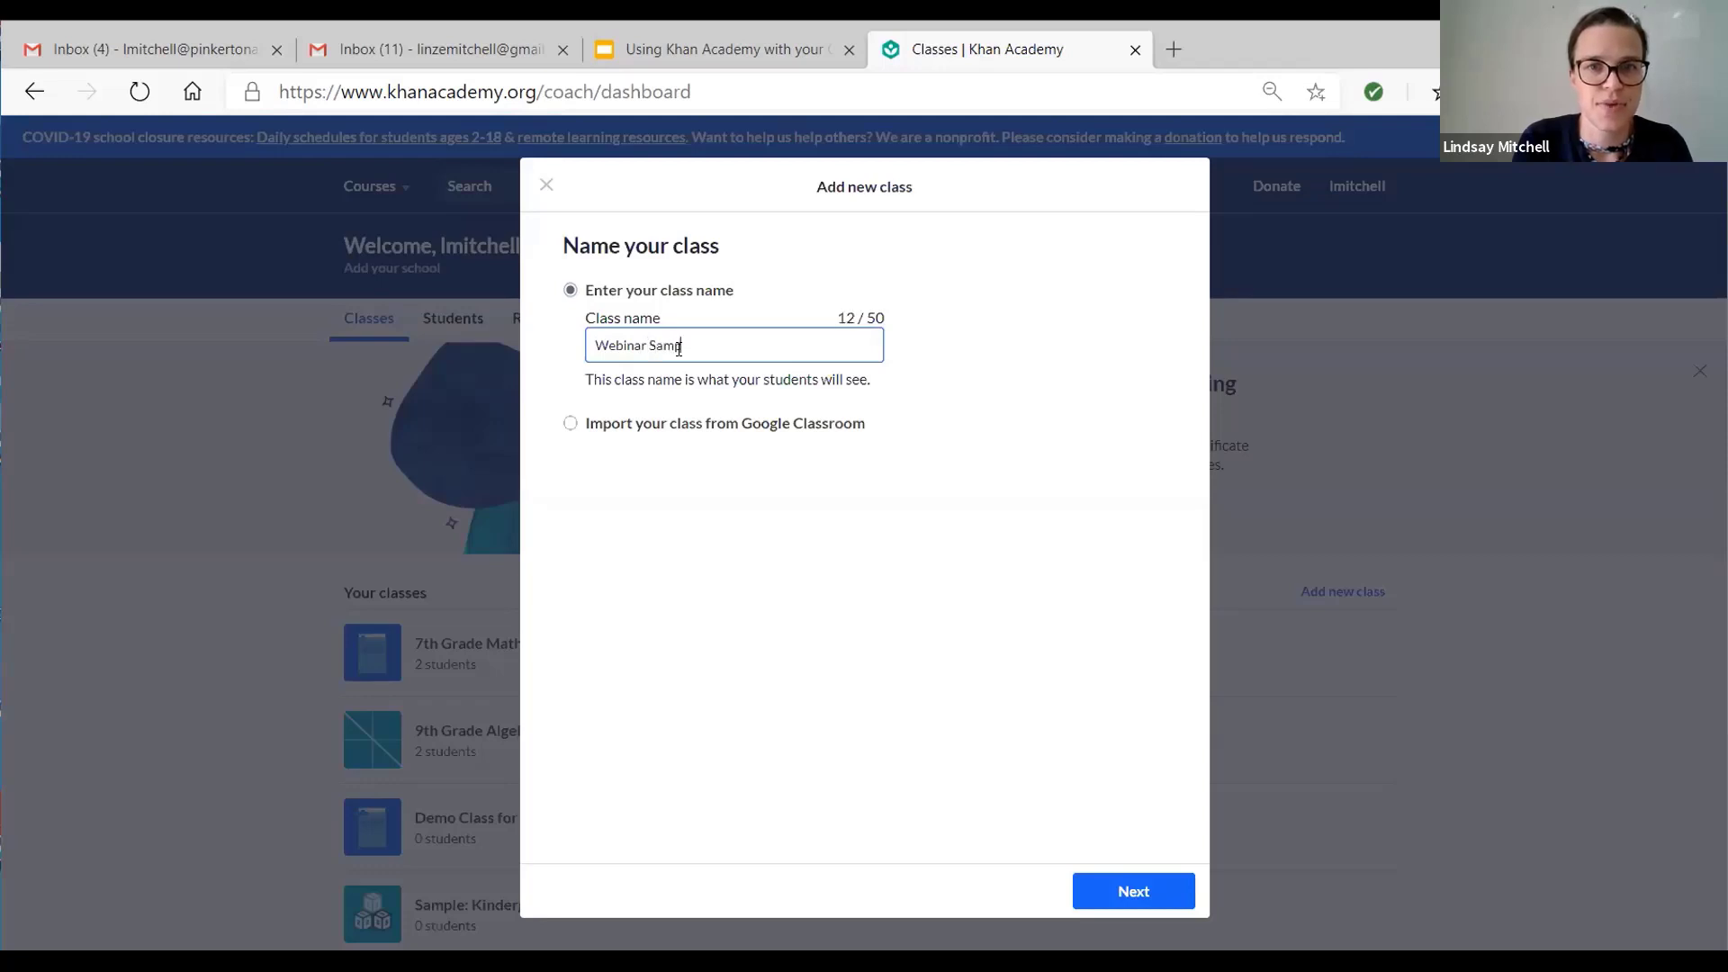
text(le)
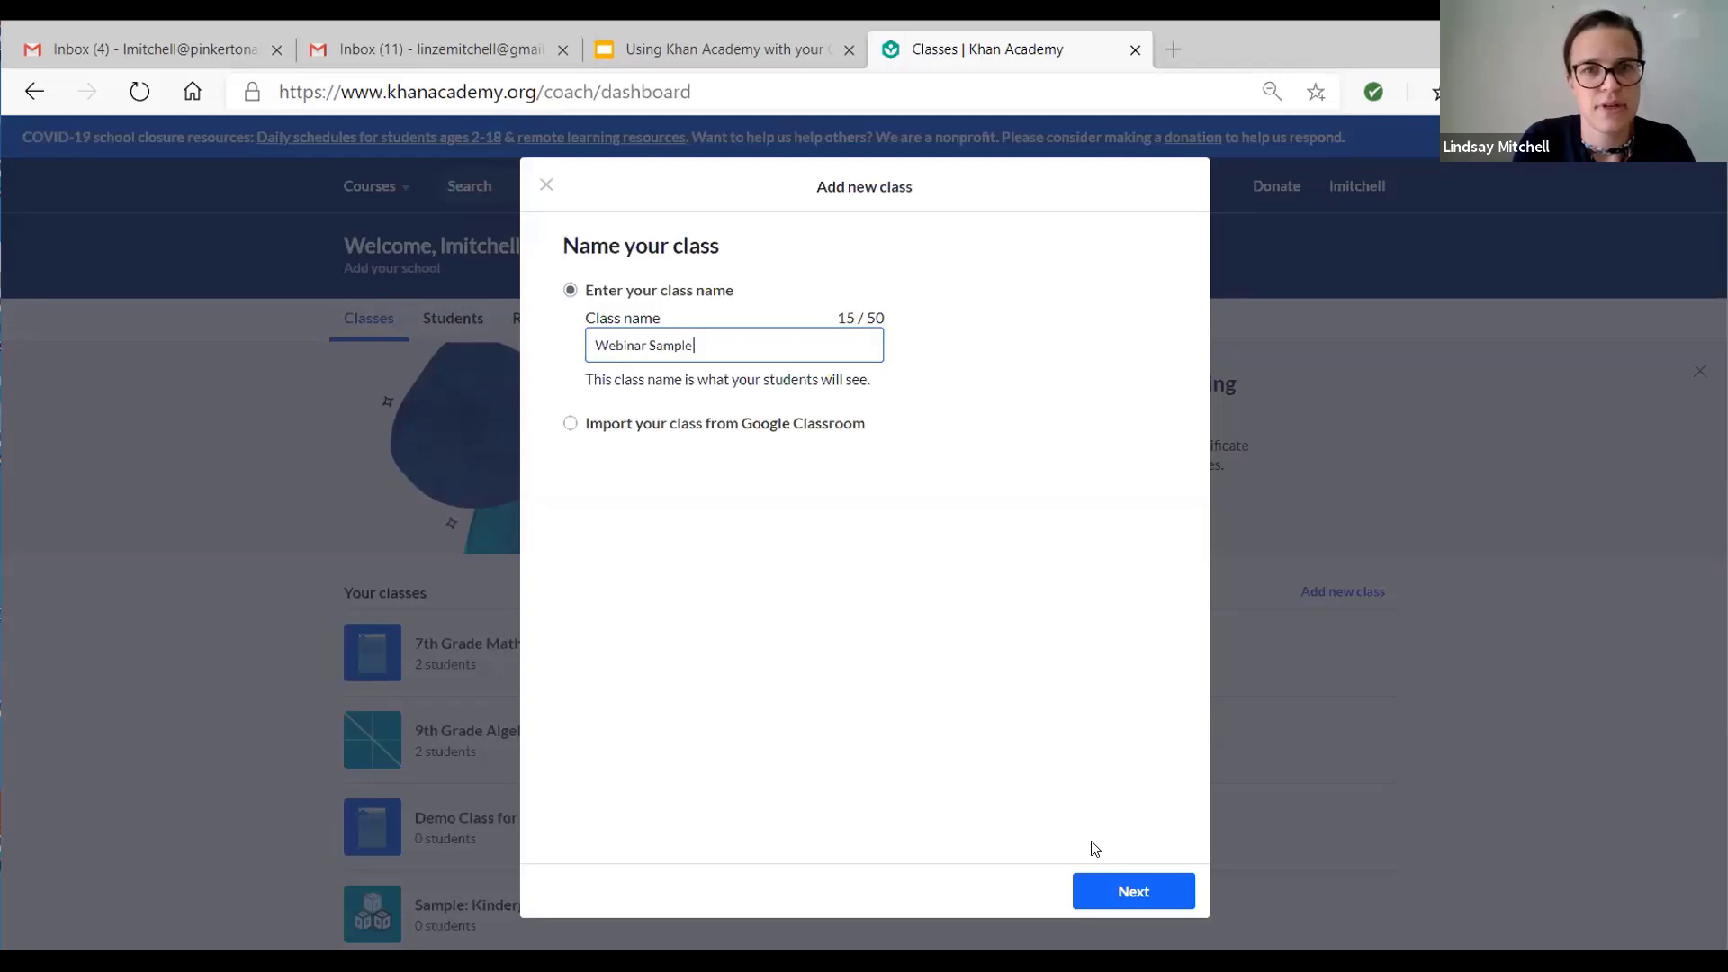
text( A)
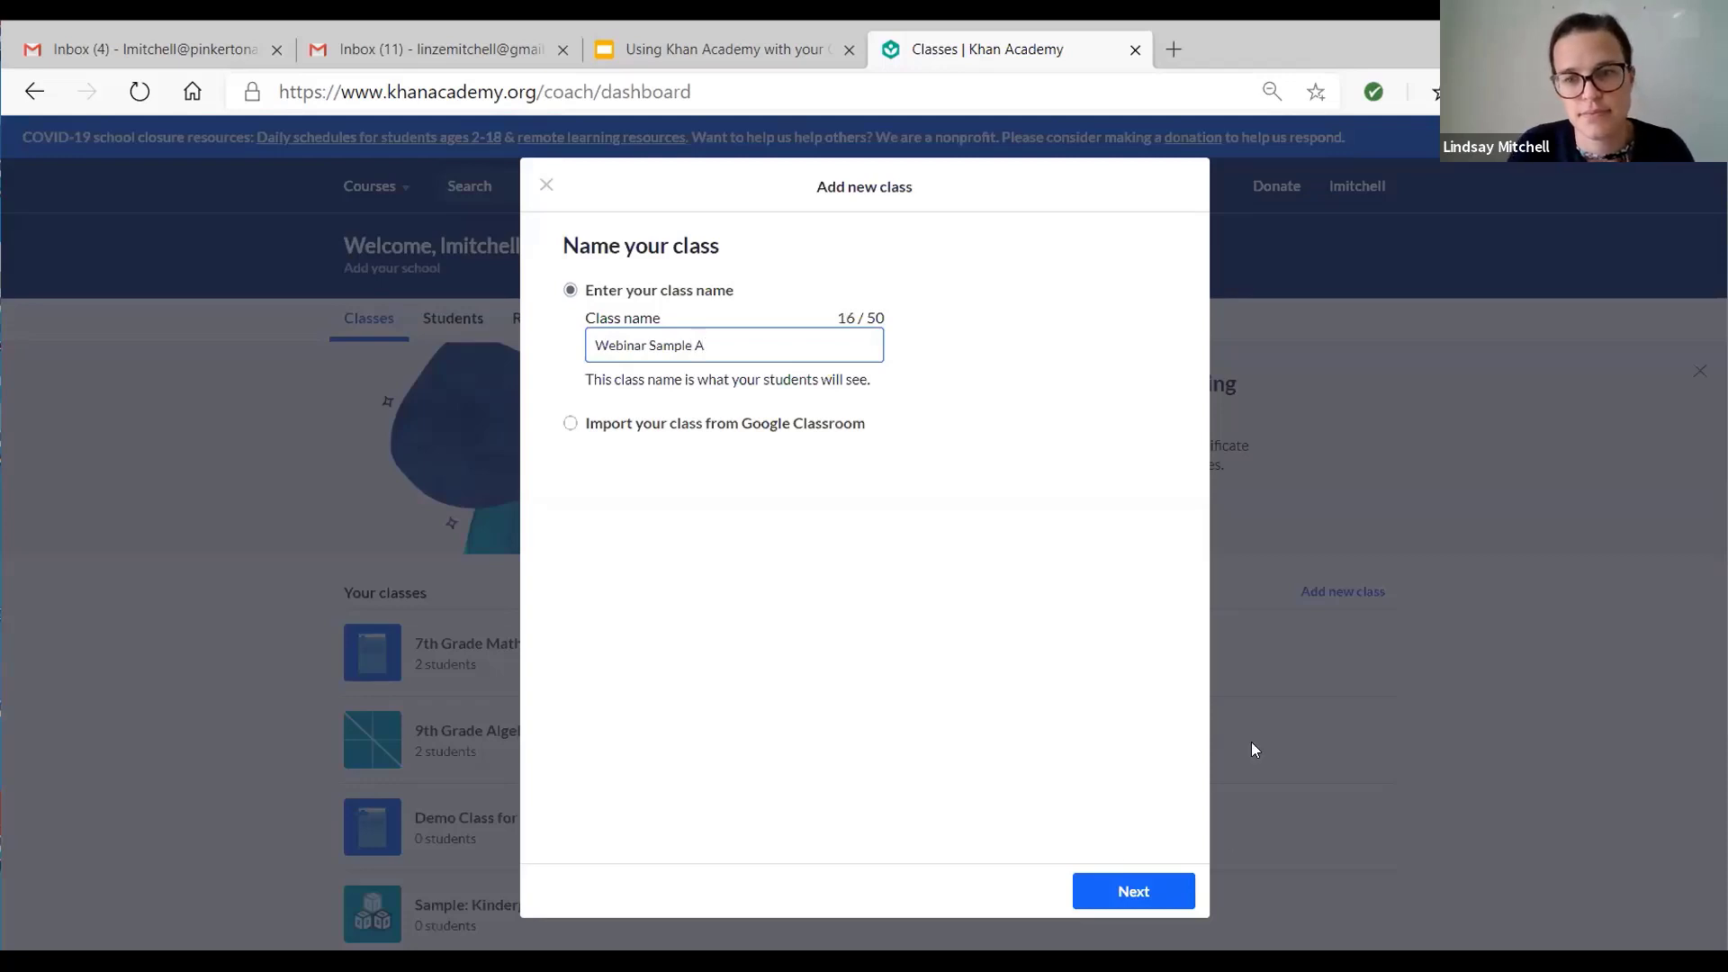
click(1111, 896)
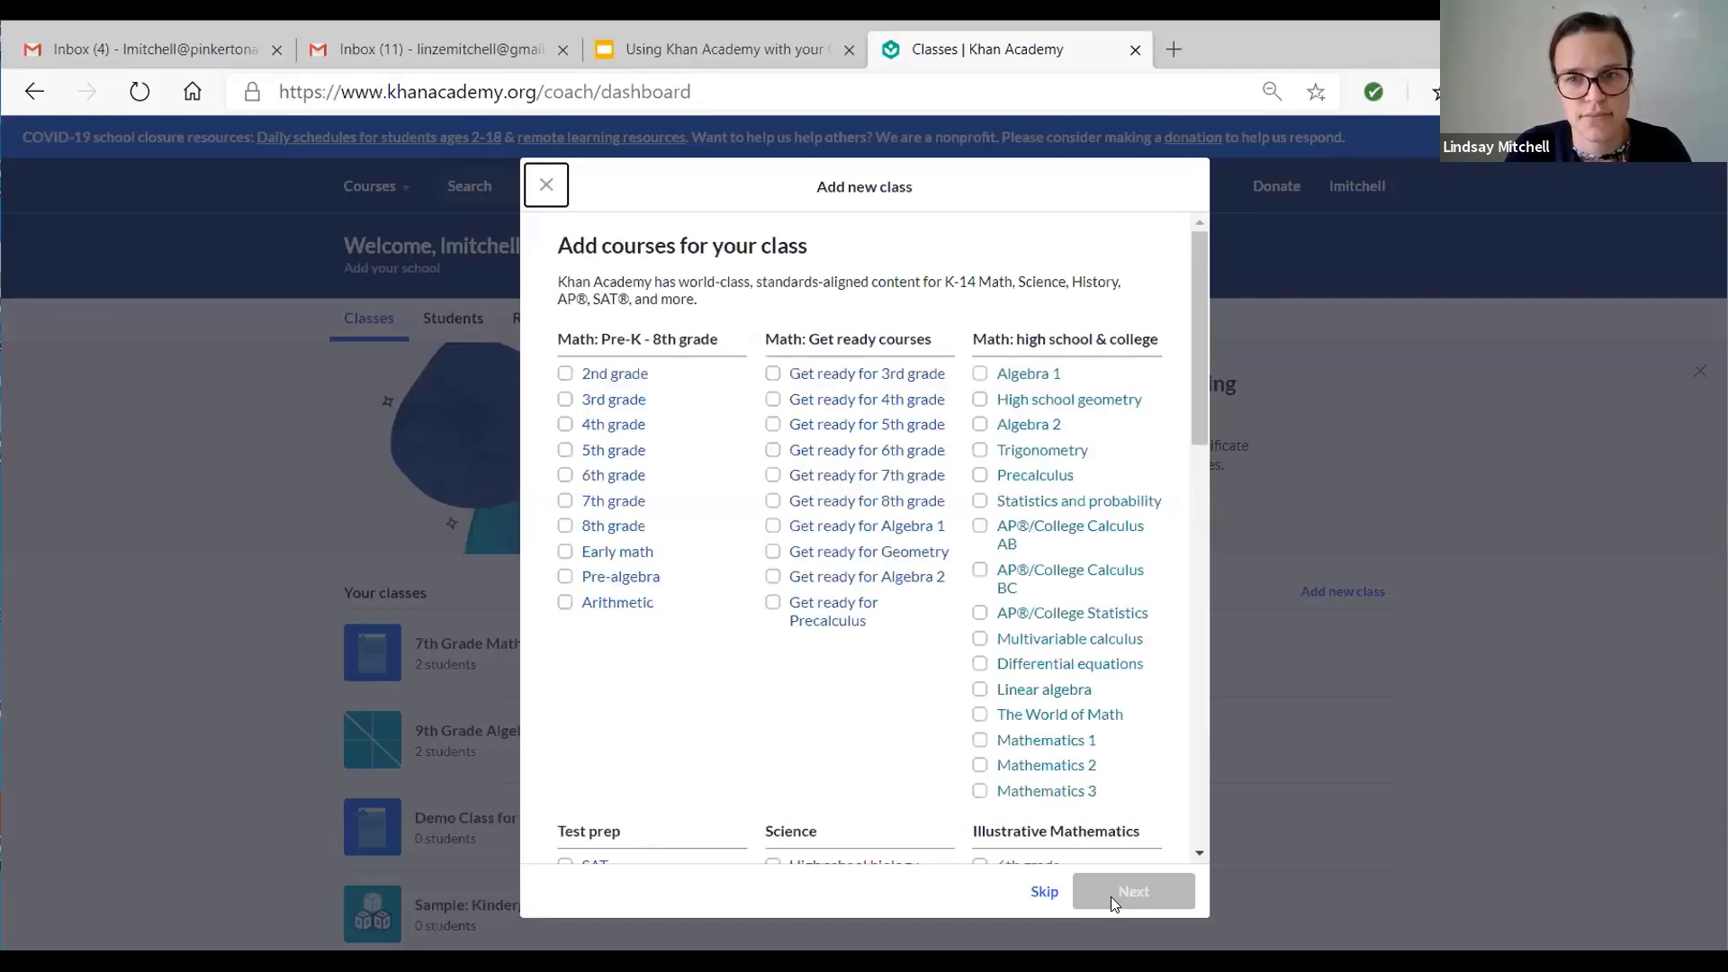
- Add the 2nd grade math course to the new class
mouse_move(1197, 423)
mouse_down()
mouse_move(1201, 469)
mouse_move(1204, 421)
mouse_up()
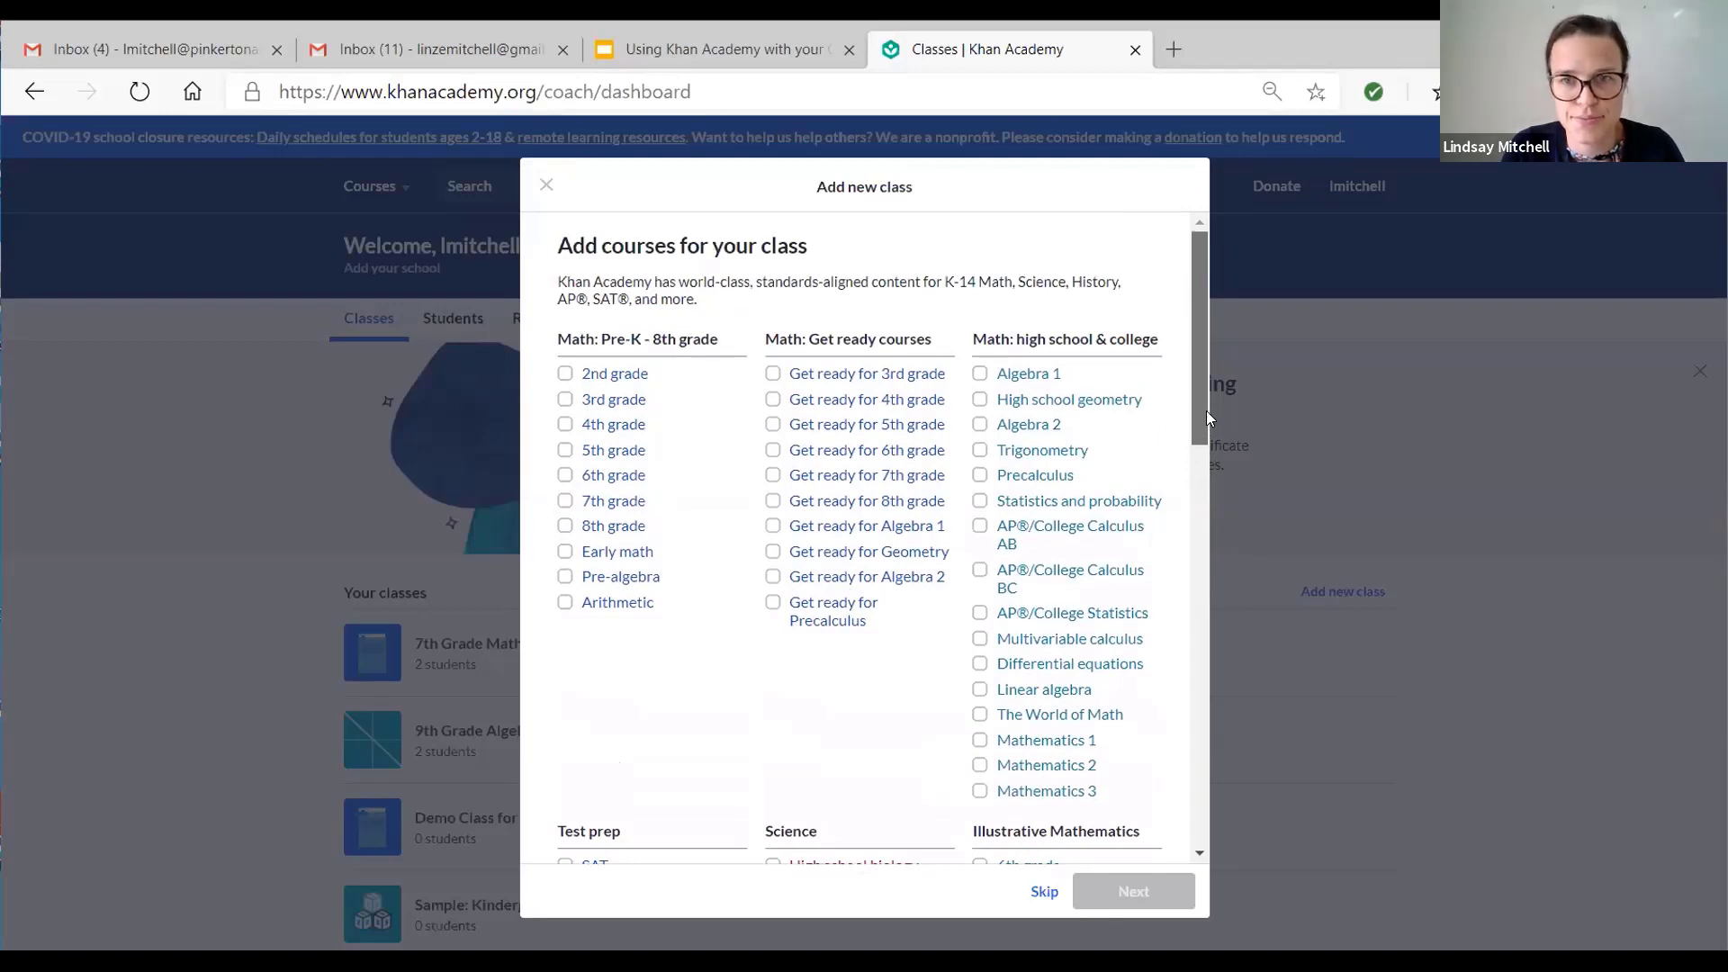
click(564, 374)
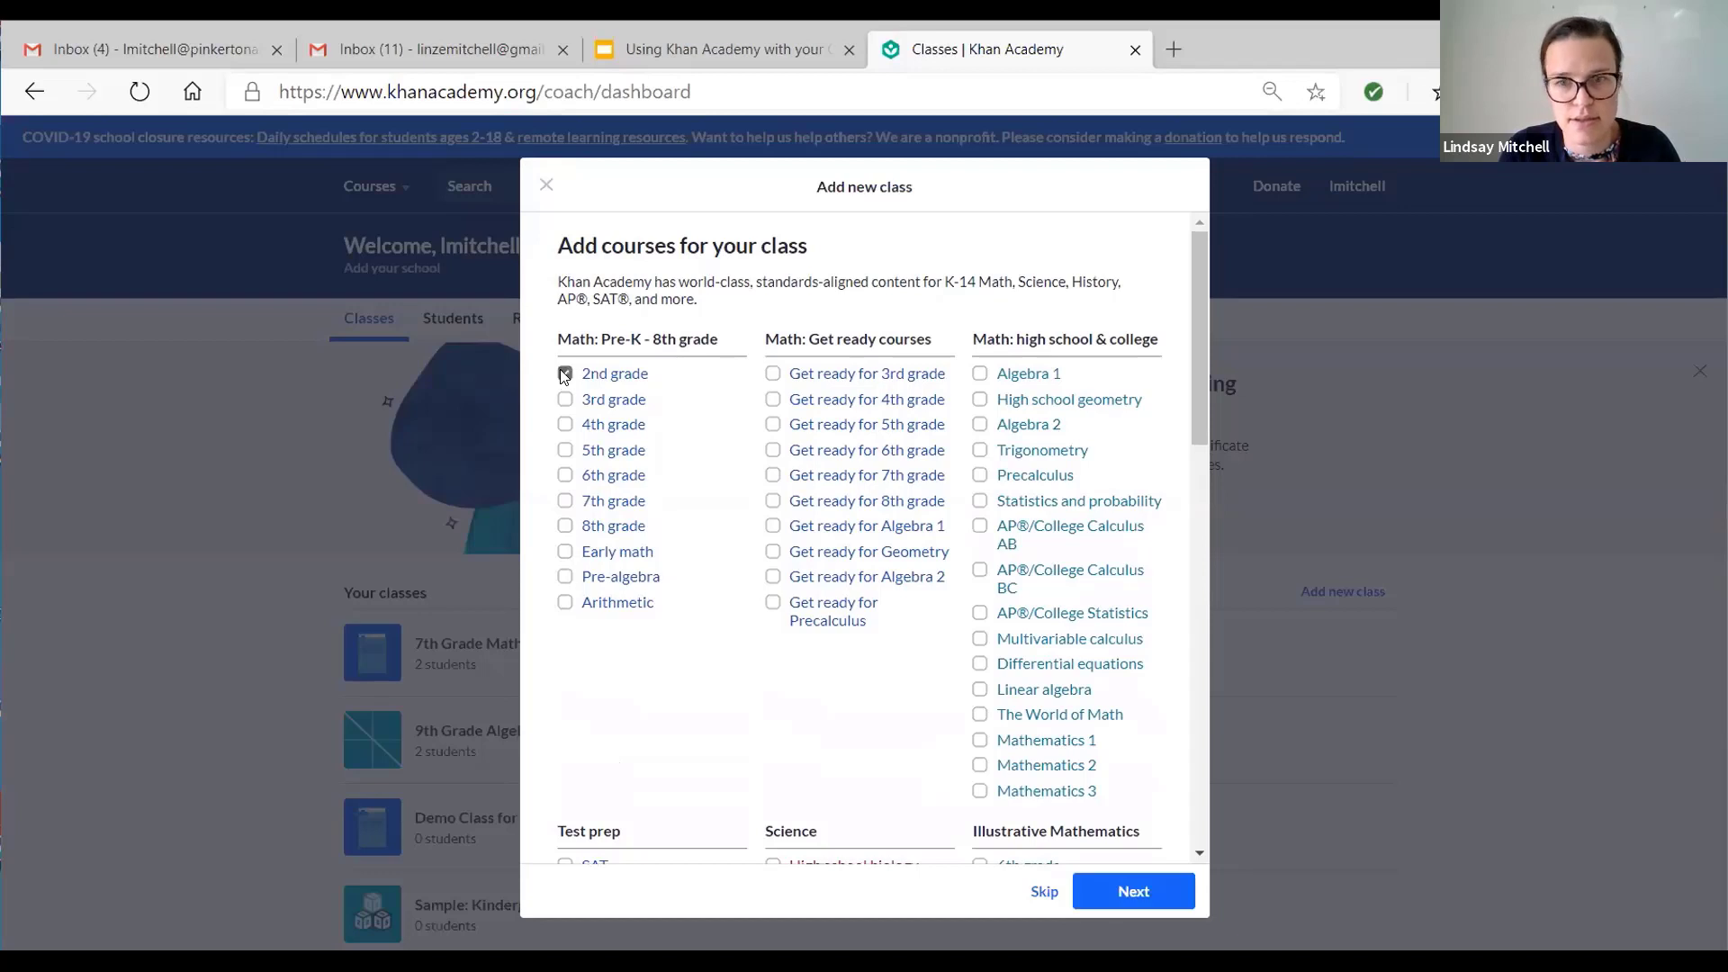
click(1111, 889)
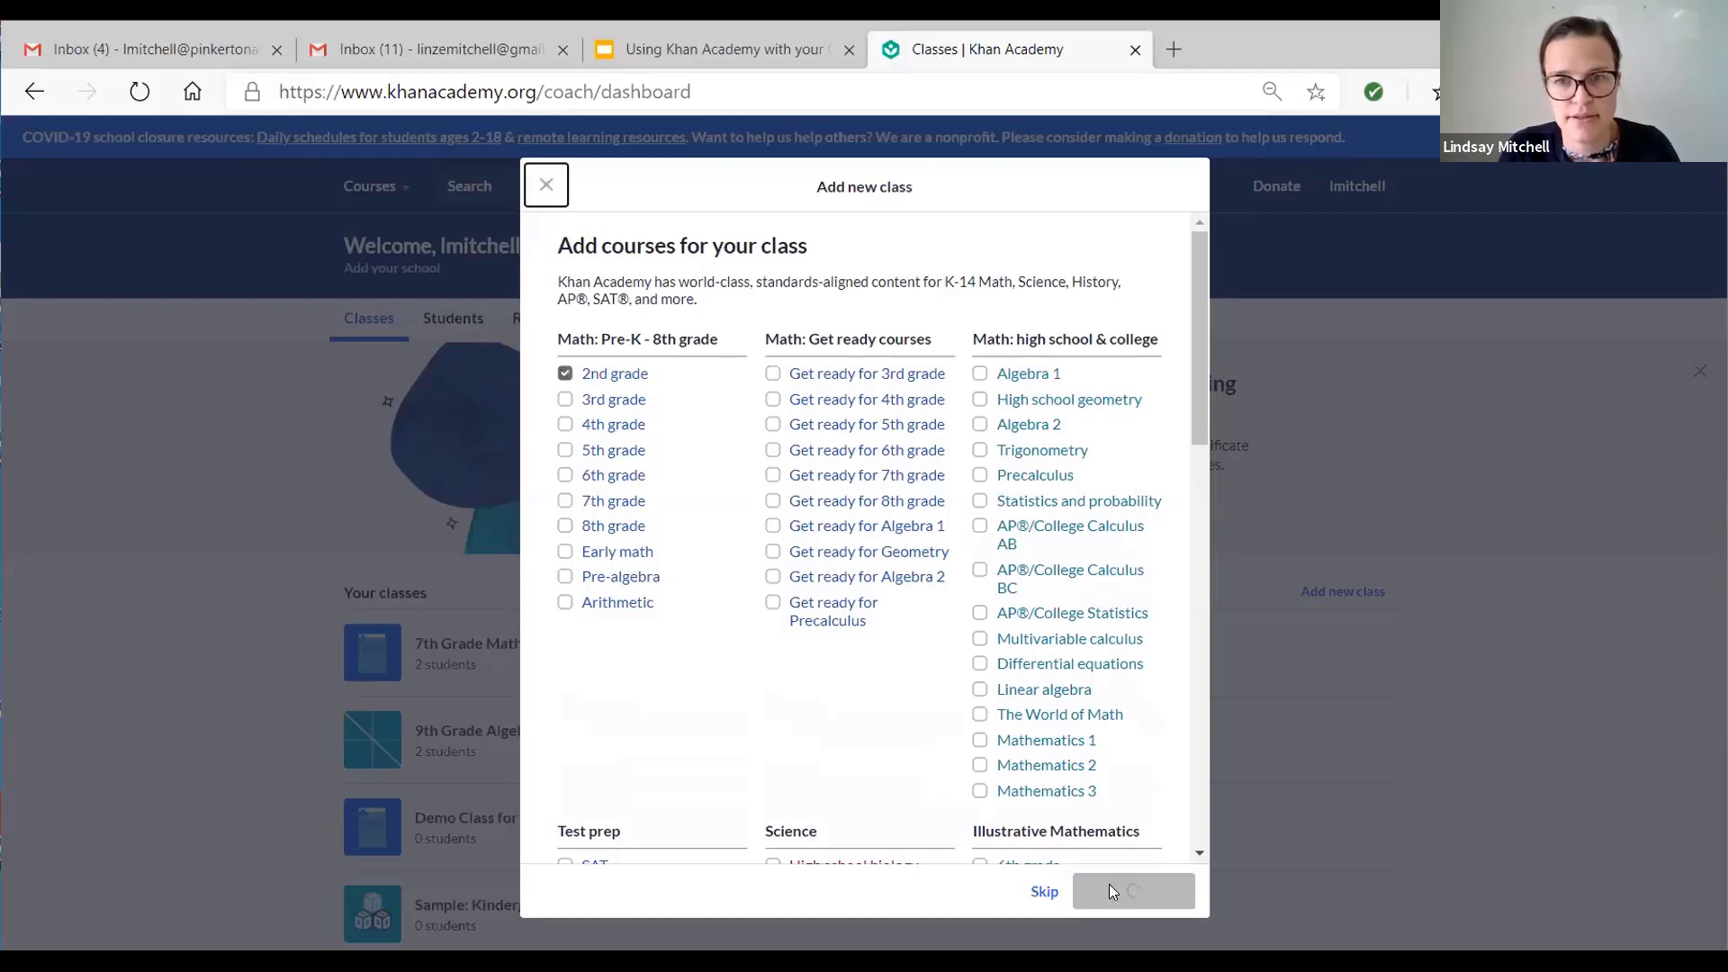
- Try to connect a Google Classroom for inviting students, and close the new class setup
click(658, 412)
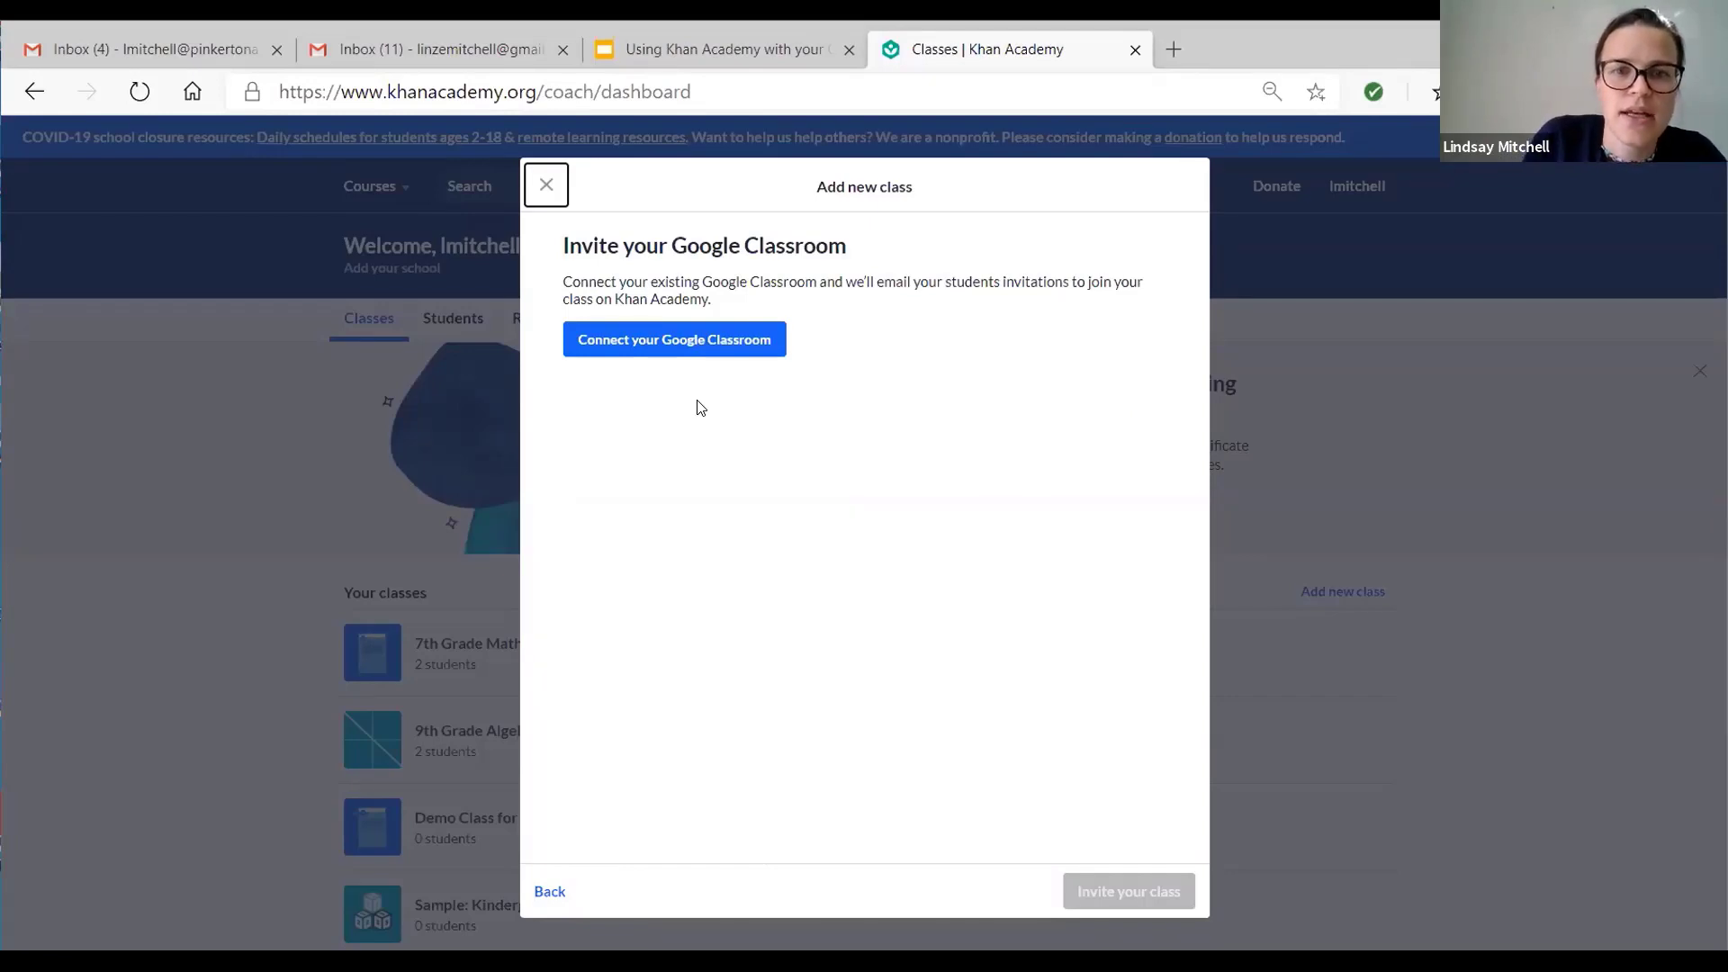
click(662, 350)
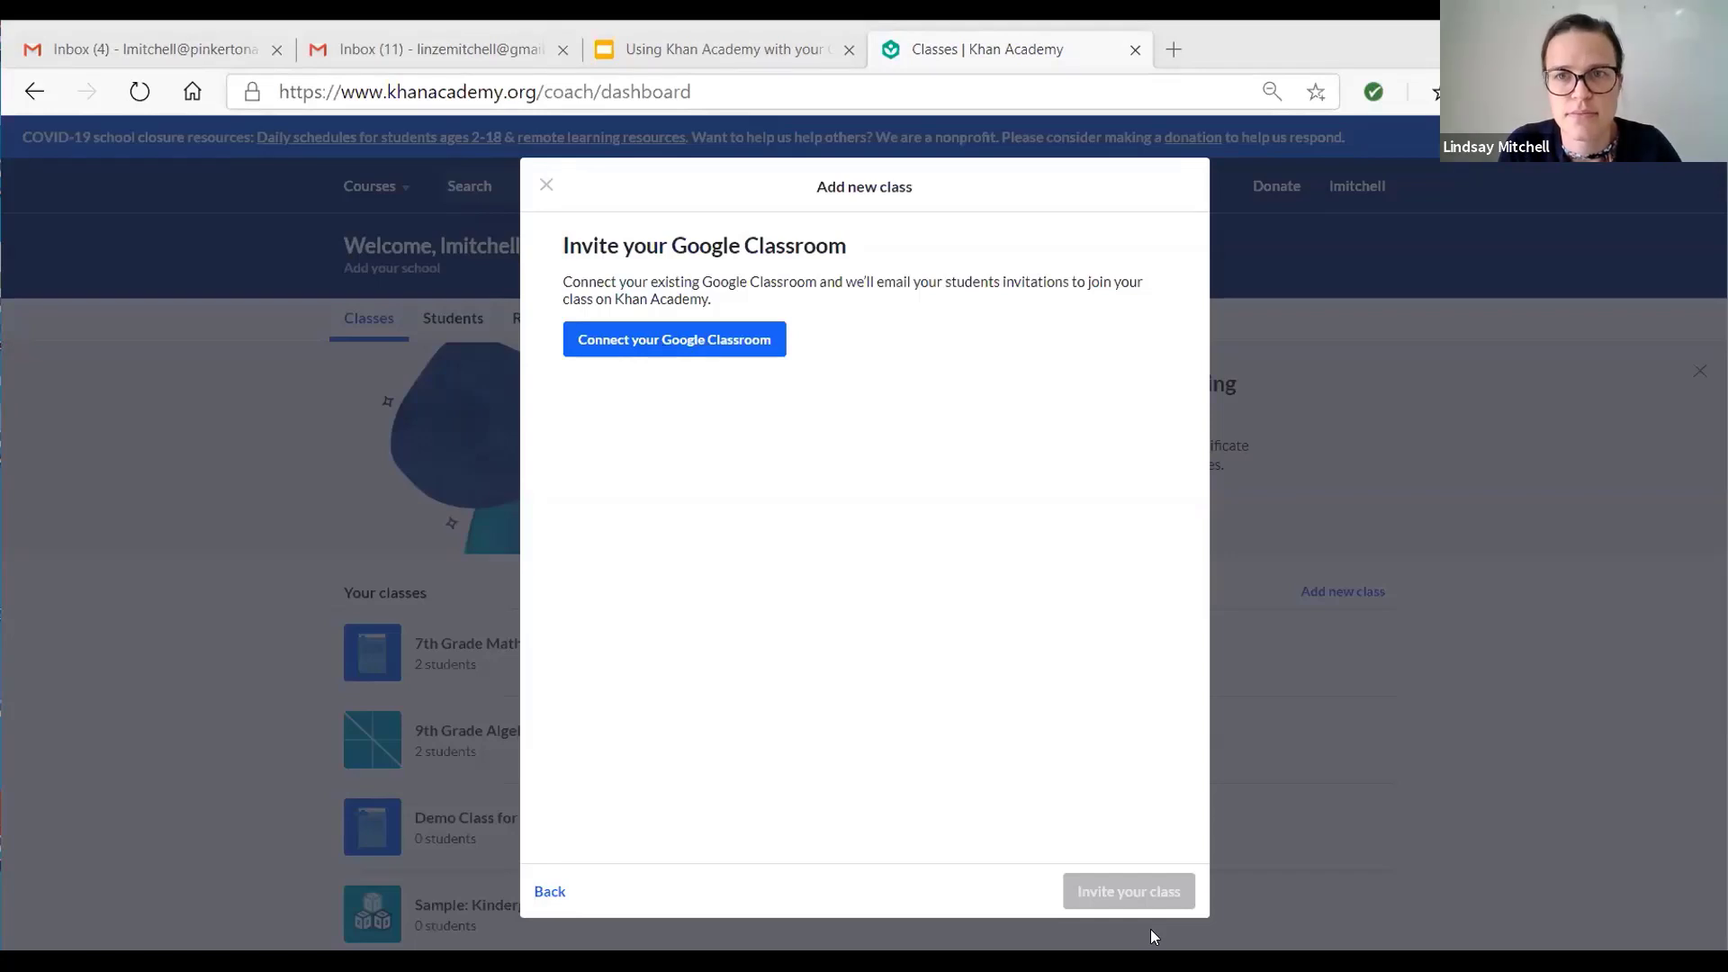
click(1128, 201)
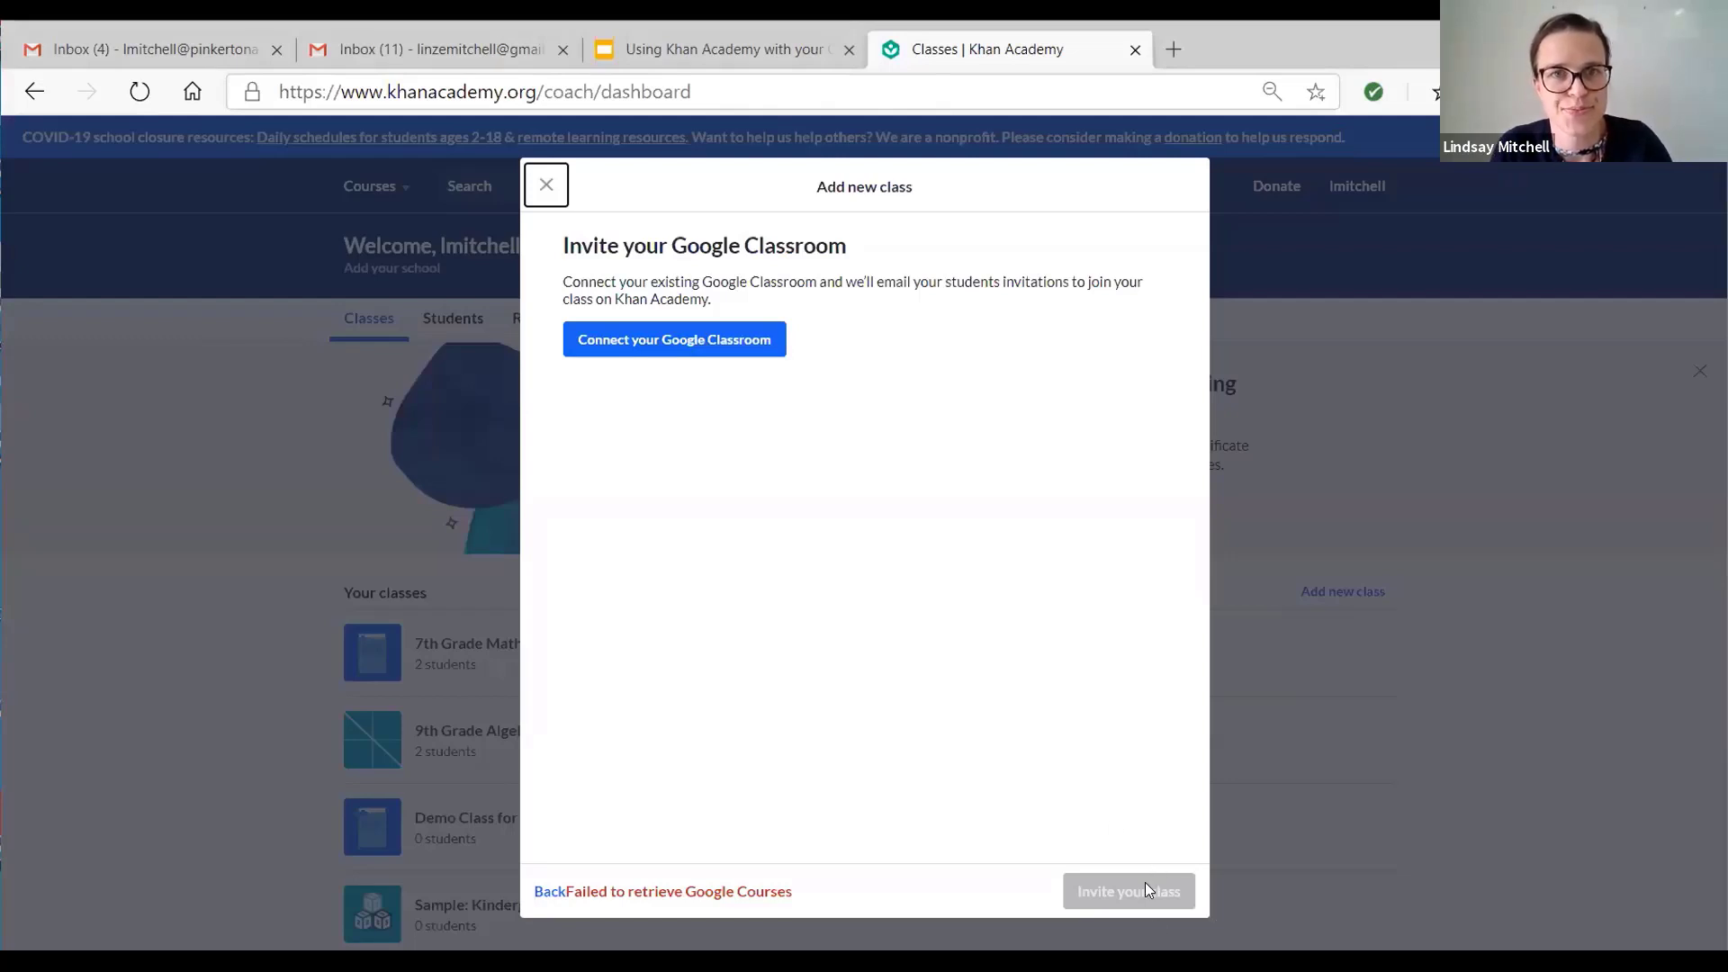
click(546, 193)
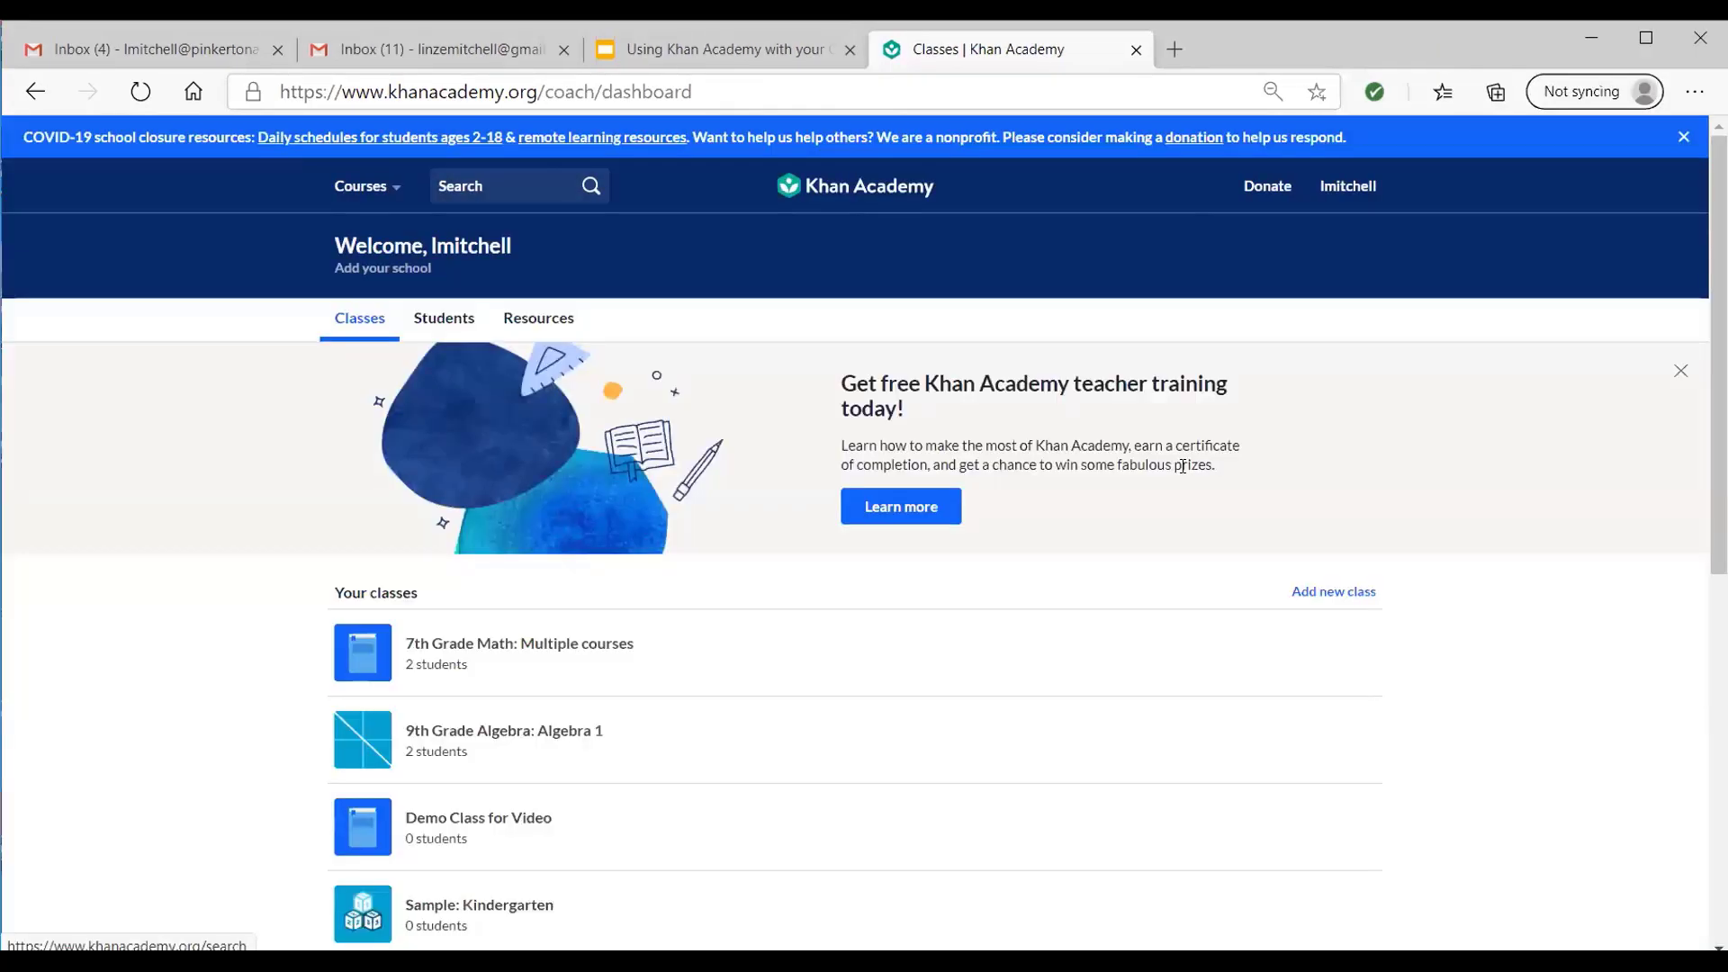
- Look through the dashboard's class list for the Webinar Sample A class
scroll(1172, 781, down, 2)
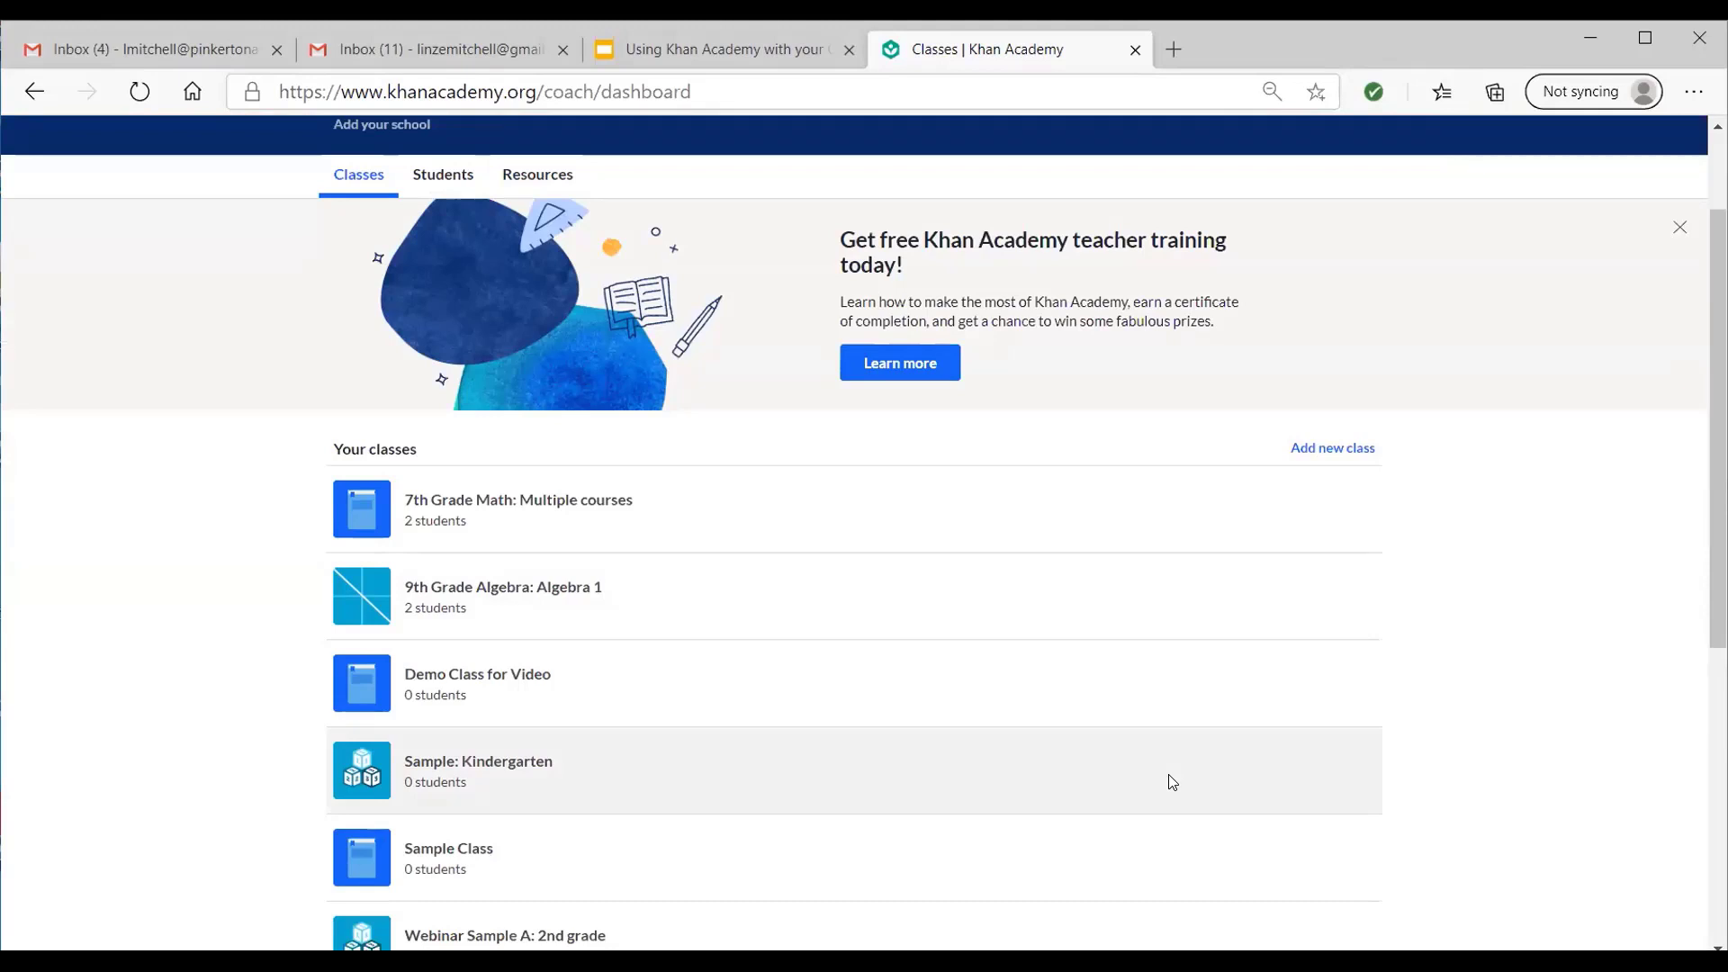
scroll(1170, 780, down, 3)
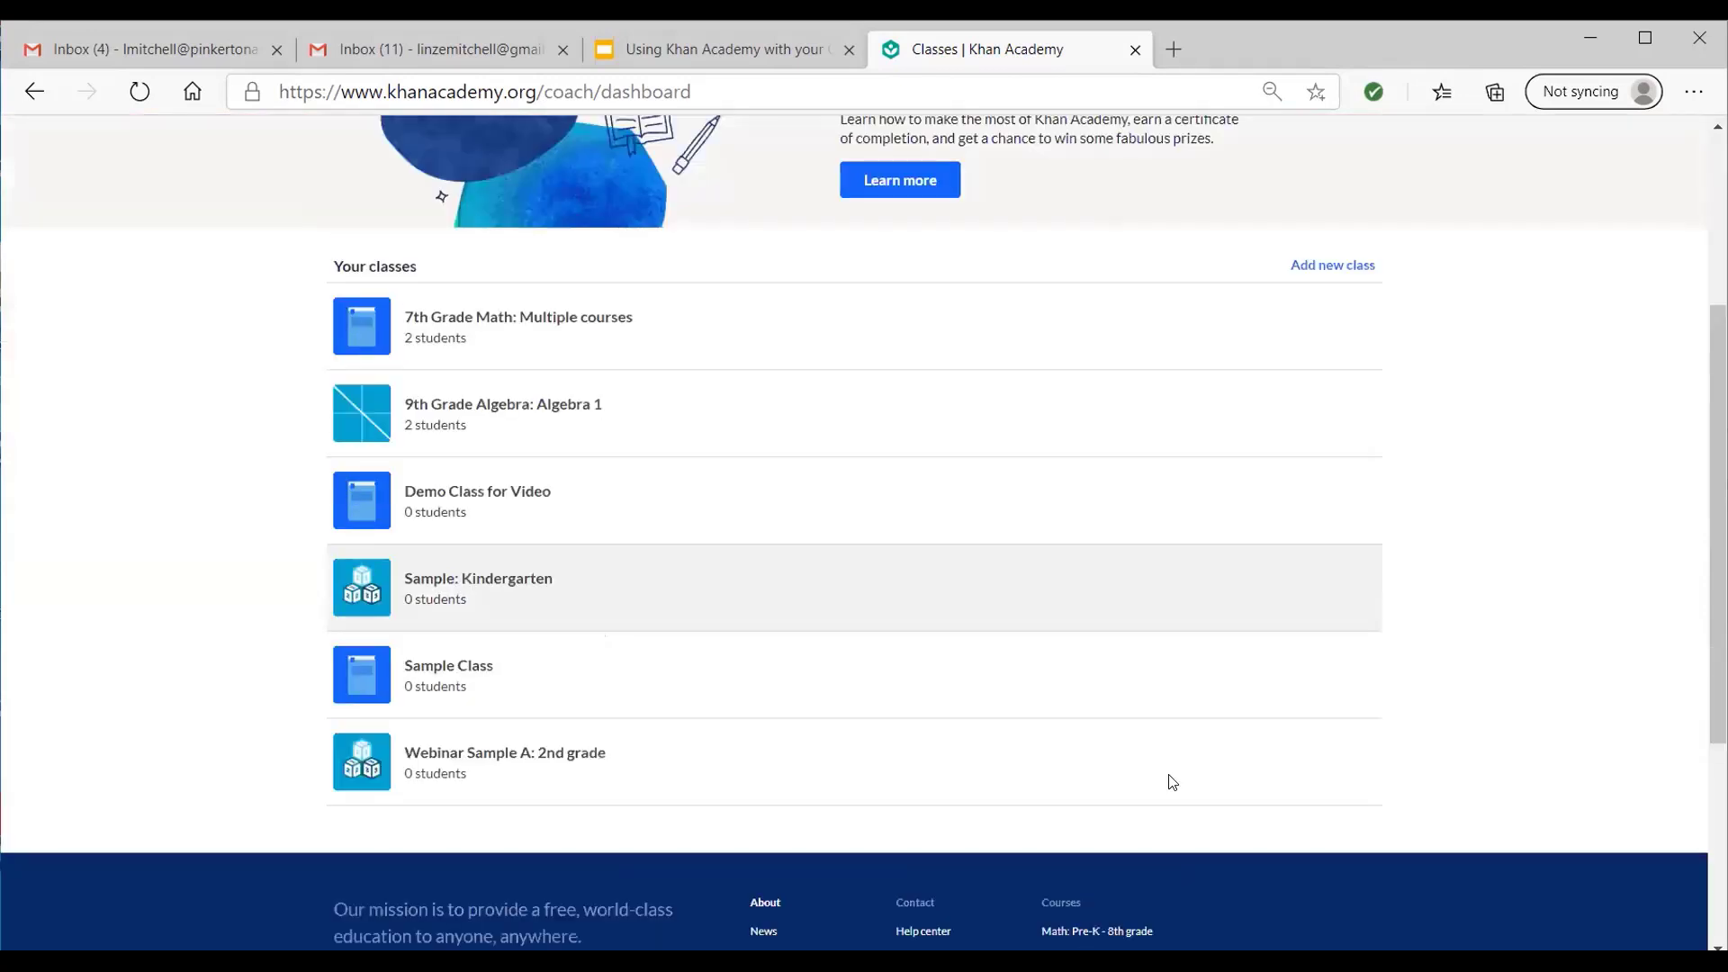
scroll(1206, 751, up, 5)
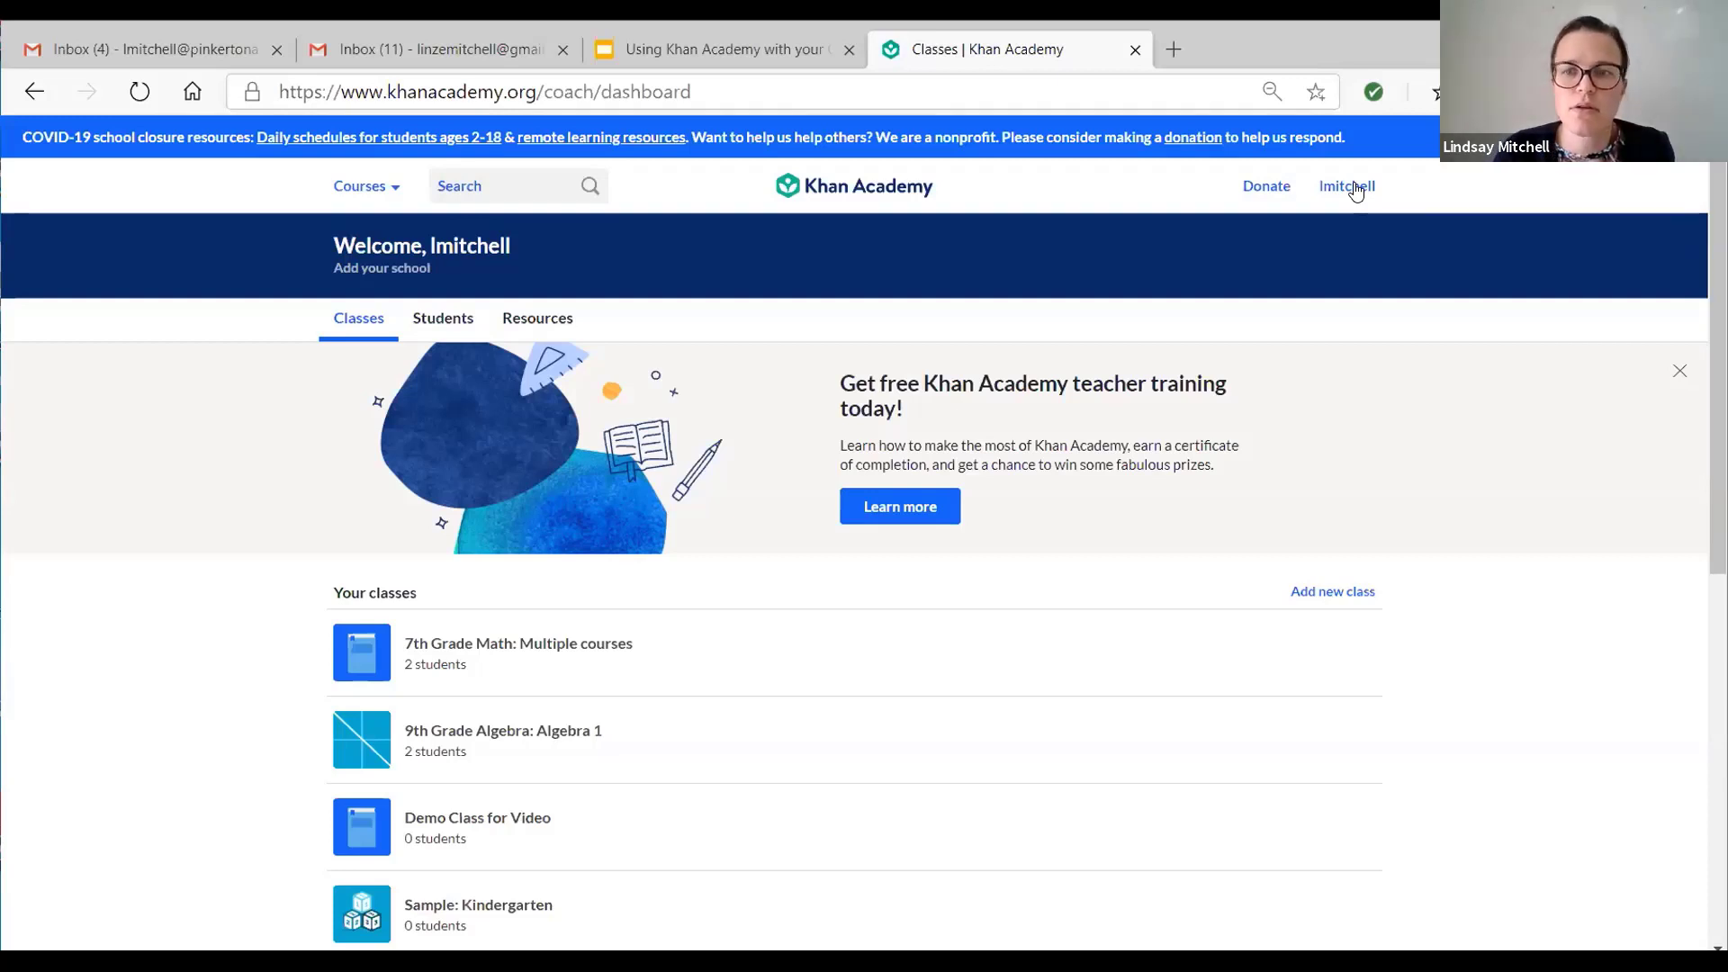
scroll(1083, 771, down, 4)
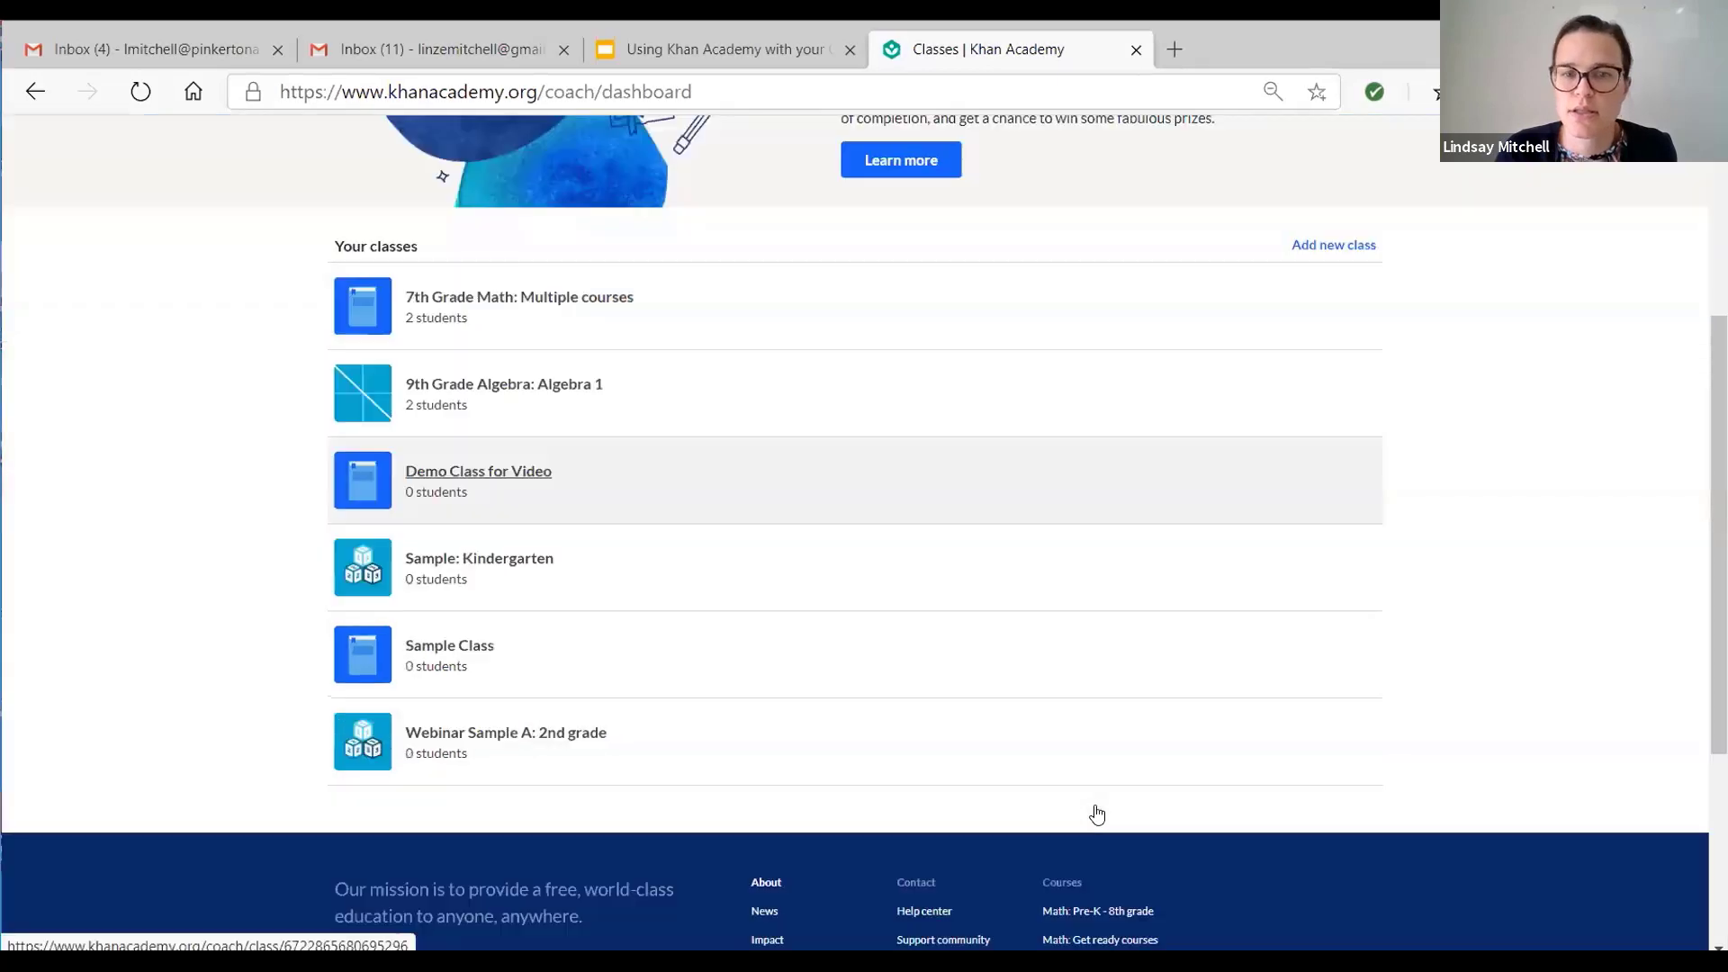
- Open the Webinar Sample A class from the class list and start adding new students to its roster
scroll(1097, 815, up, 1)
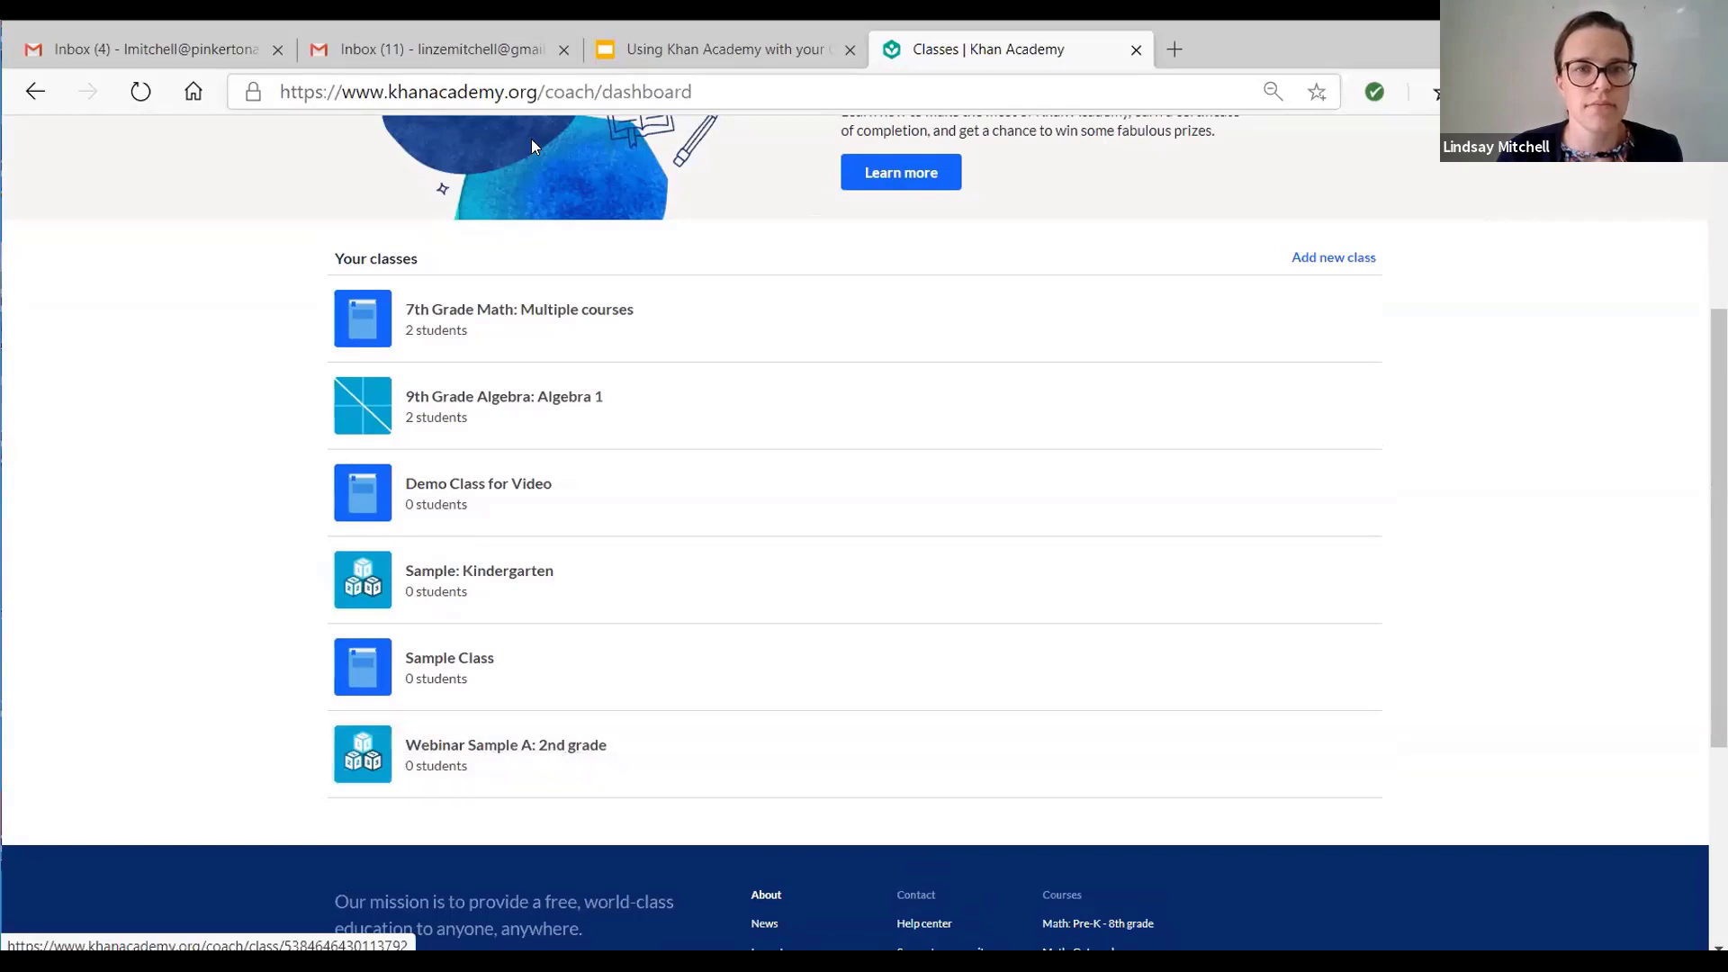
right_click(510, 740)
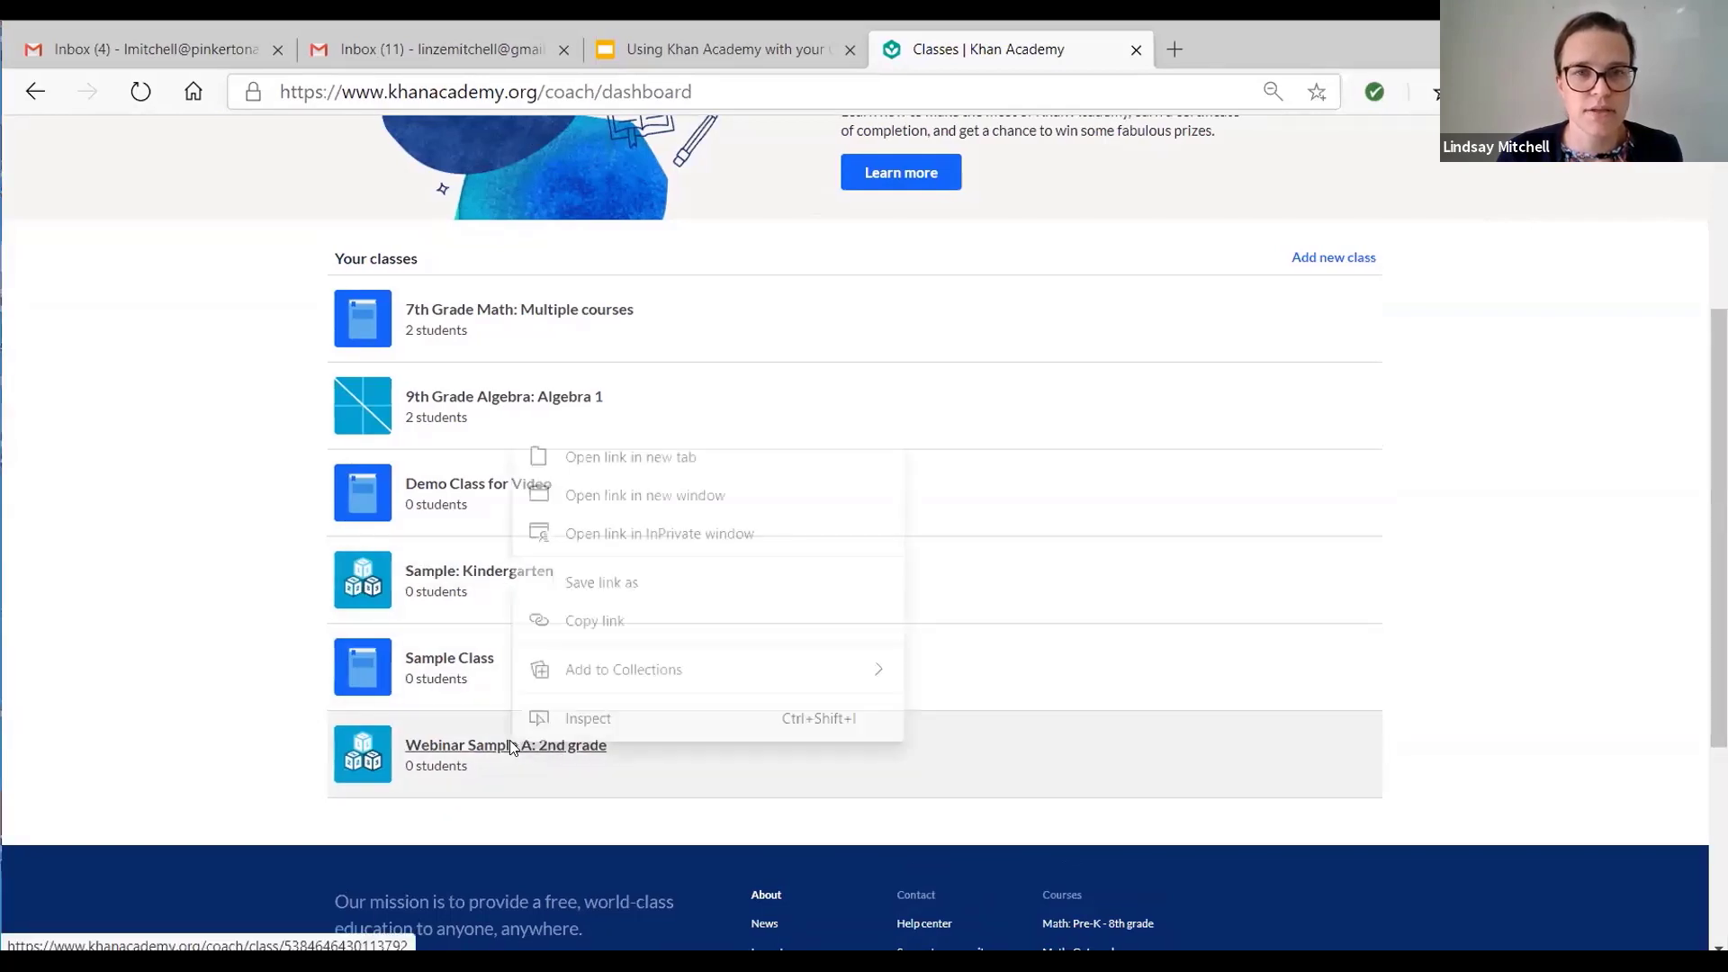
click(484, 746)
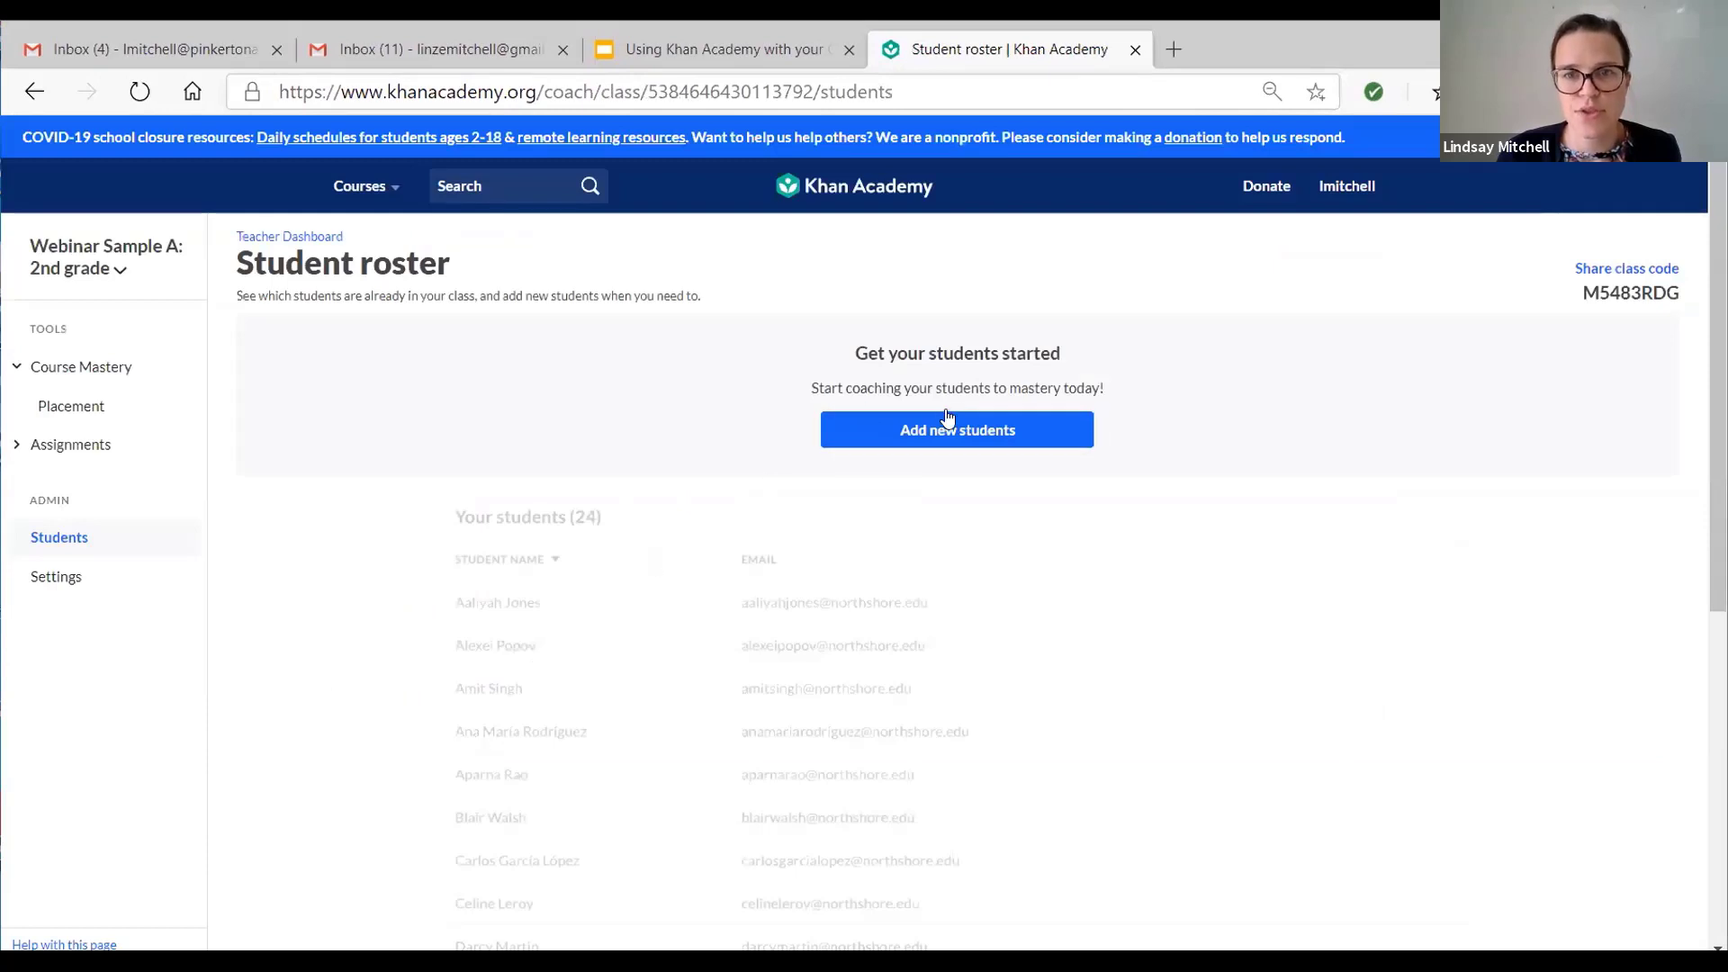
right_click(946, 419)
click(896, 434)
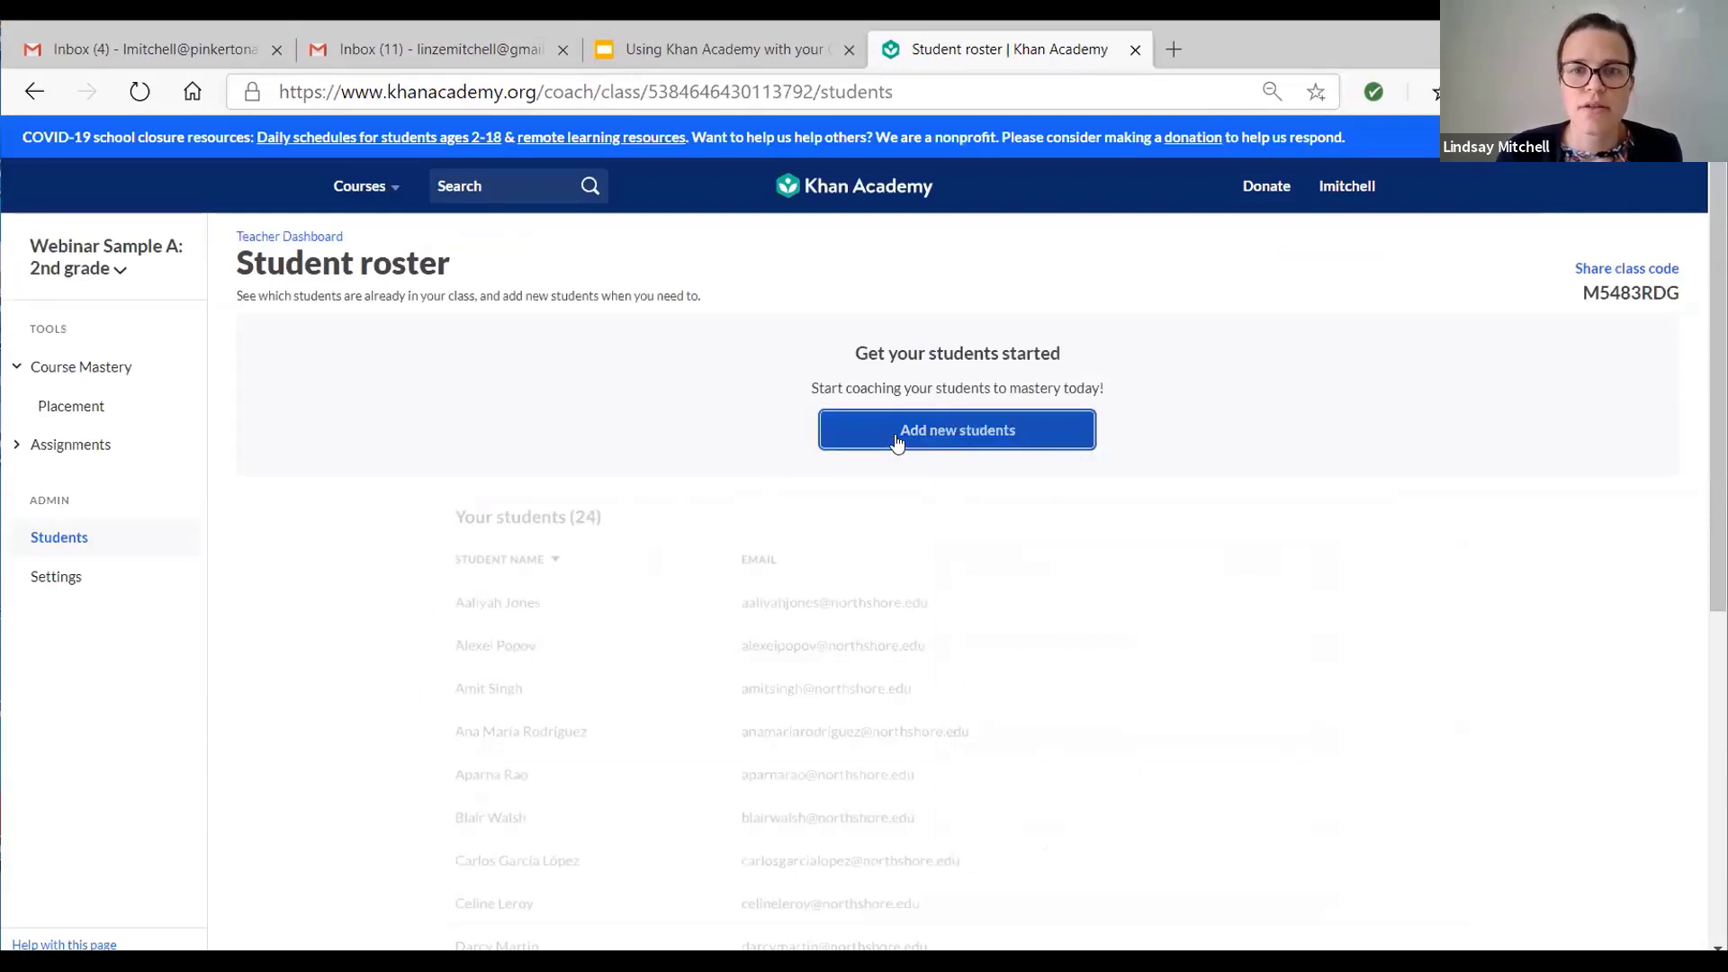
click(897, 433)
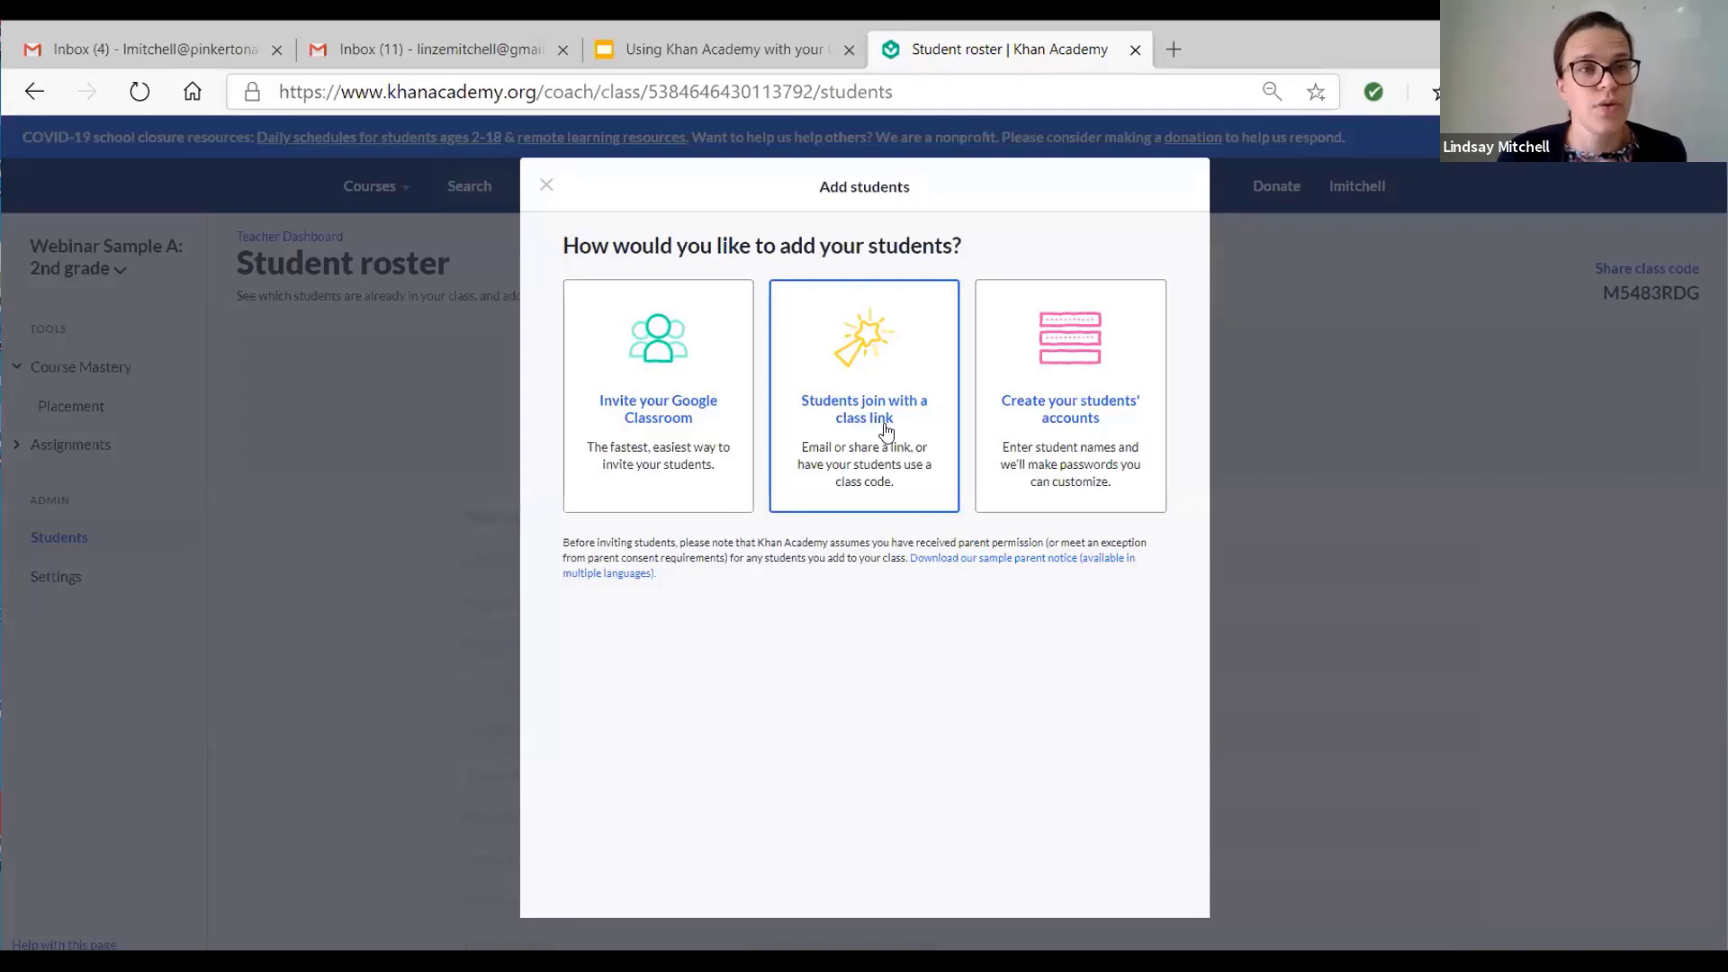
- Choose to have students join with a class link, copy the join link, and finish adding students
click(886, 430)
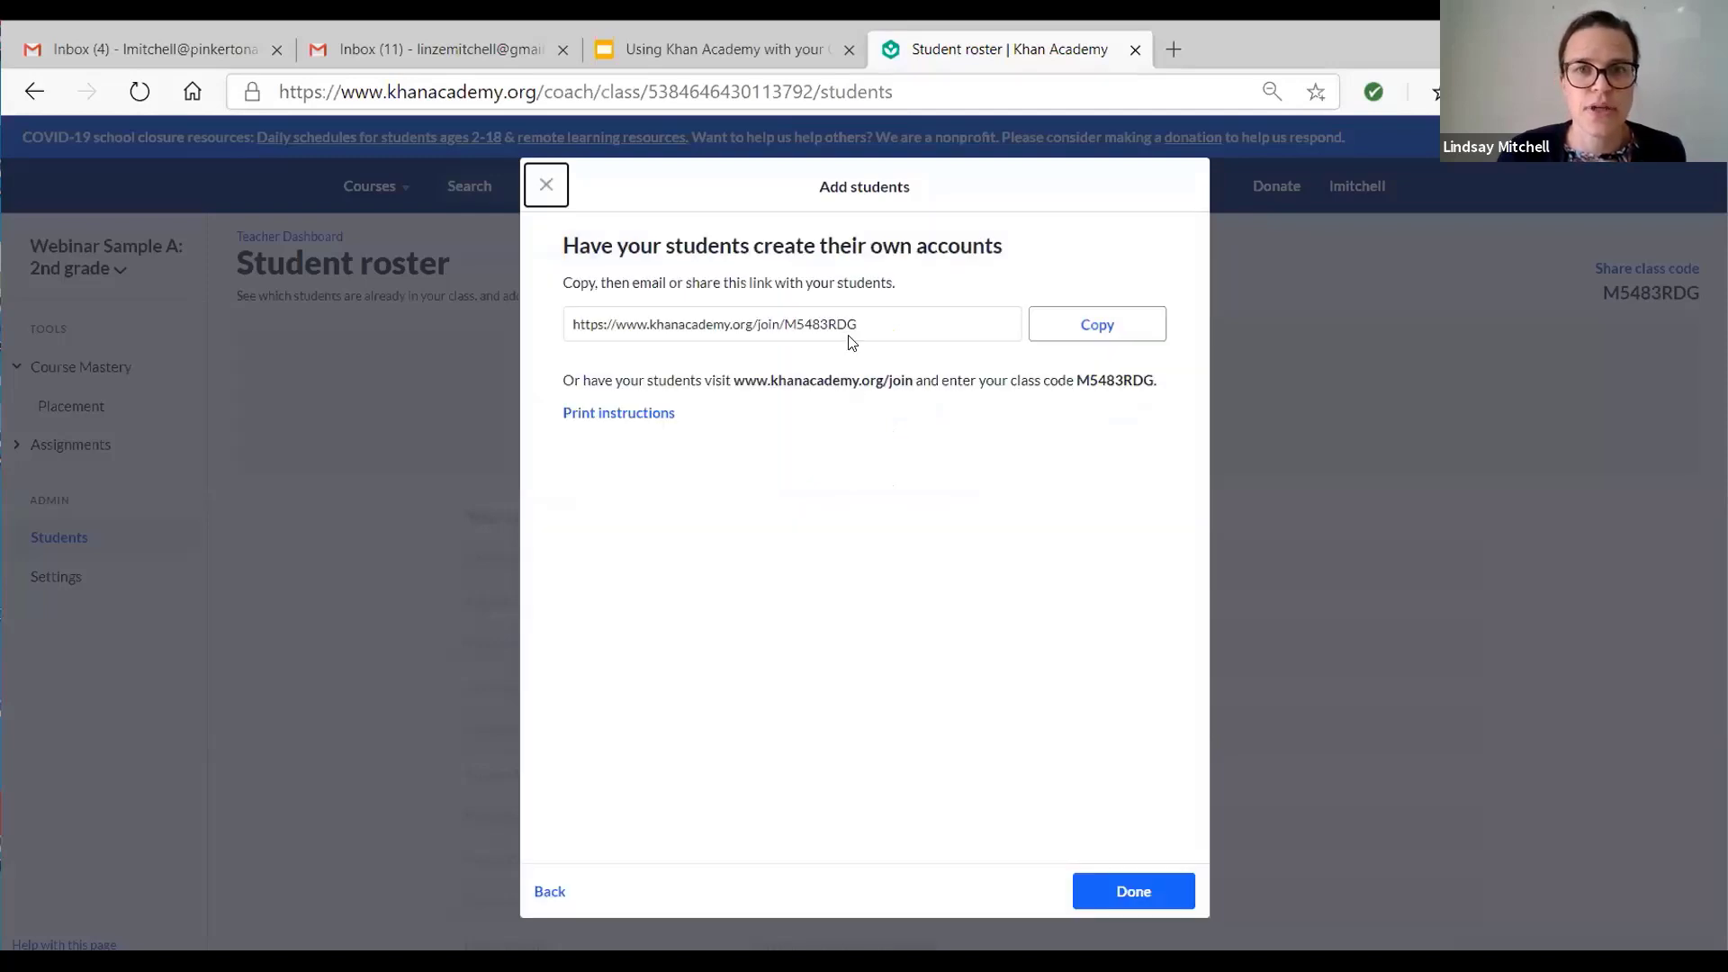
click(849, 326)
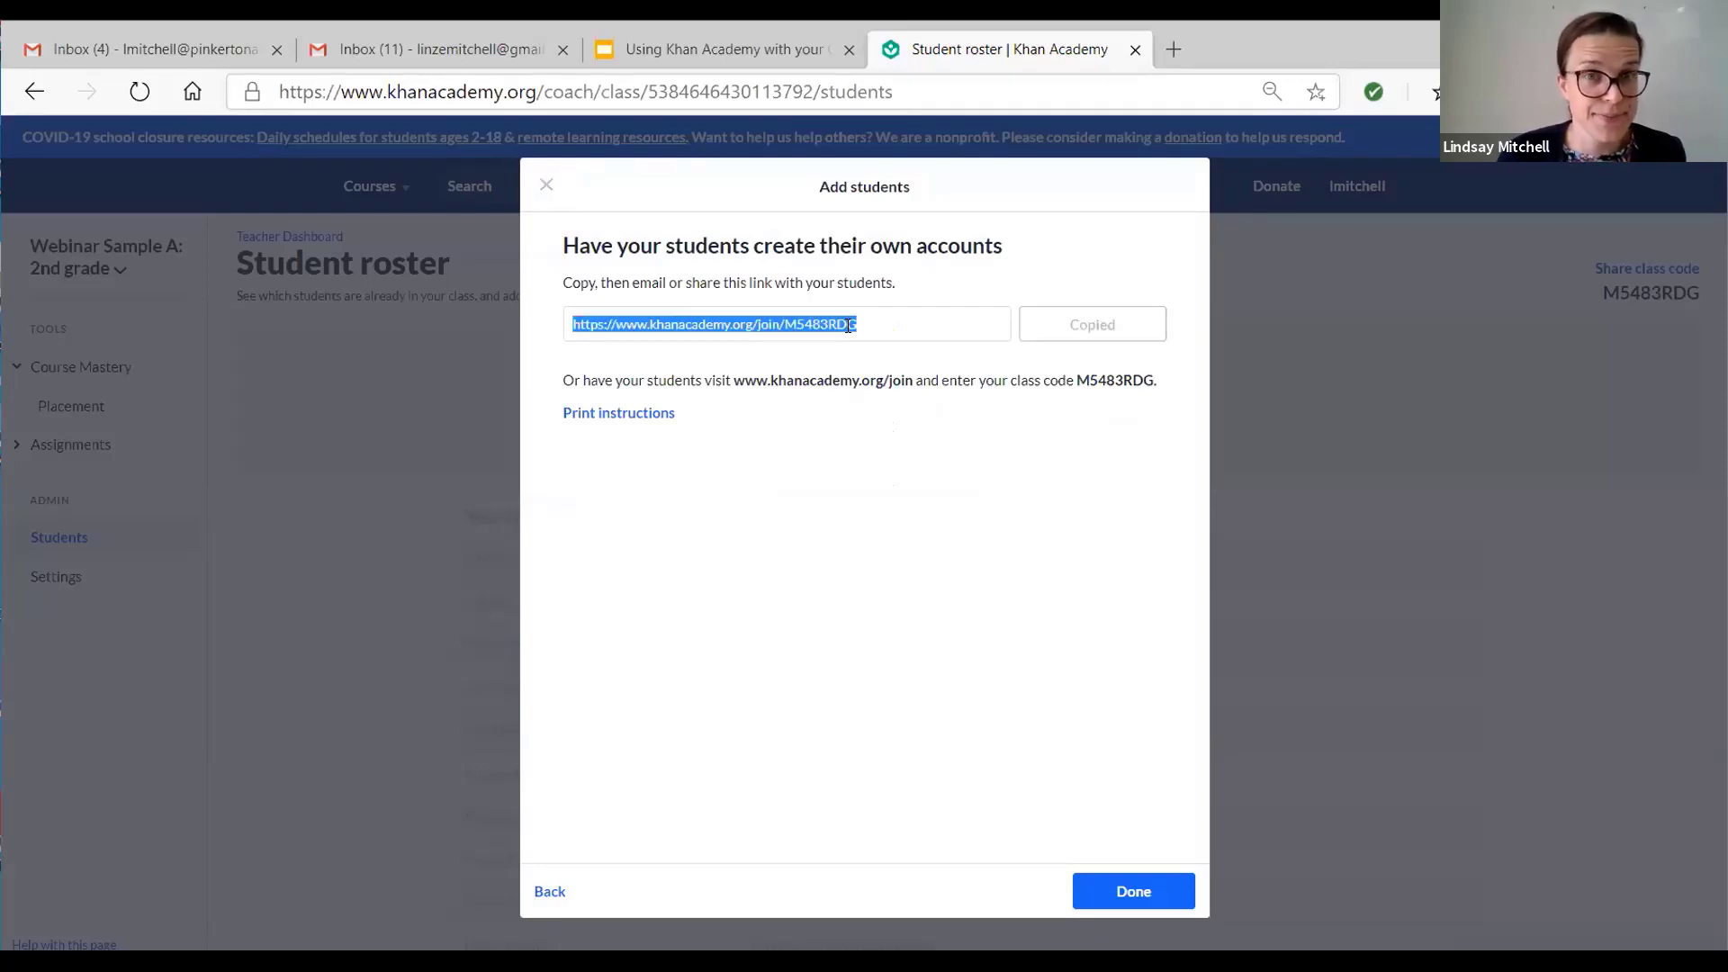
click(1131, 889)
right_click(1131, 889)
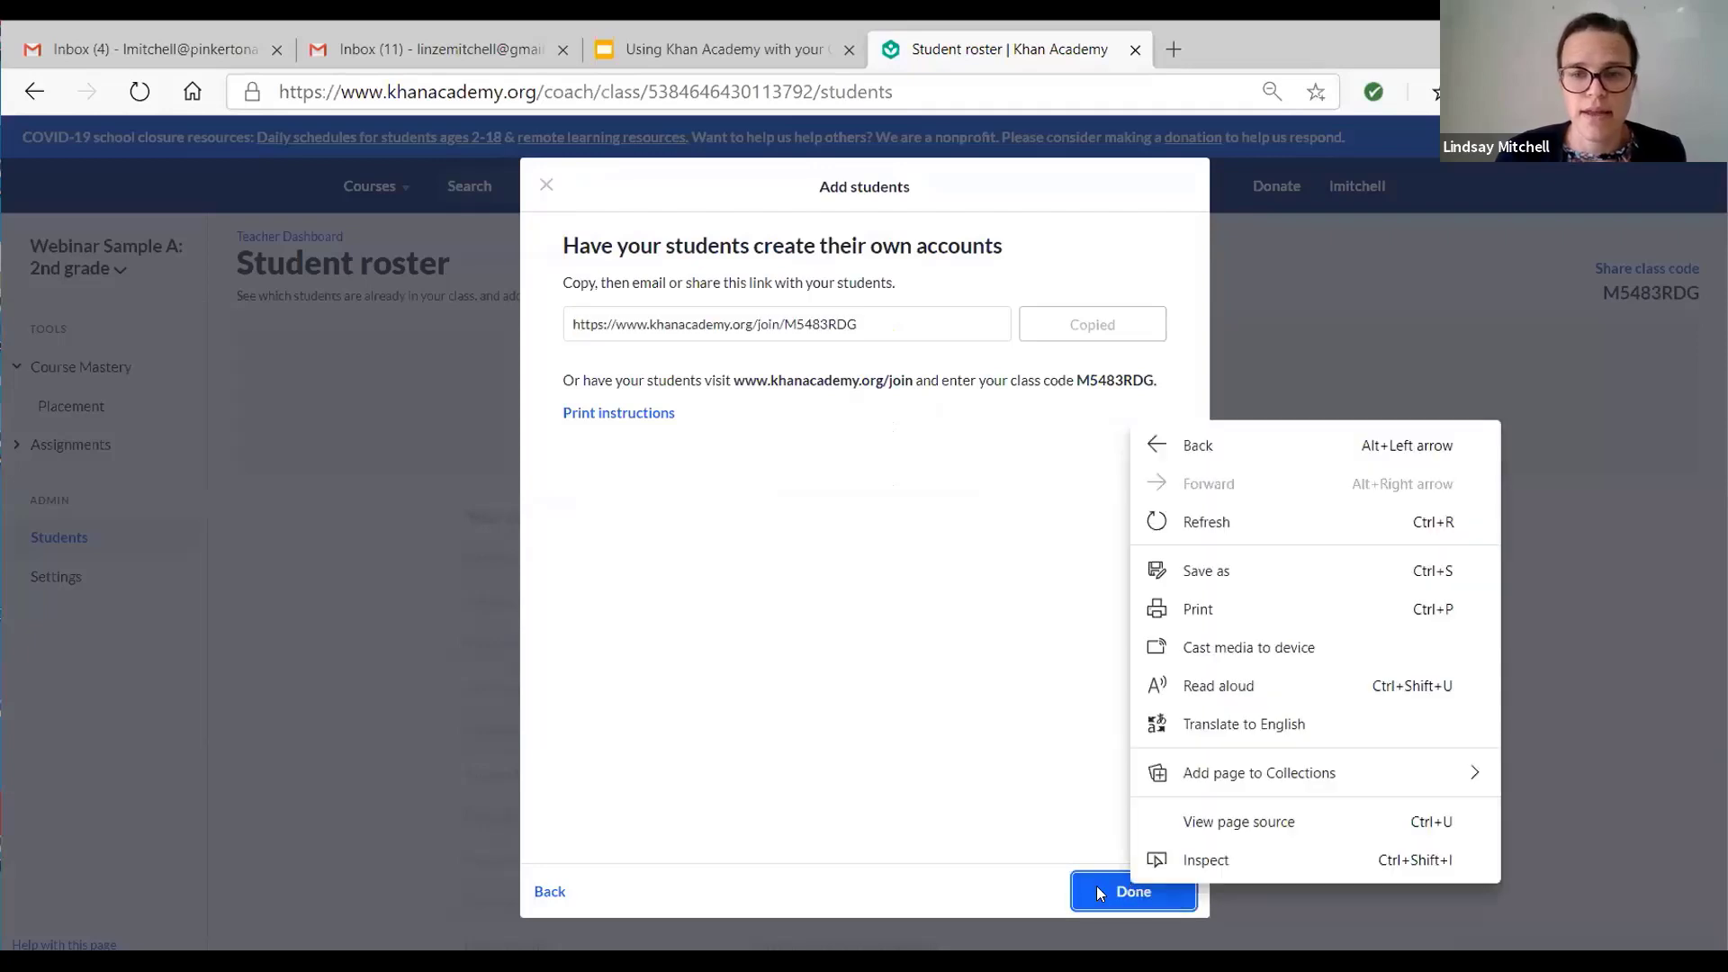
click(1096, 891)
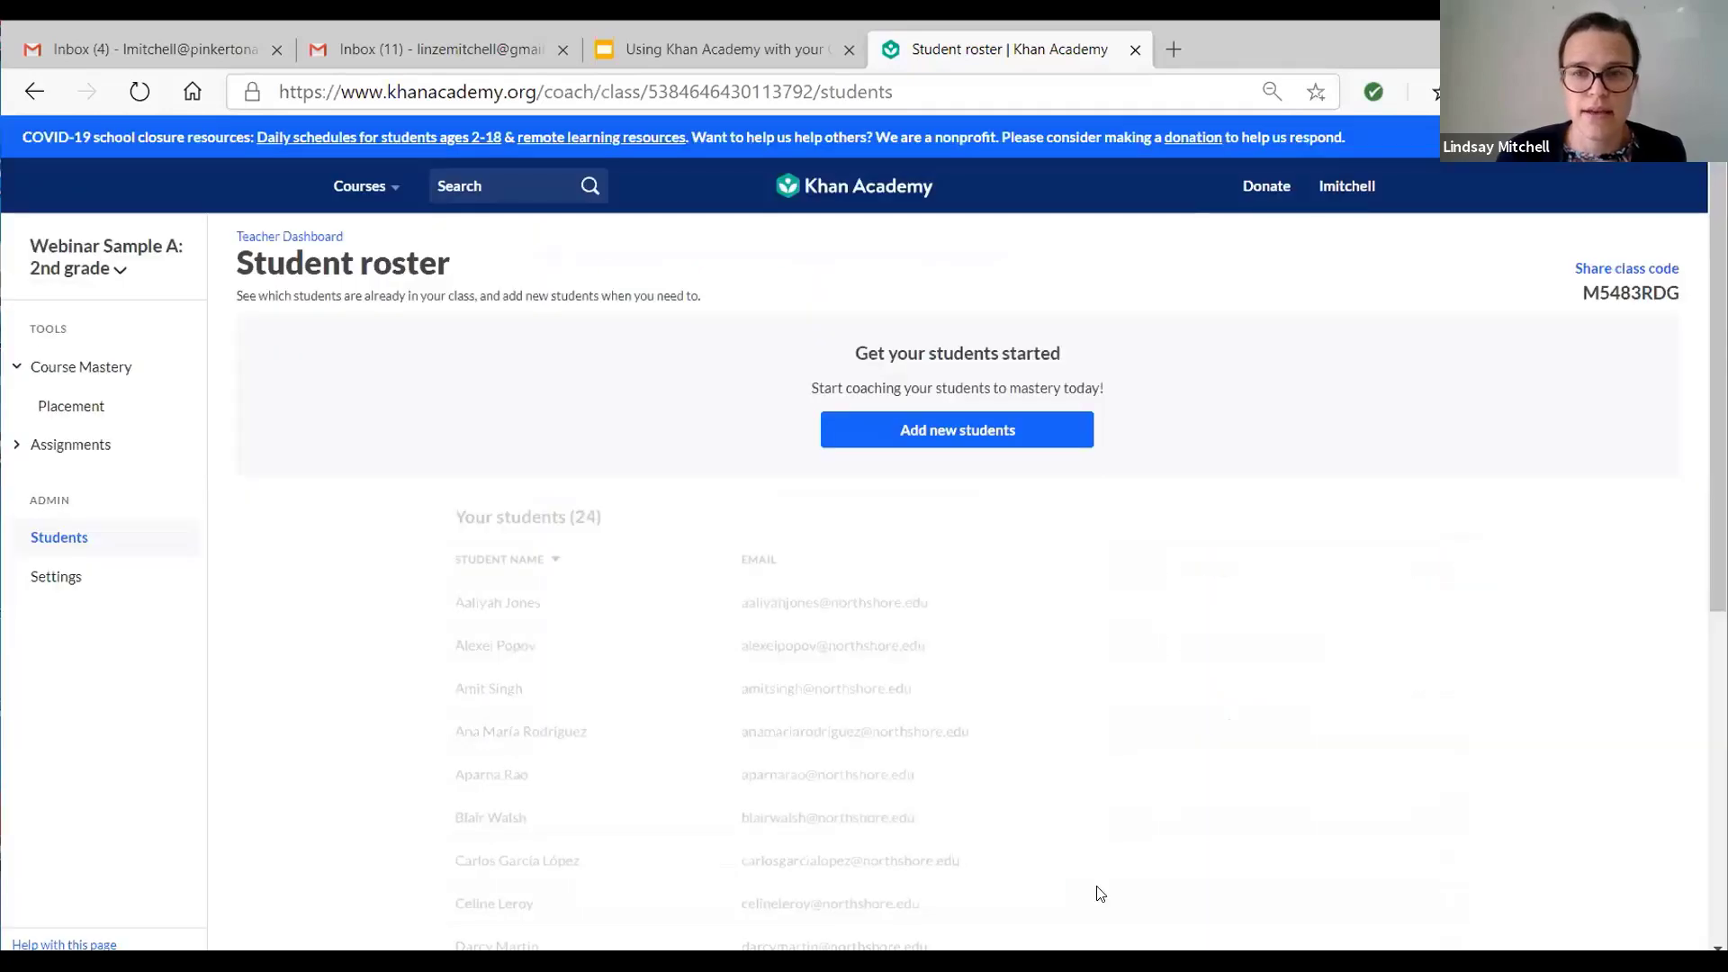
- View the form for creating student accounts for the class and close it without entering any students
click(1005, 434)
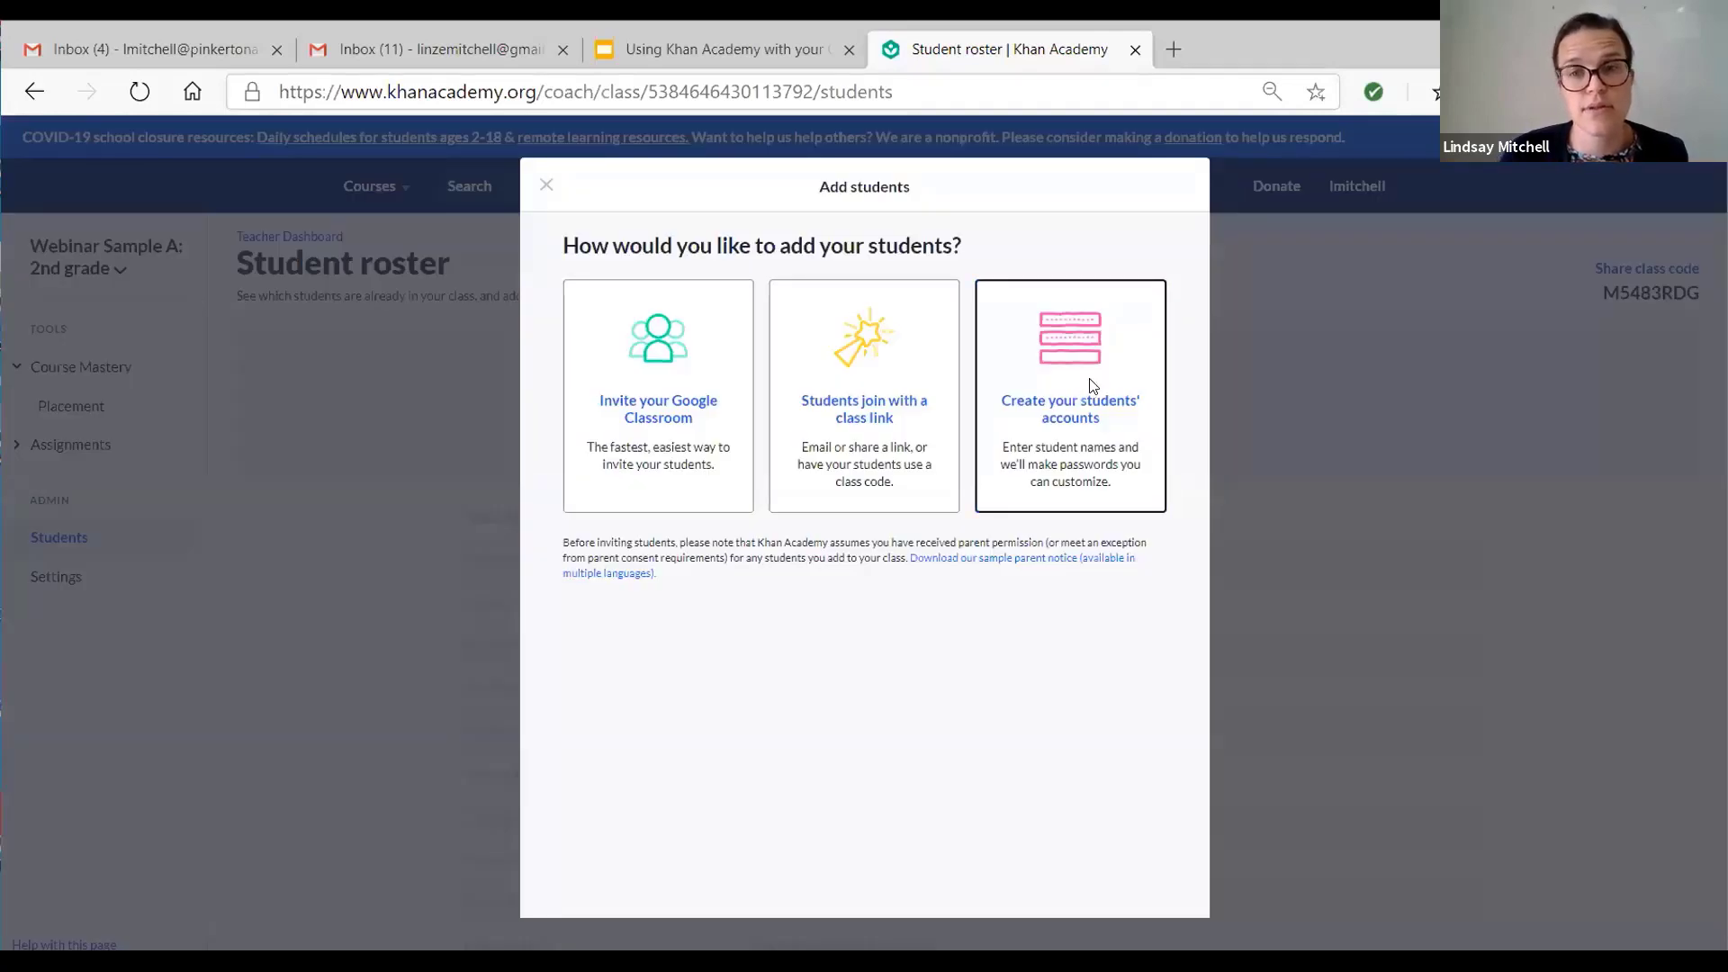
click(1090, 387)
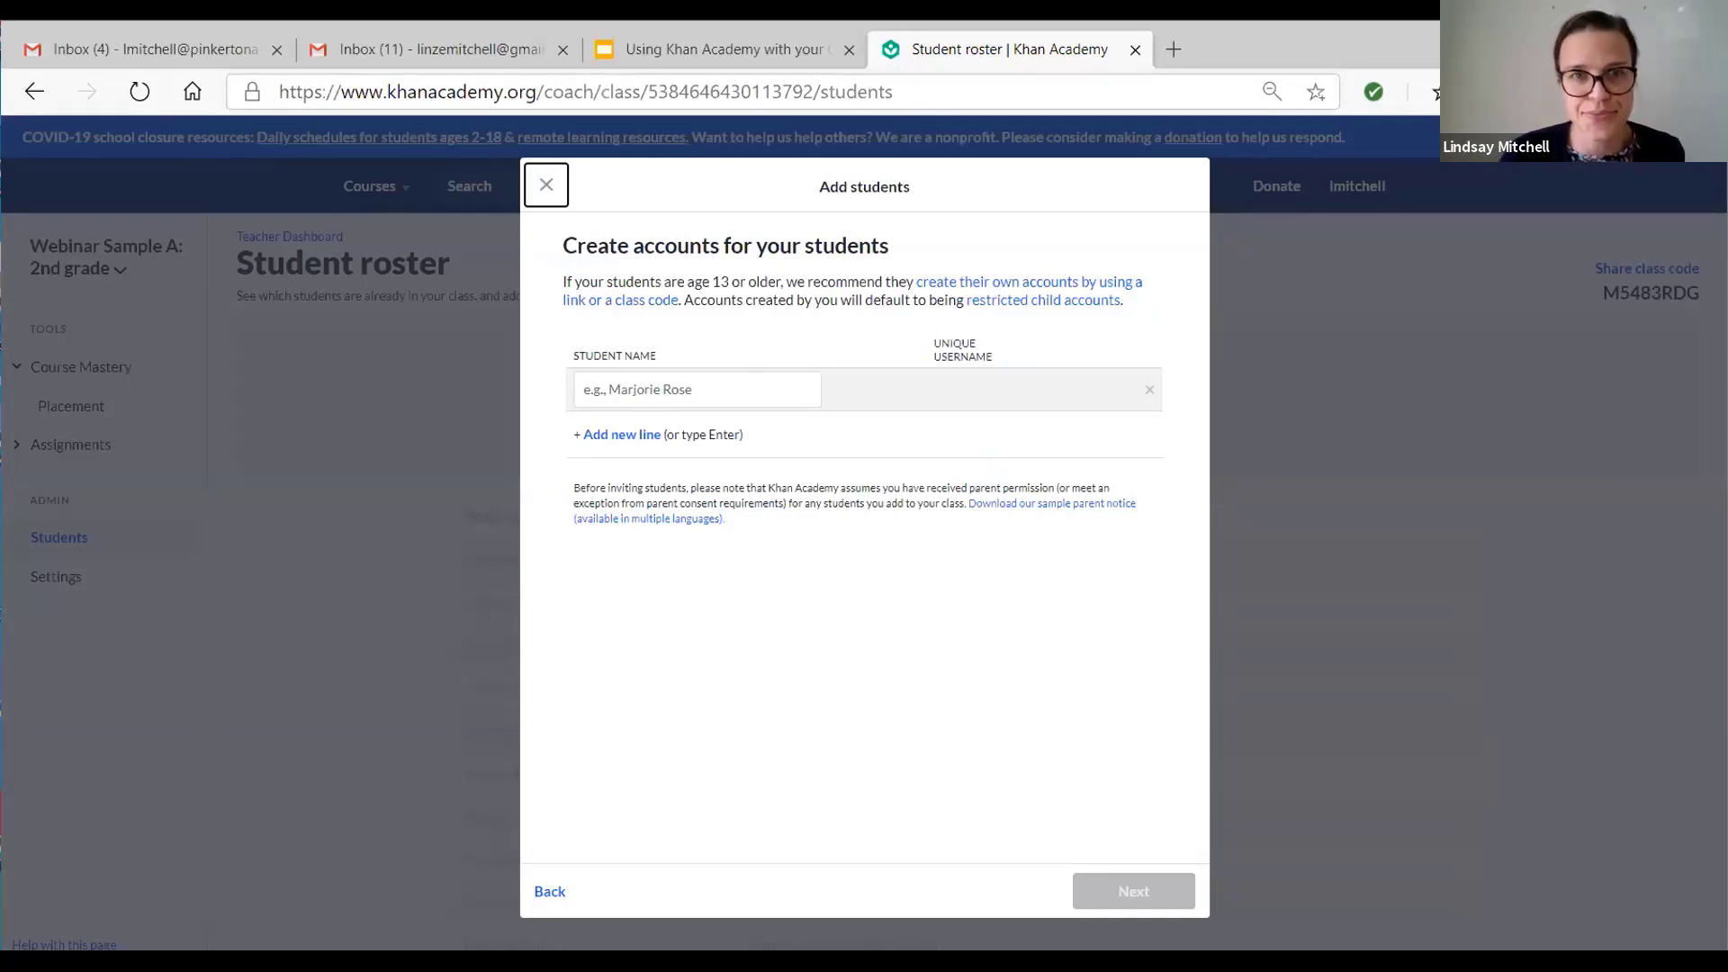
right_click(547, 185)
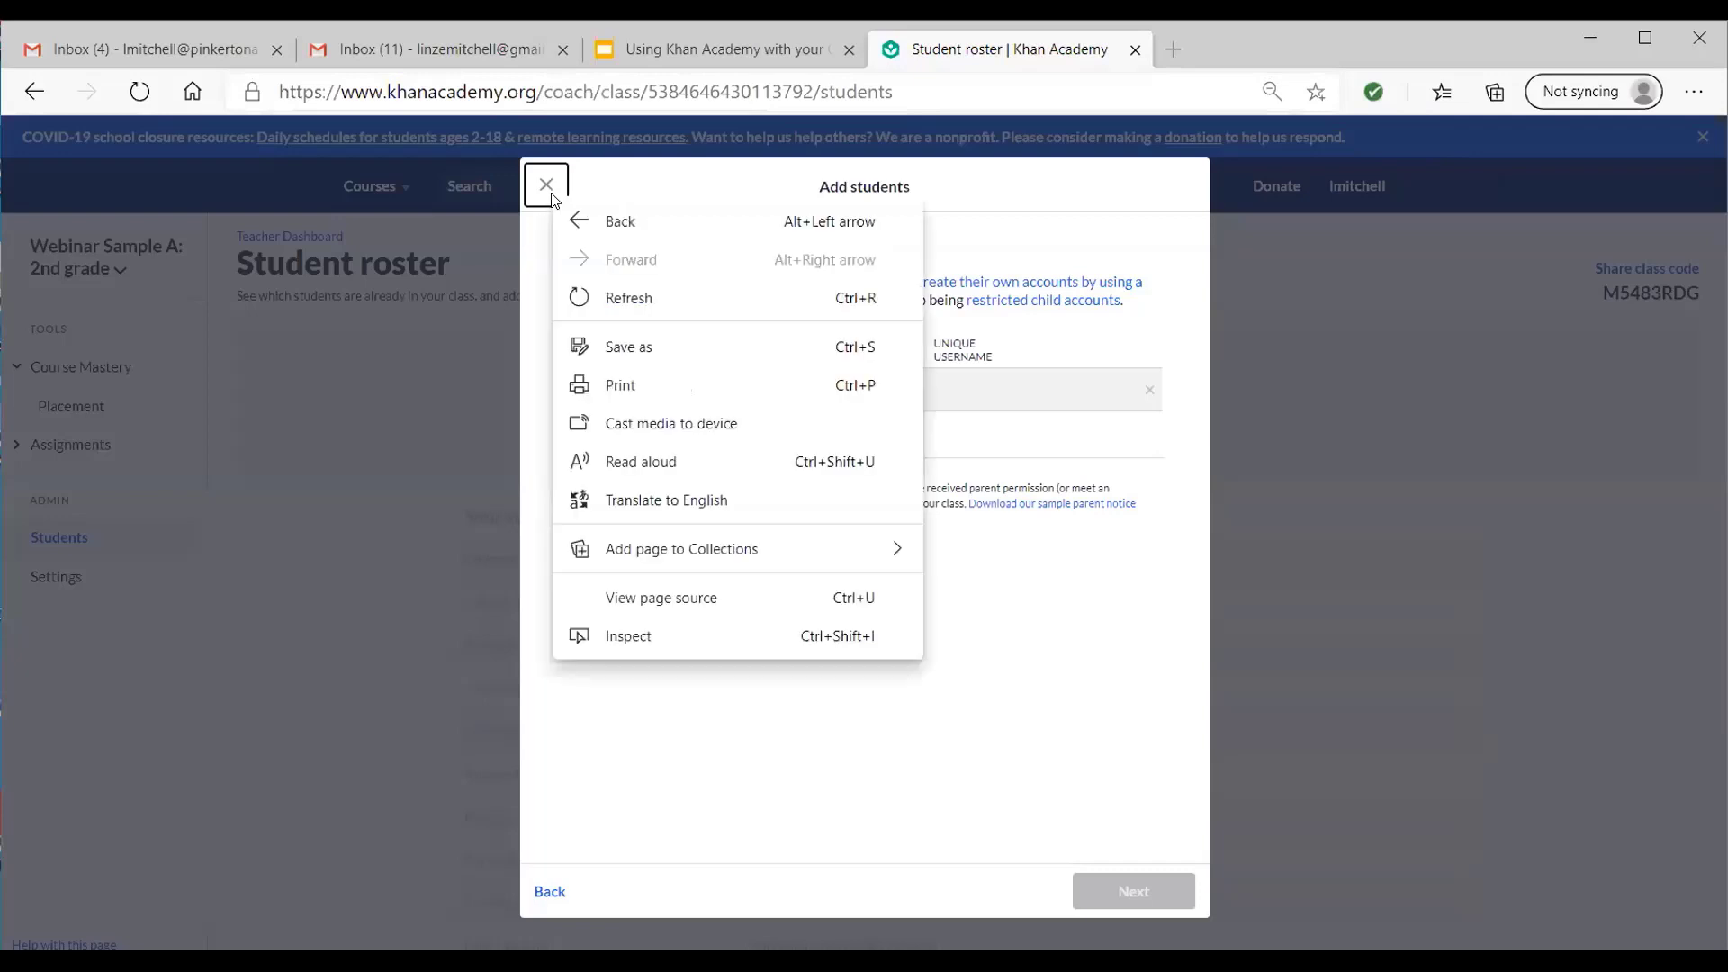
key(Escape)
click(541, 185)
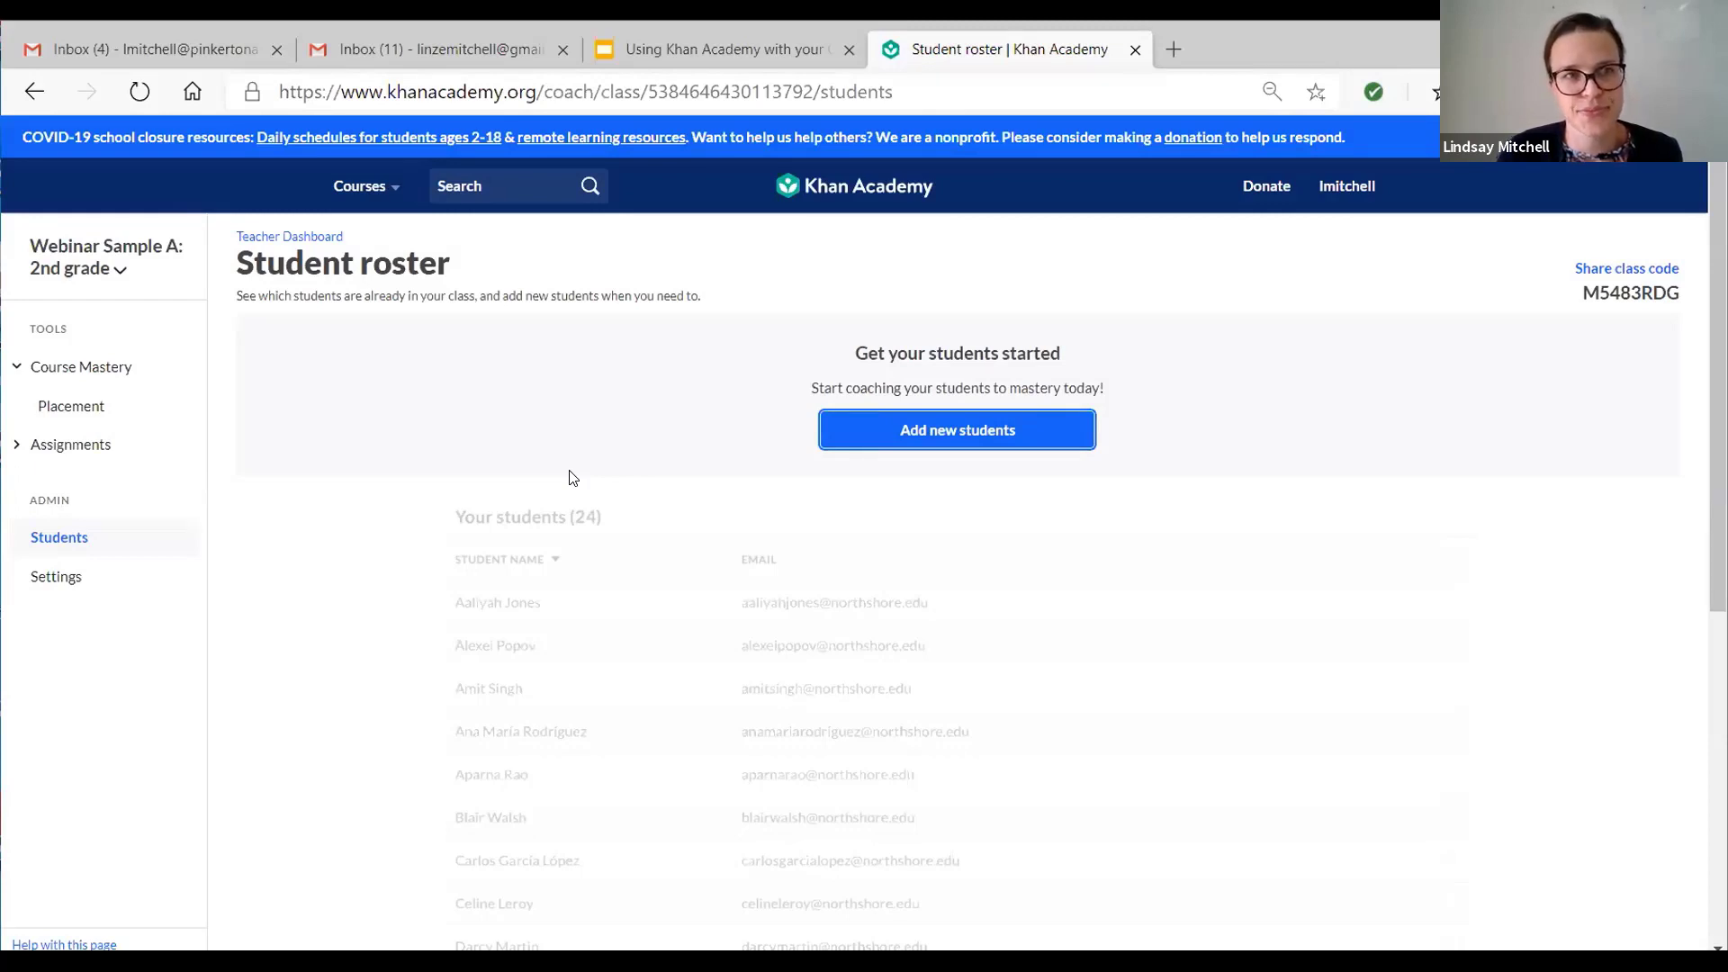
- Open the settings of the Webinar Sample A class
right_click(48, 580)
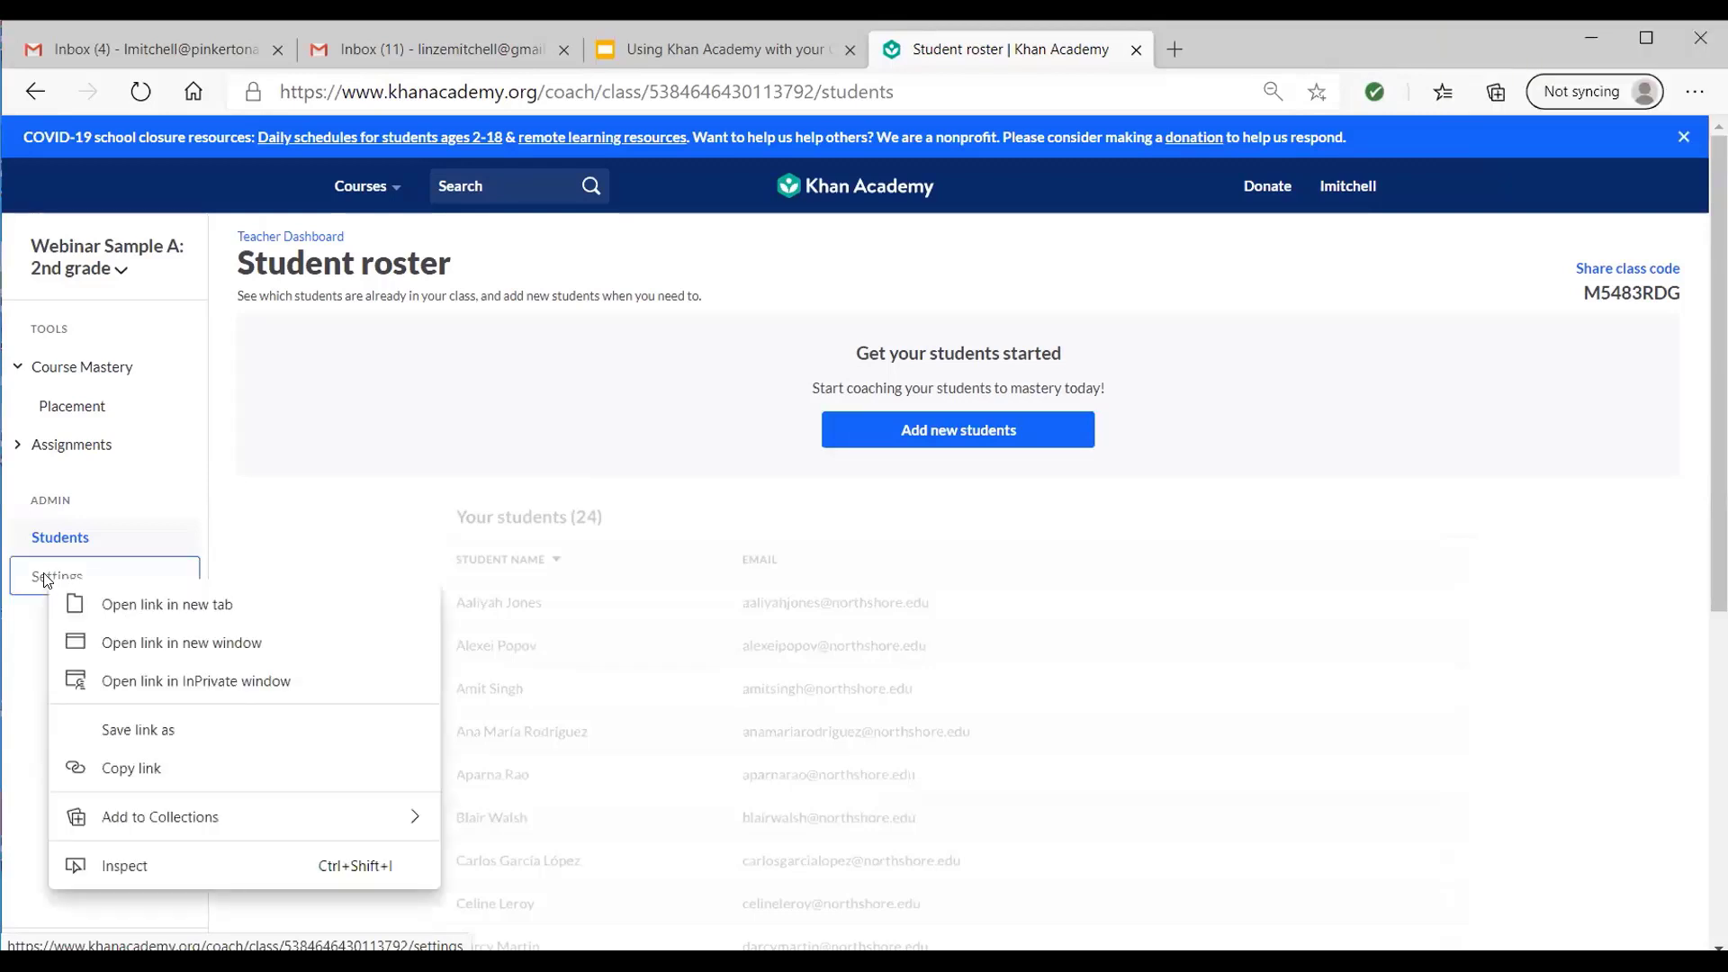
click(70, 585)
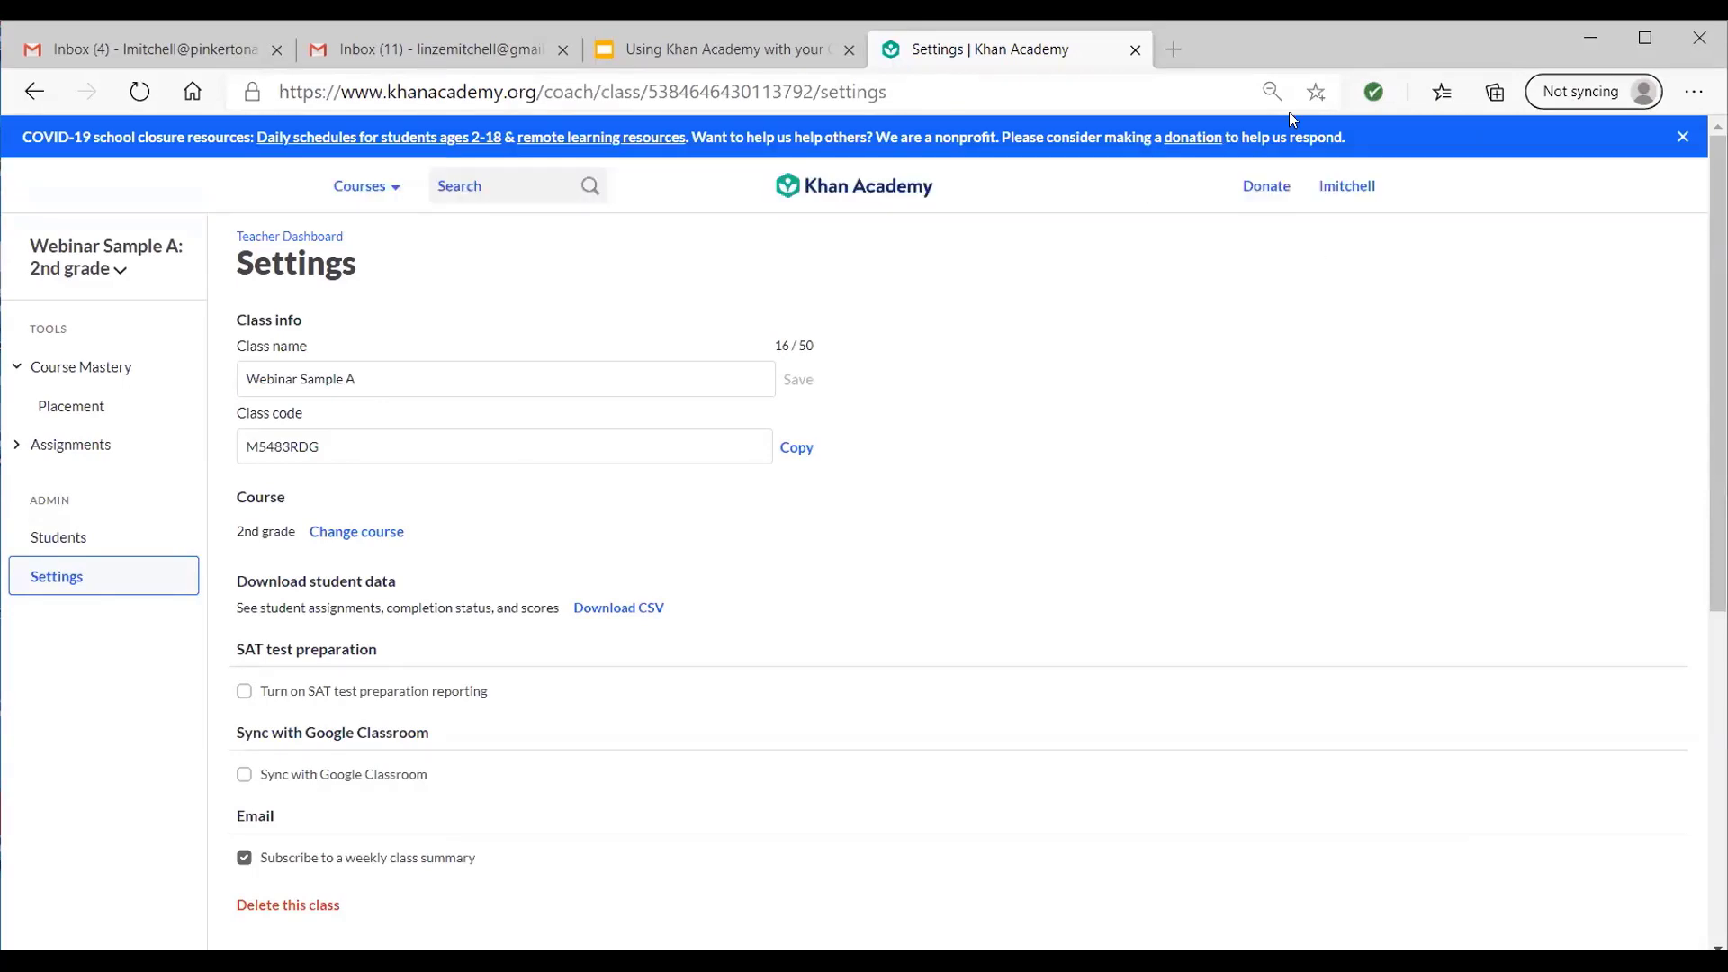
- Return to the teacher dashboard and open the assignable content for the 9th Grade Algebra class
click(1348, 189)
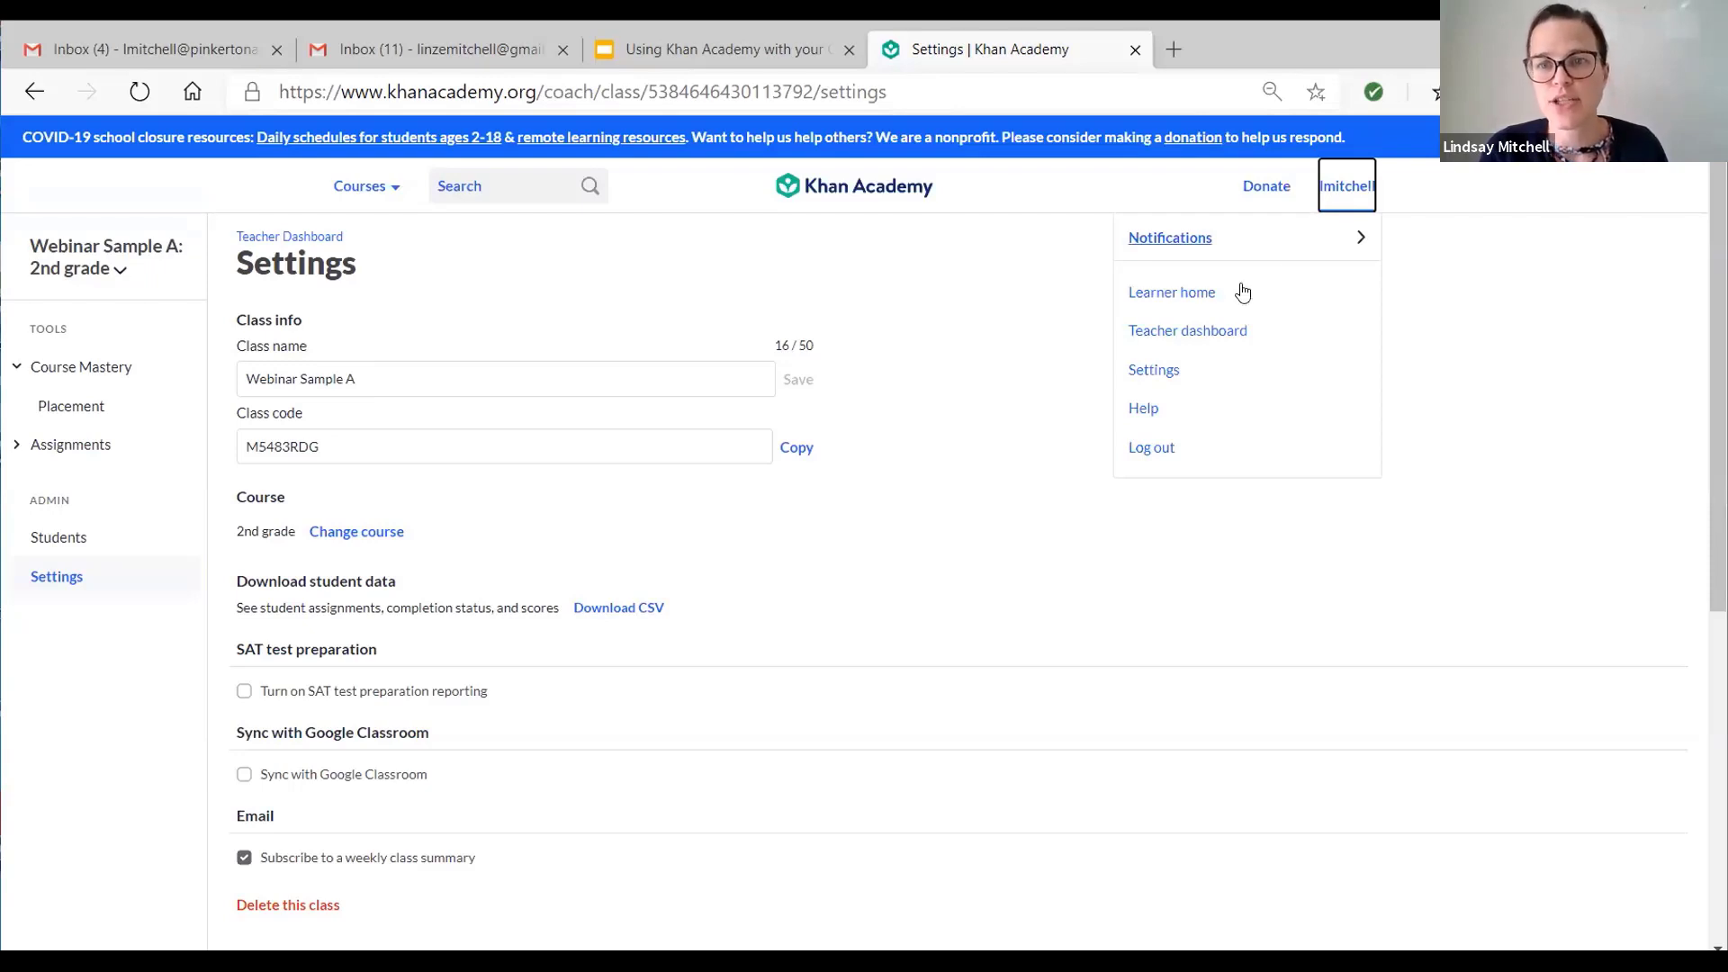
click(1219, 329)
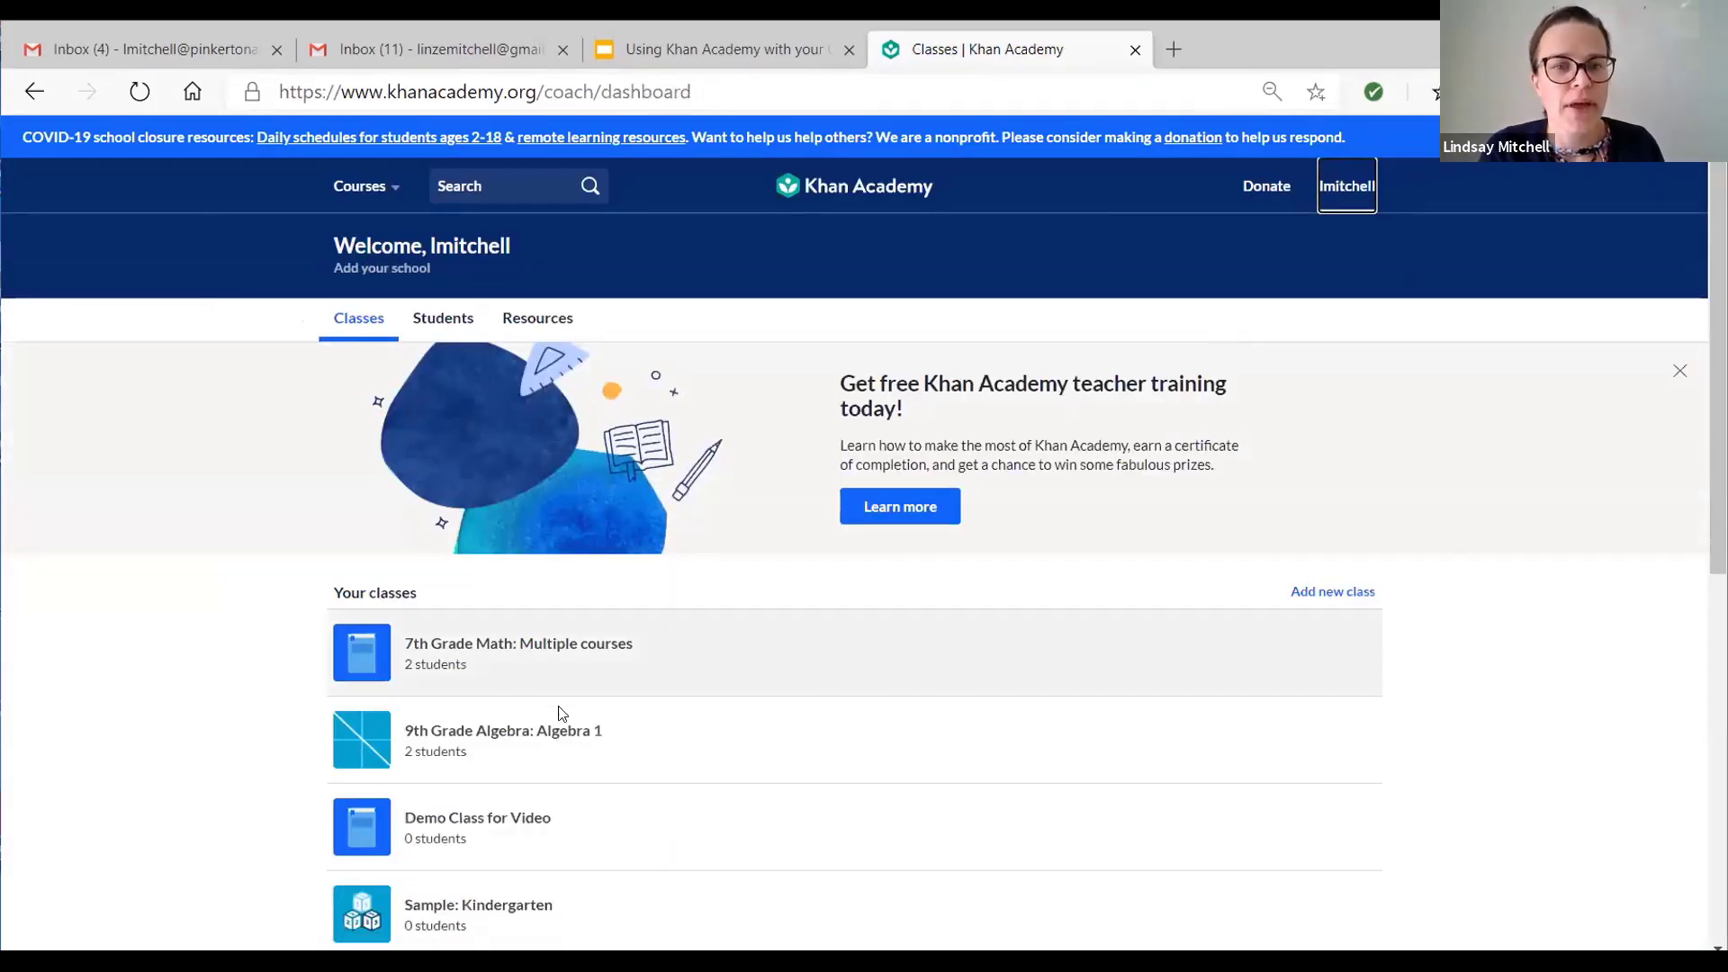
click(551, 741)
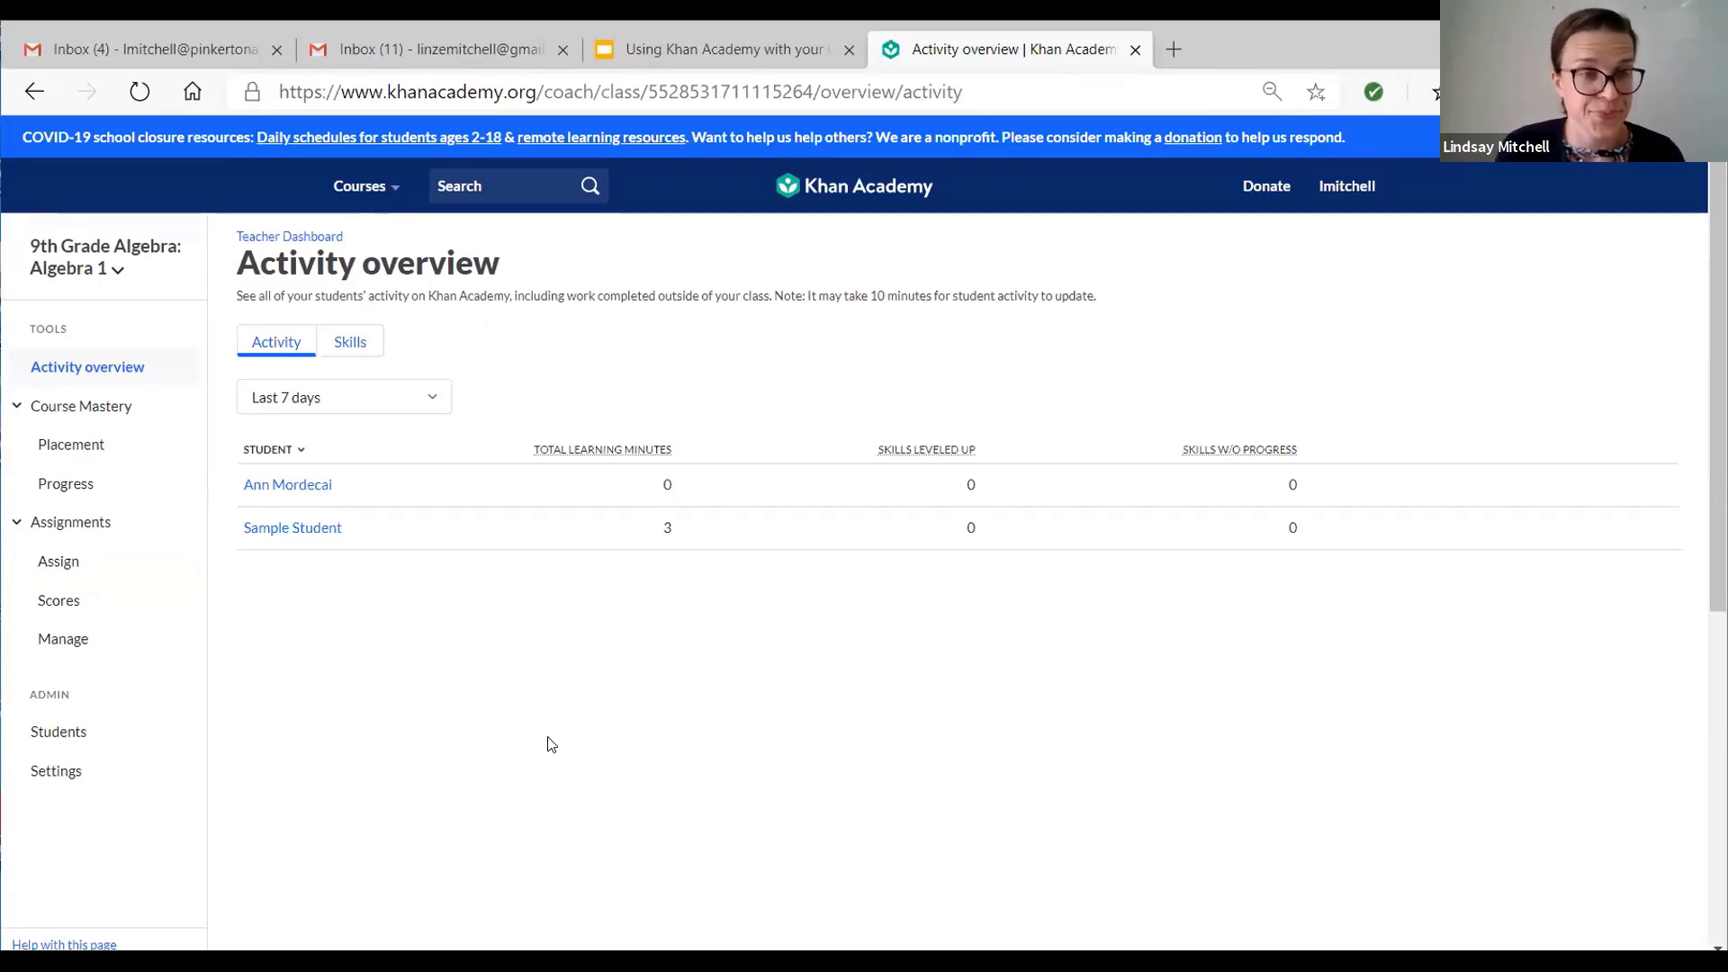
click(56, 564)
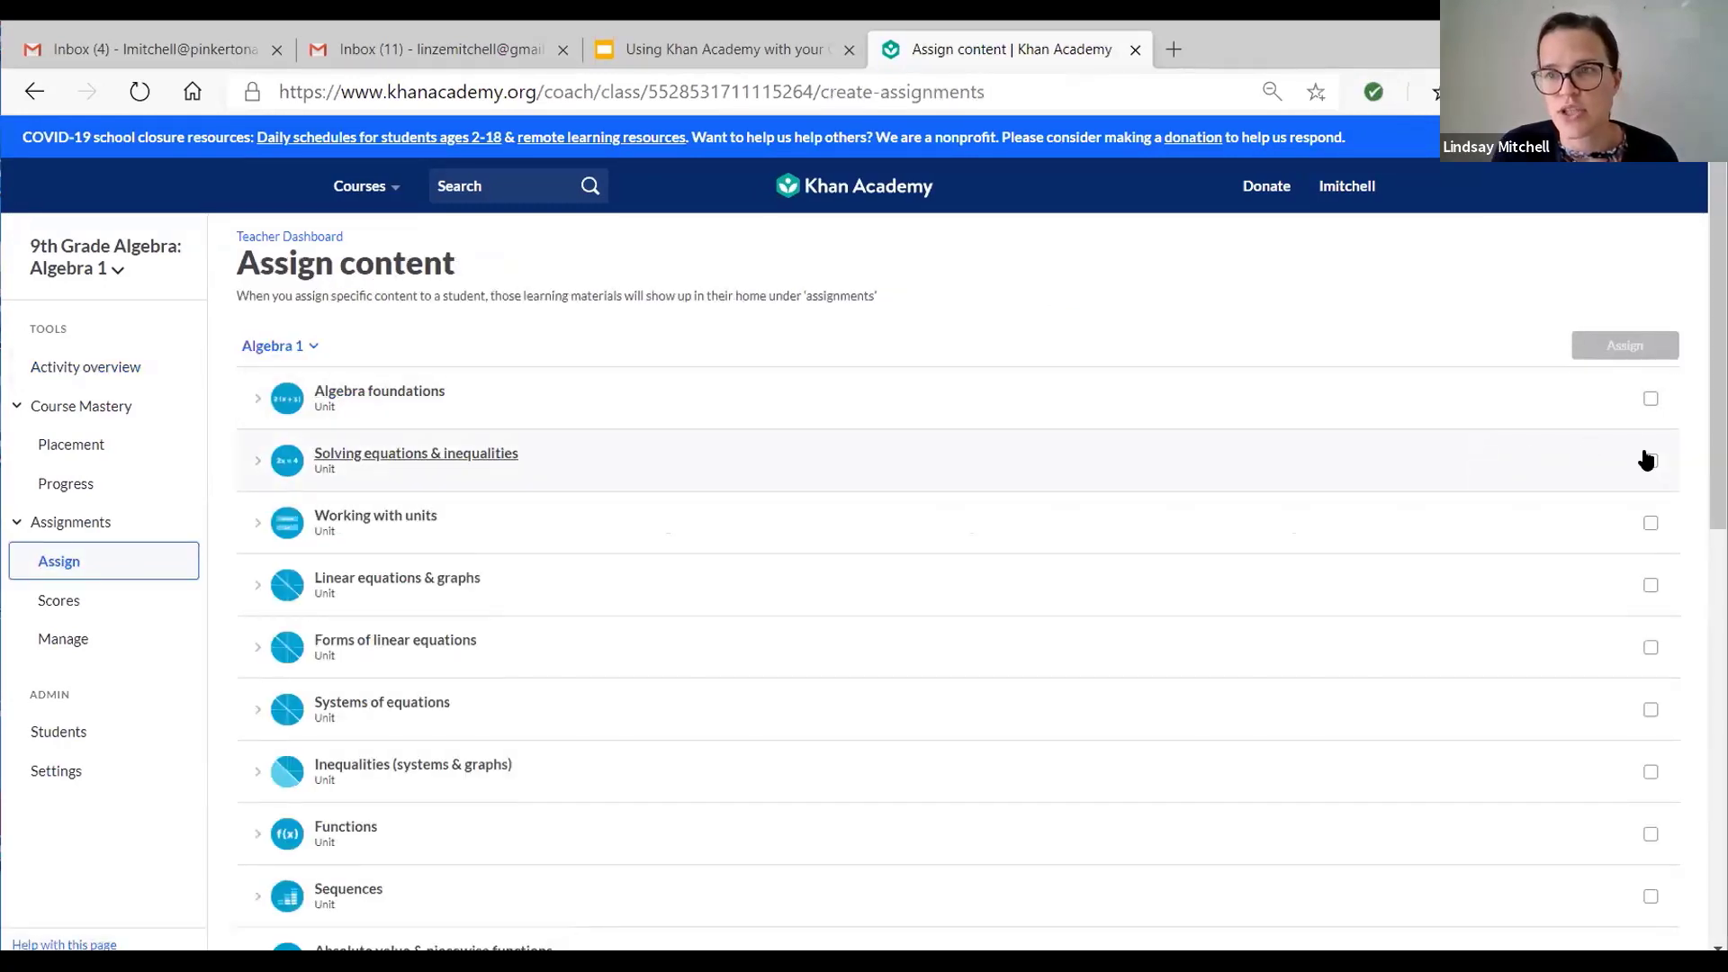
- Select the Solving equations & inequalities unit for assignment and limit the recipients to only the first listed student
click(1650, 461)
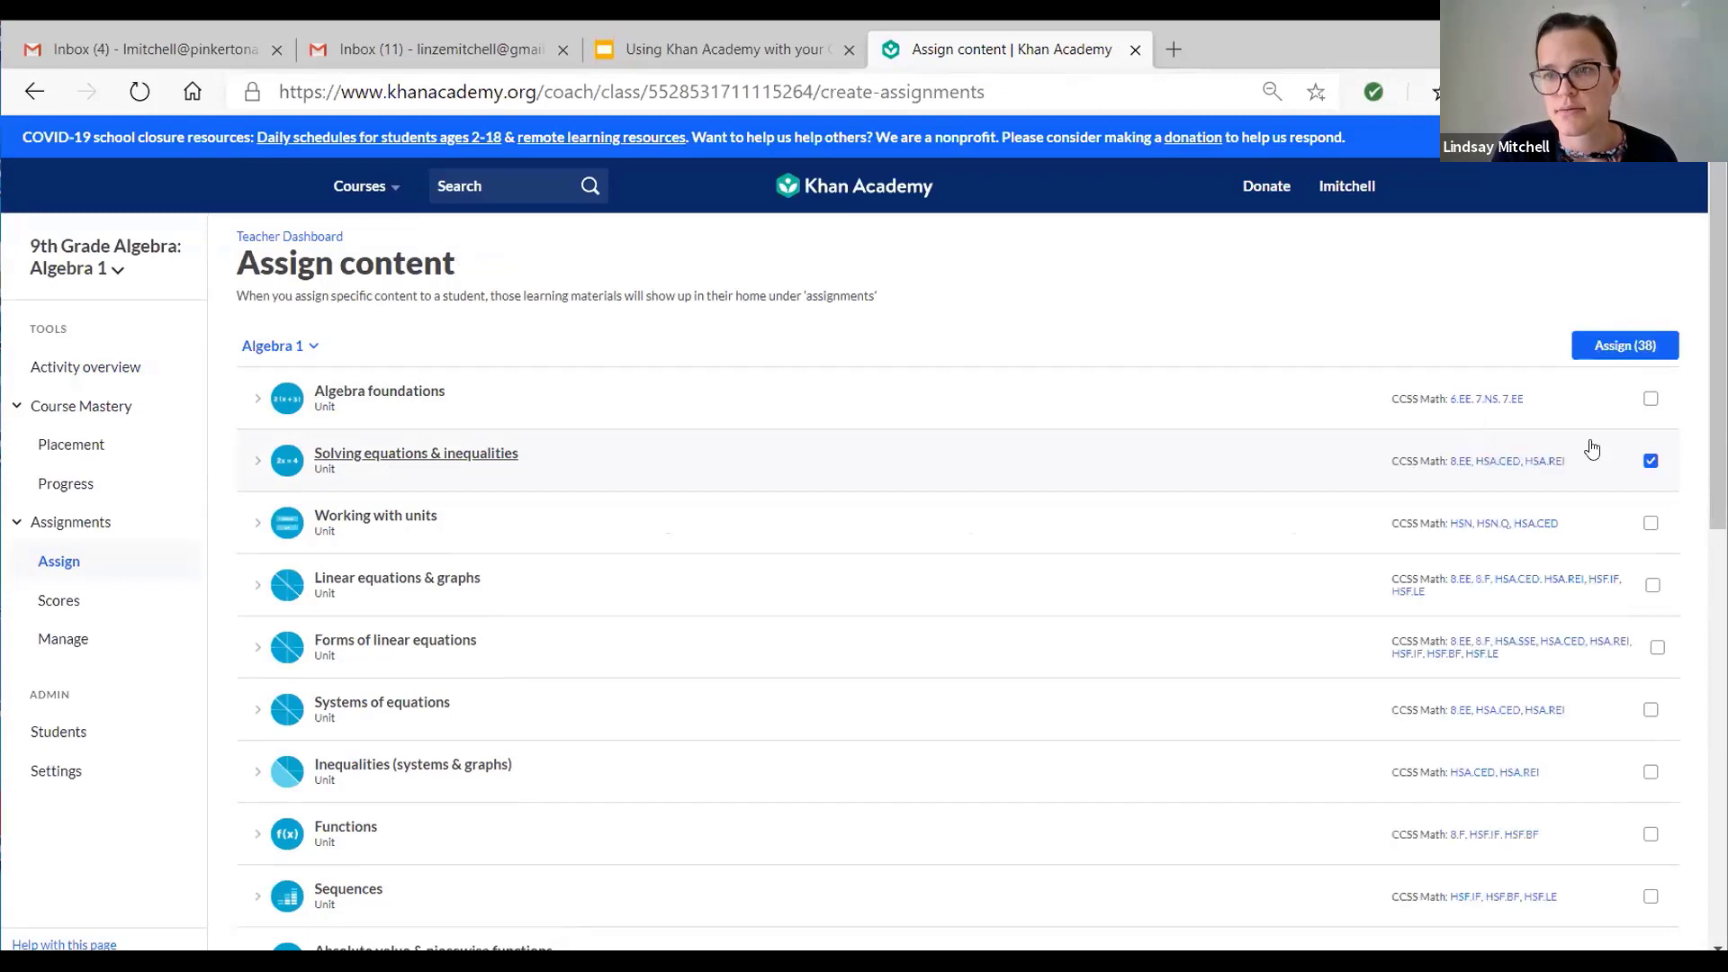
click(1617, 346)
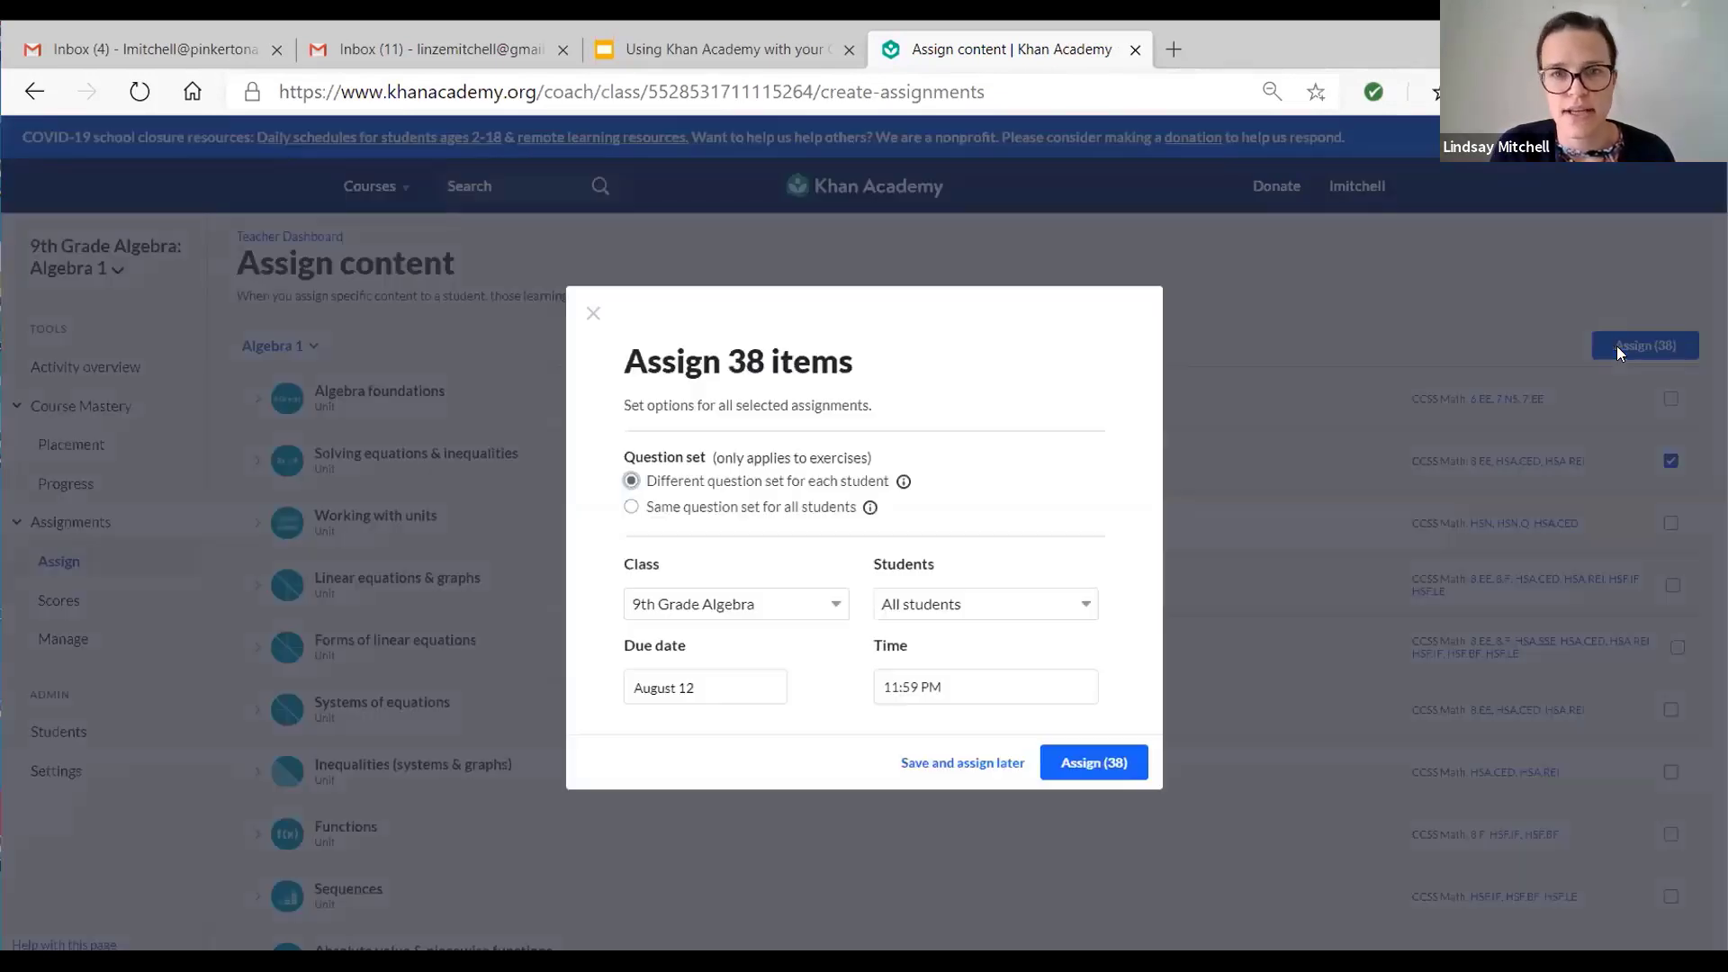
click(1011, 607)
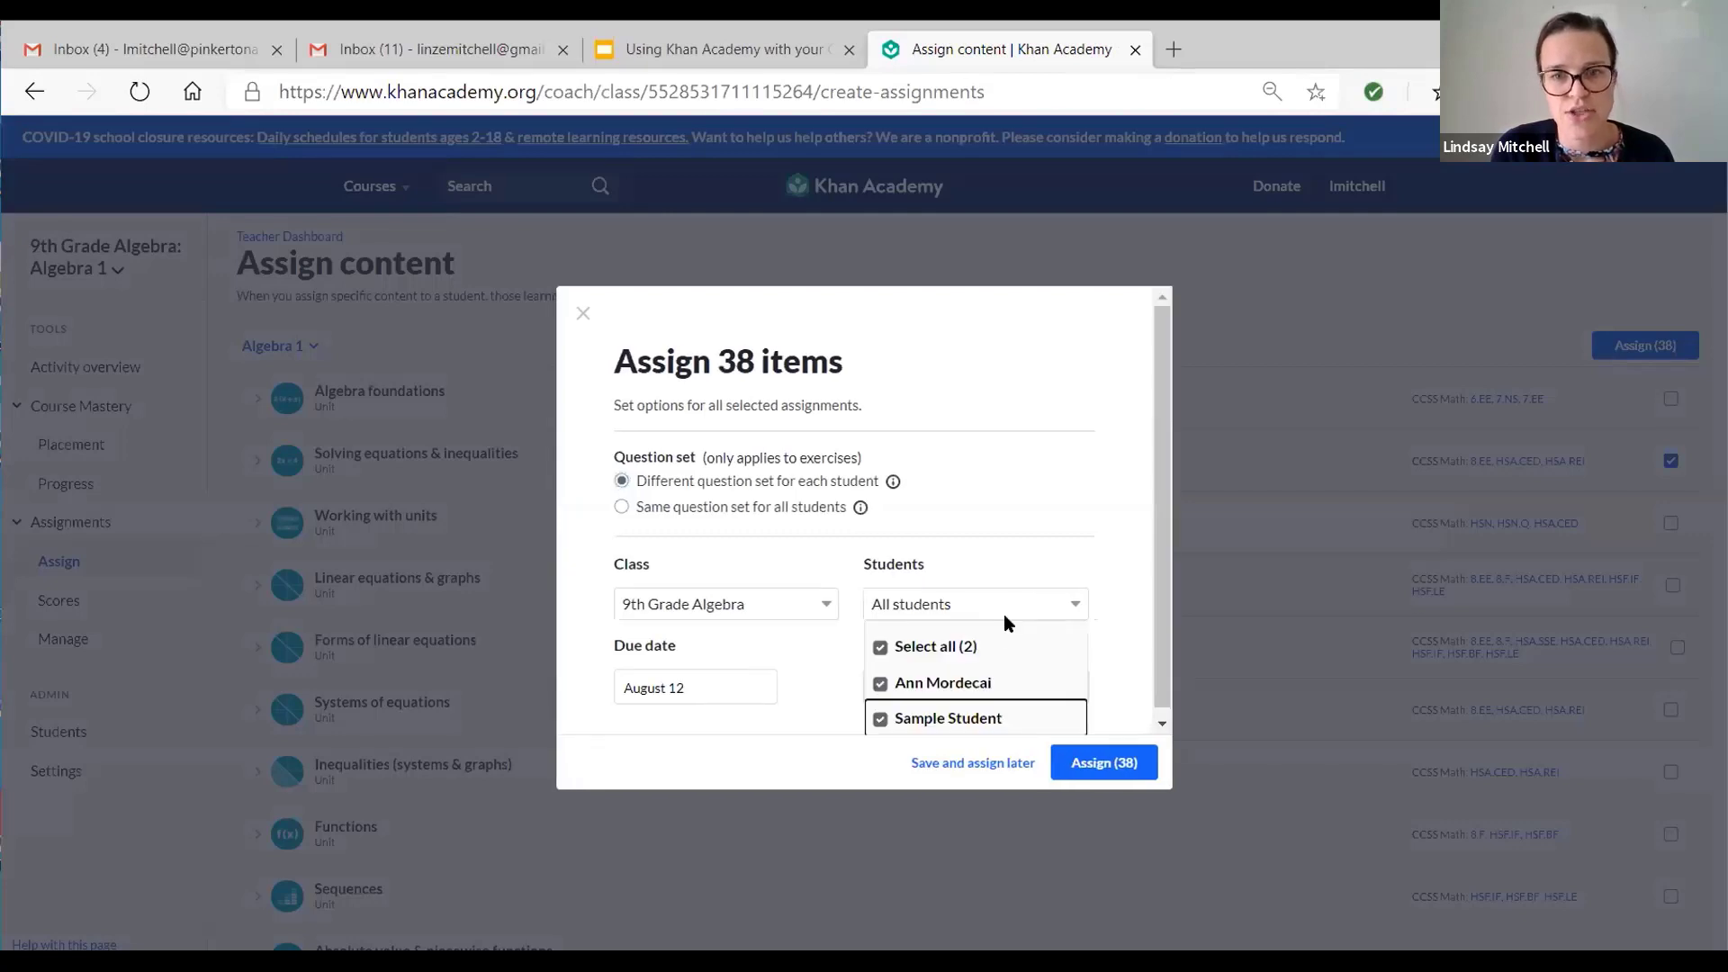
click(879, 650)
click(879, 686)
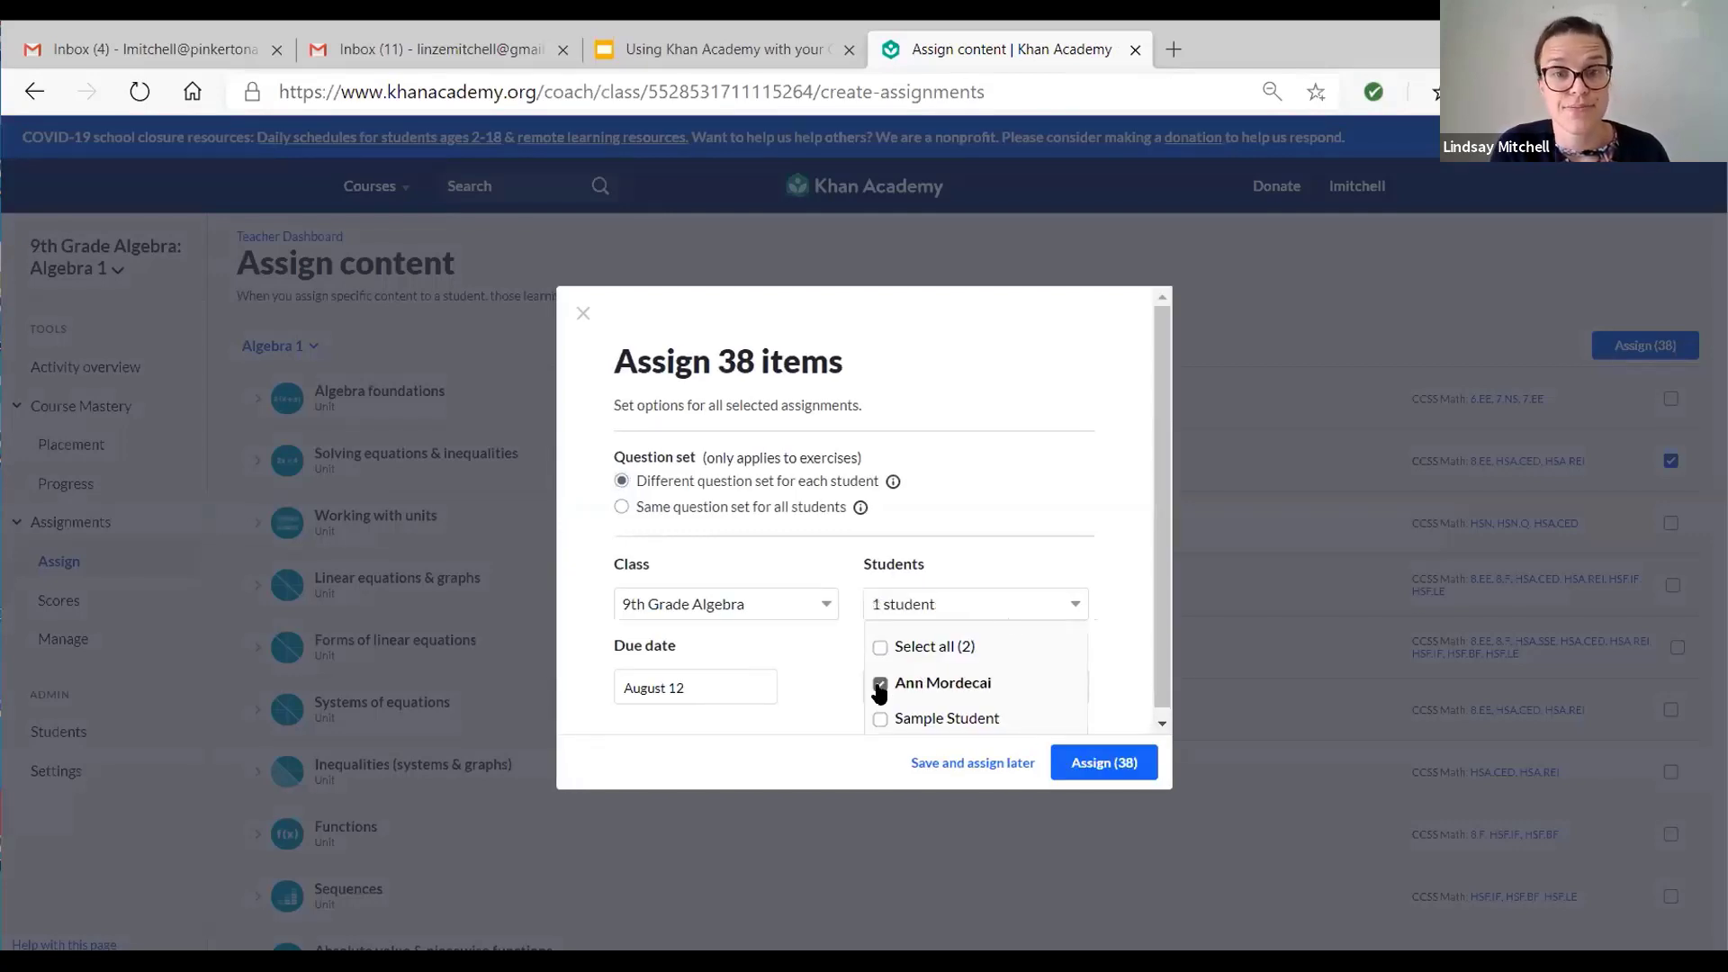
- Set the due date to August 19 and assign the selected unit's items
click(712, 690)
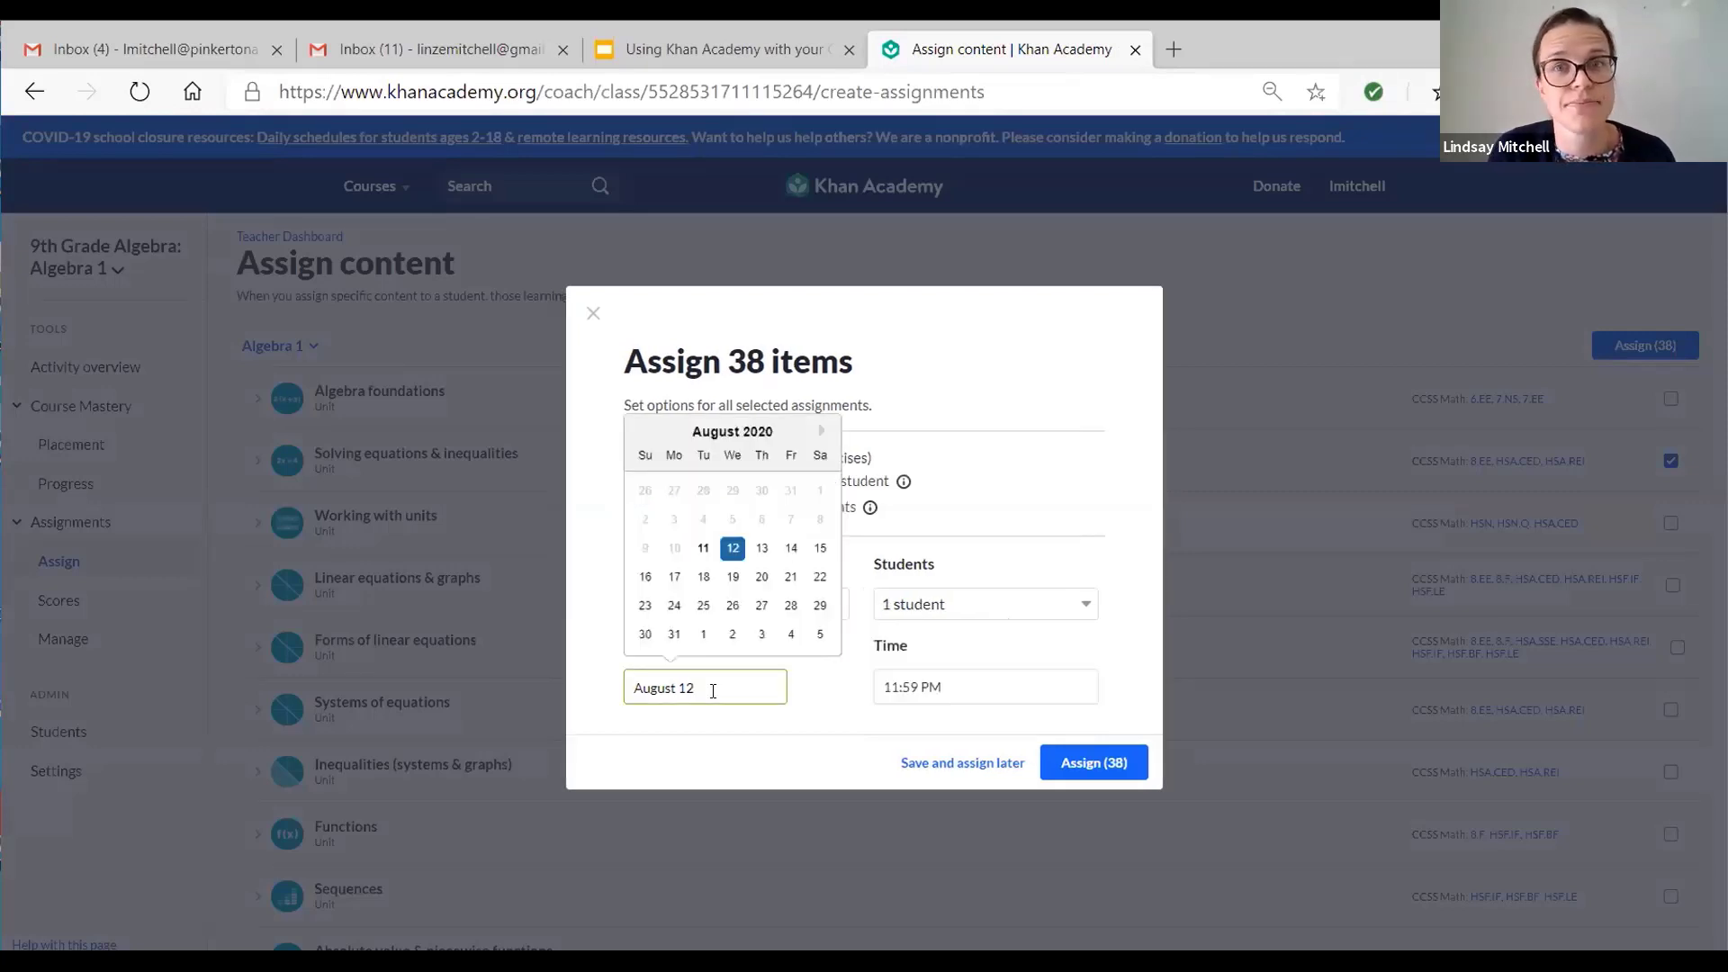
click(733, 578)
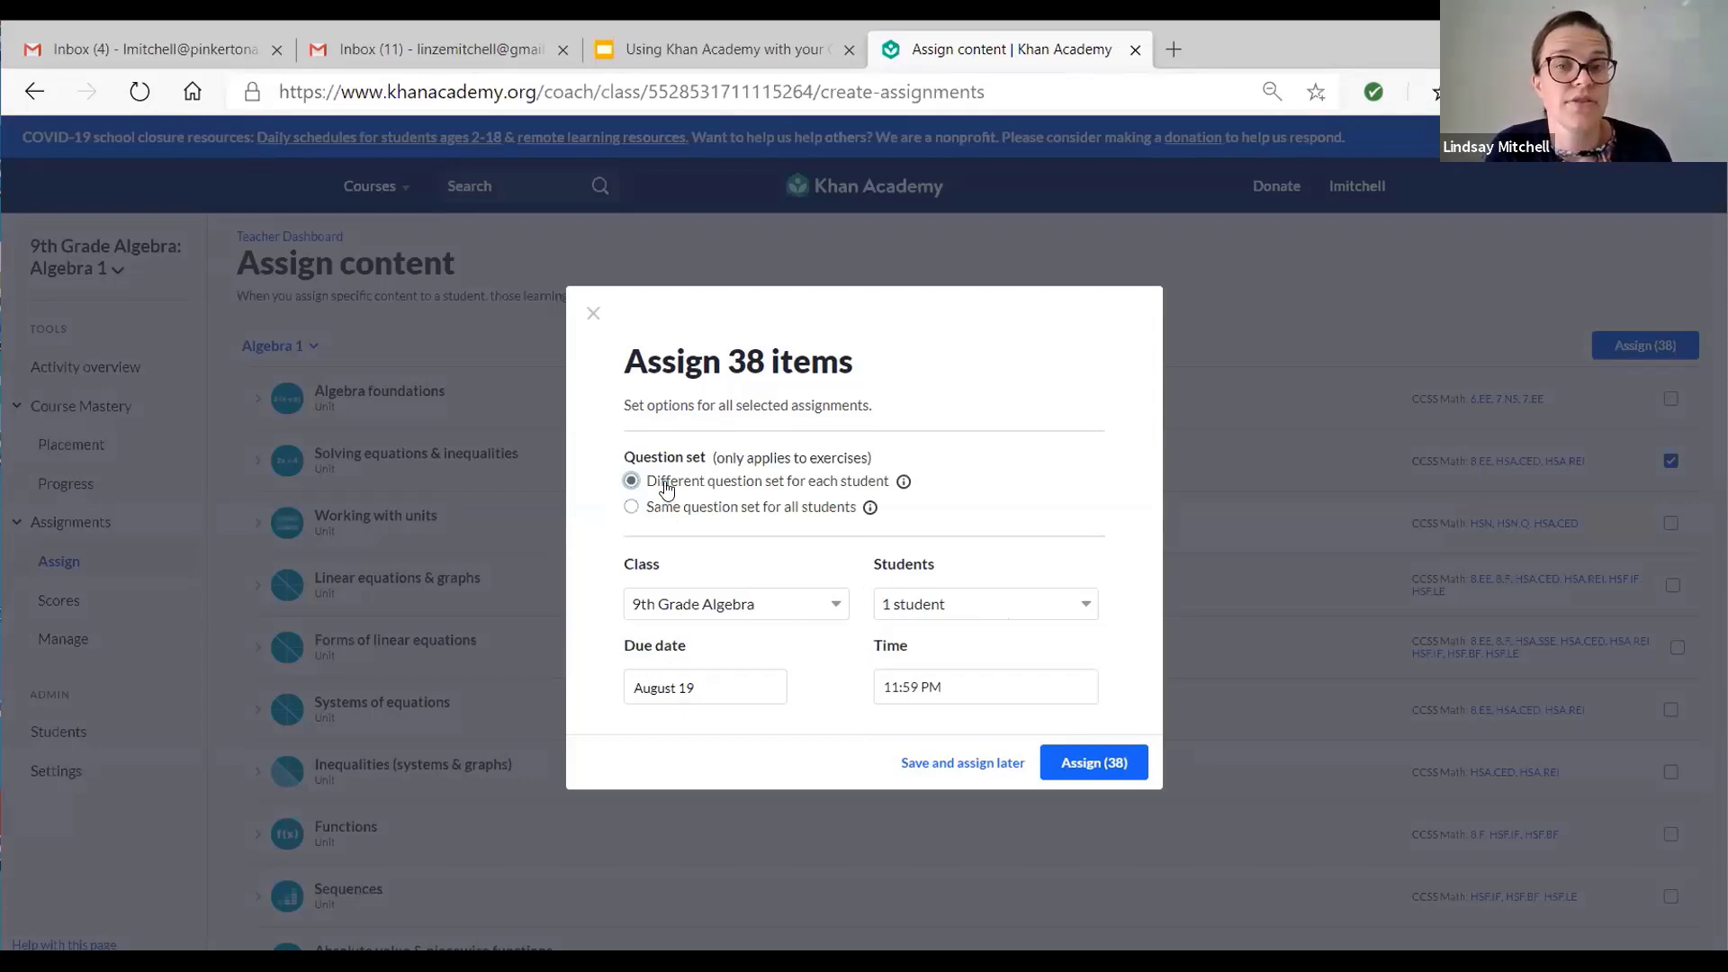
click(1090, 765)
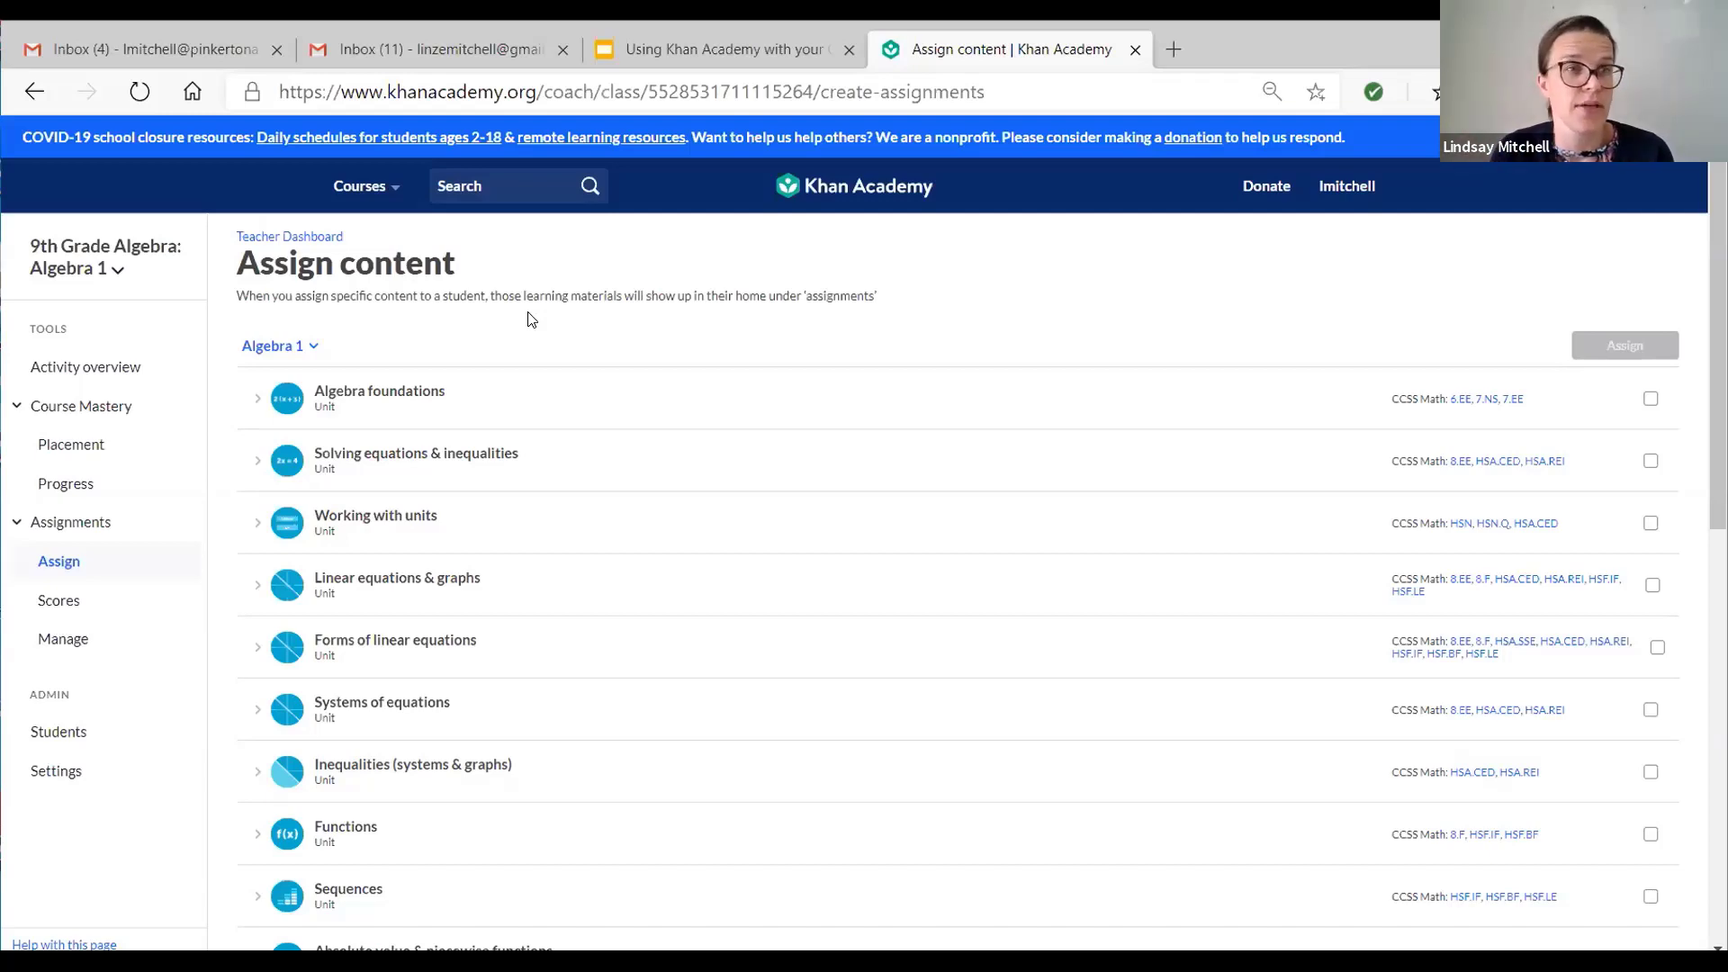
- Open the Algebra 2 course, decline the Course Challenge, and look through the Polynomial arithmetic unit's lessons, practice exercises and quizzes
click(367, 189)
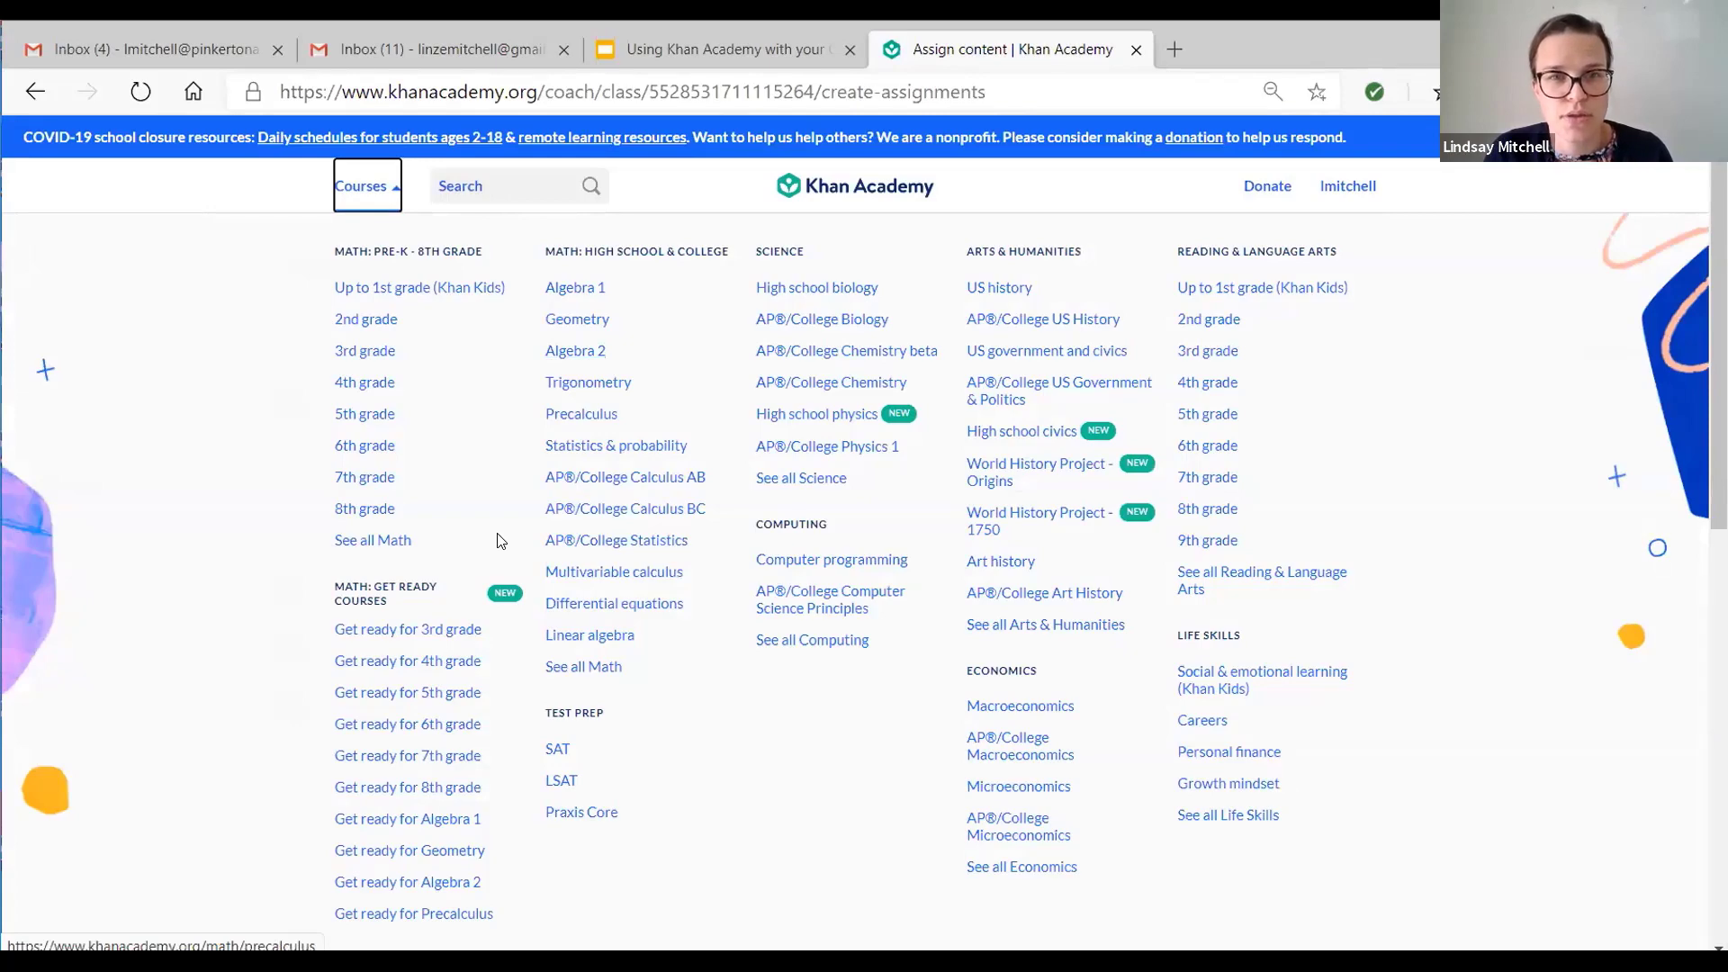
click(589, 359)
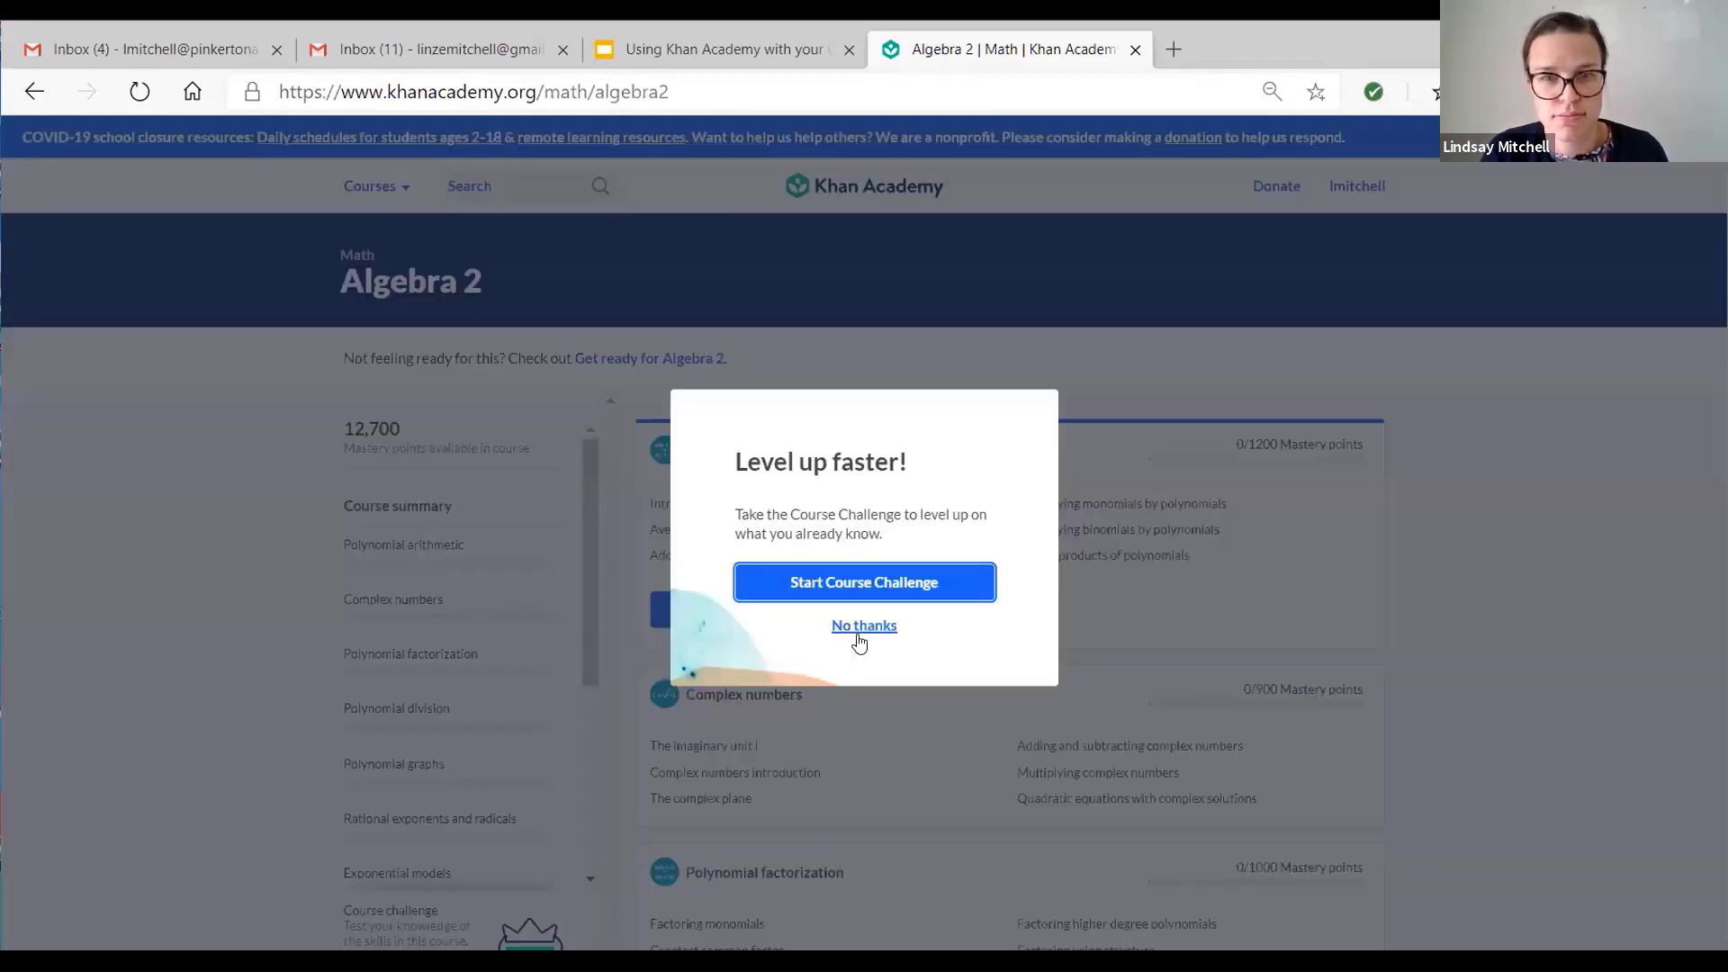
click(859, 635)
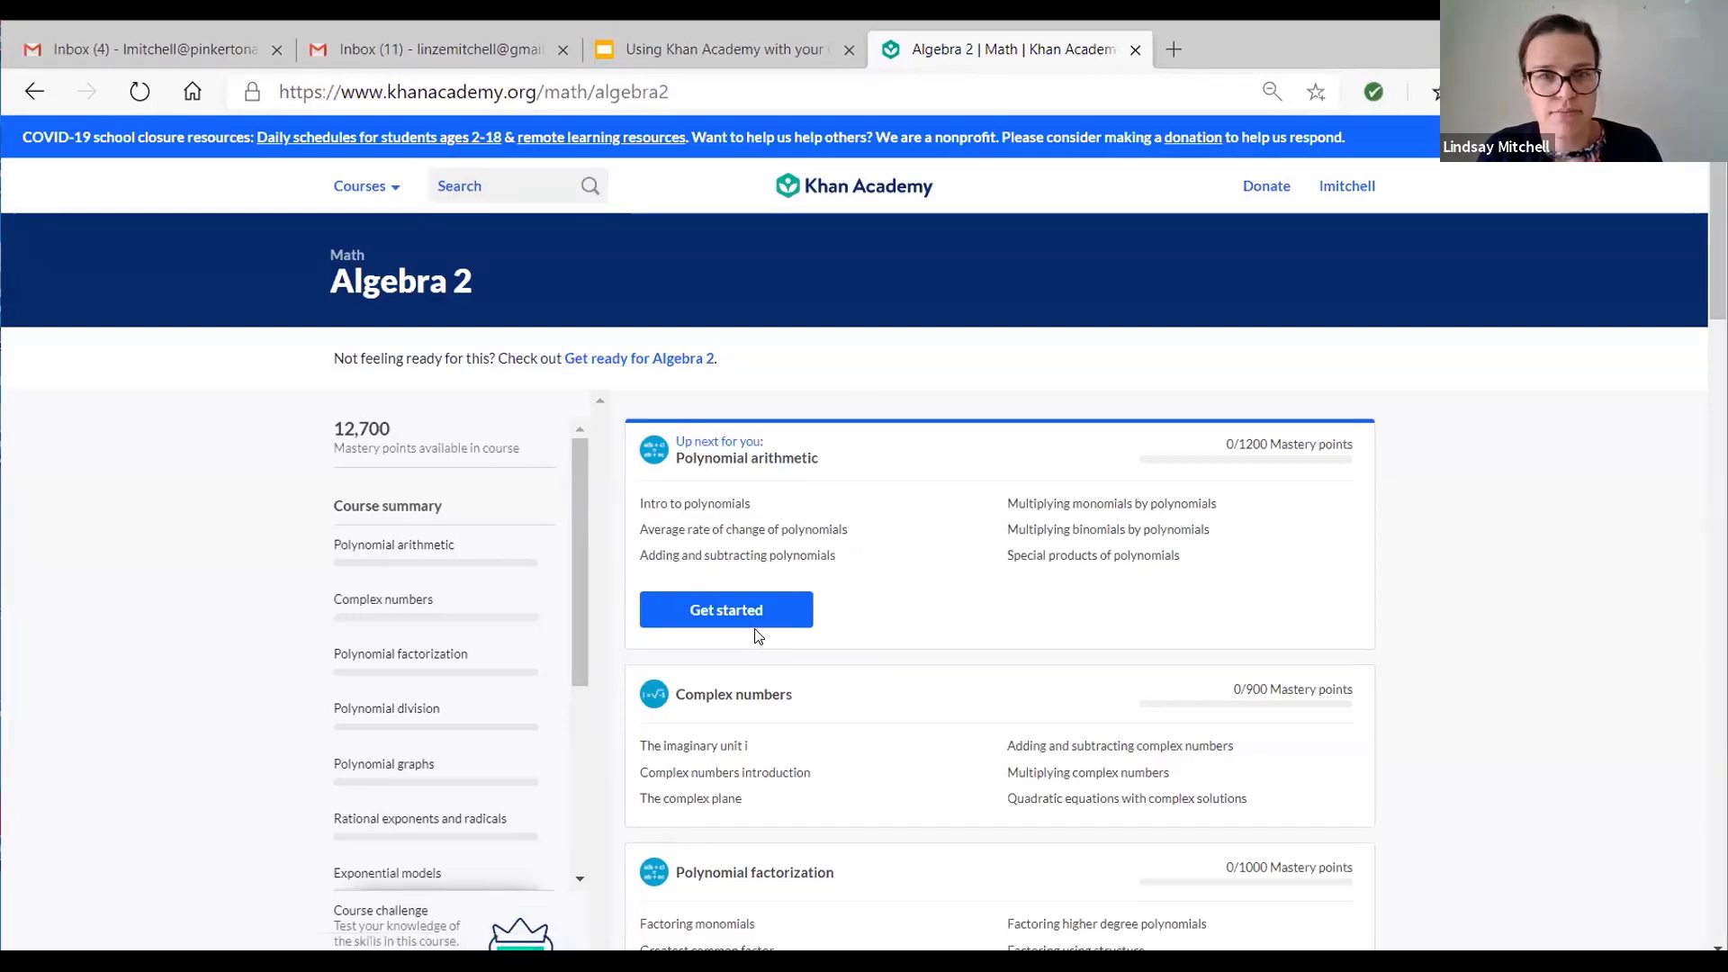
click(765, 607)
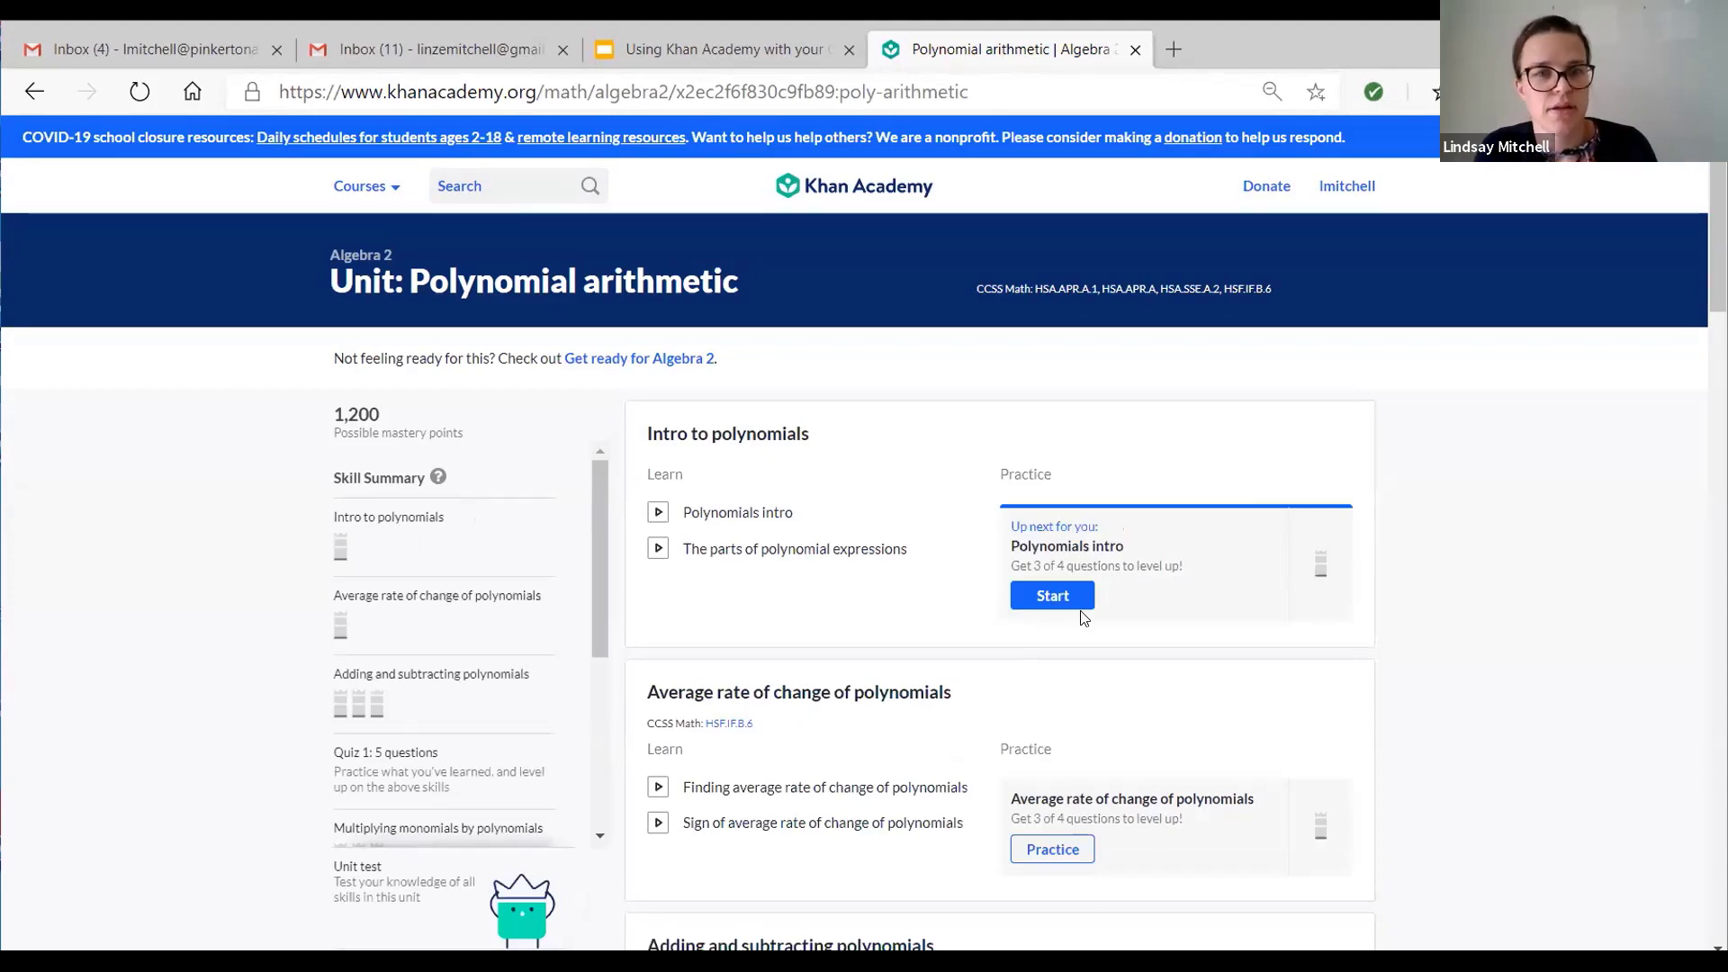
scroll(1083, 621, down, 5)
scroll(1082, 610, down, 8)
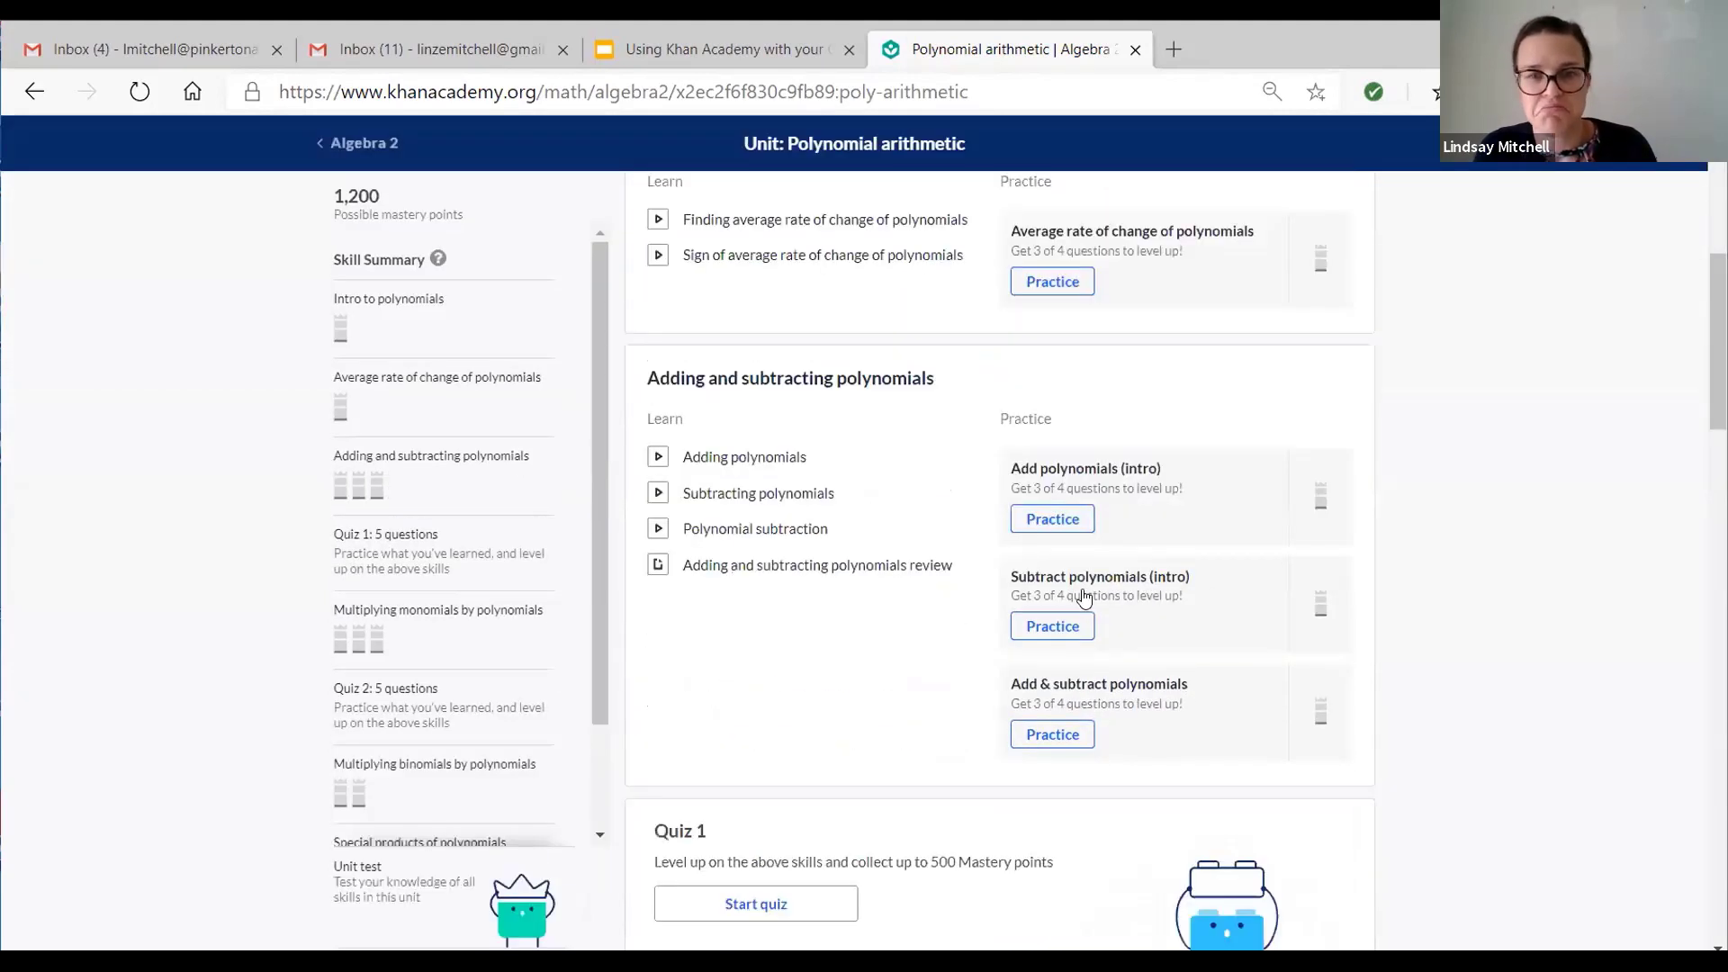
scroll(1086, 597, up, 13)
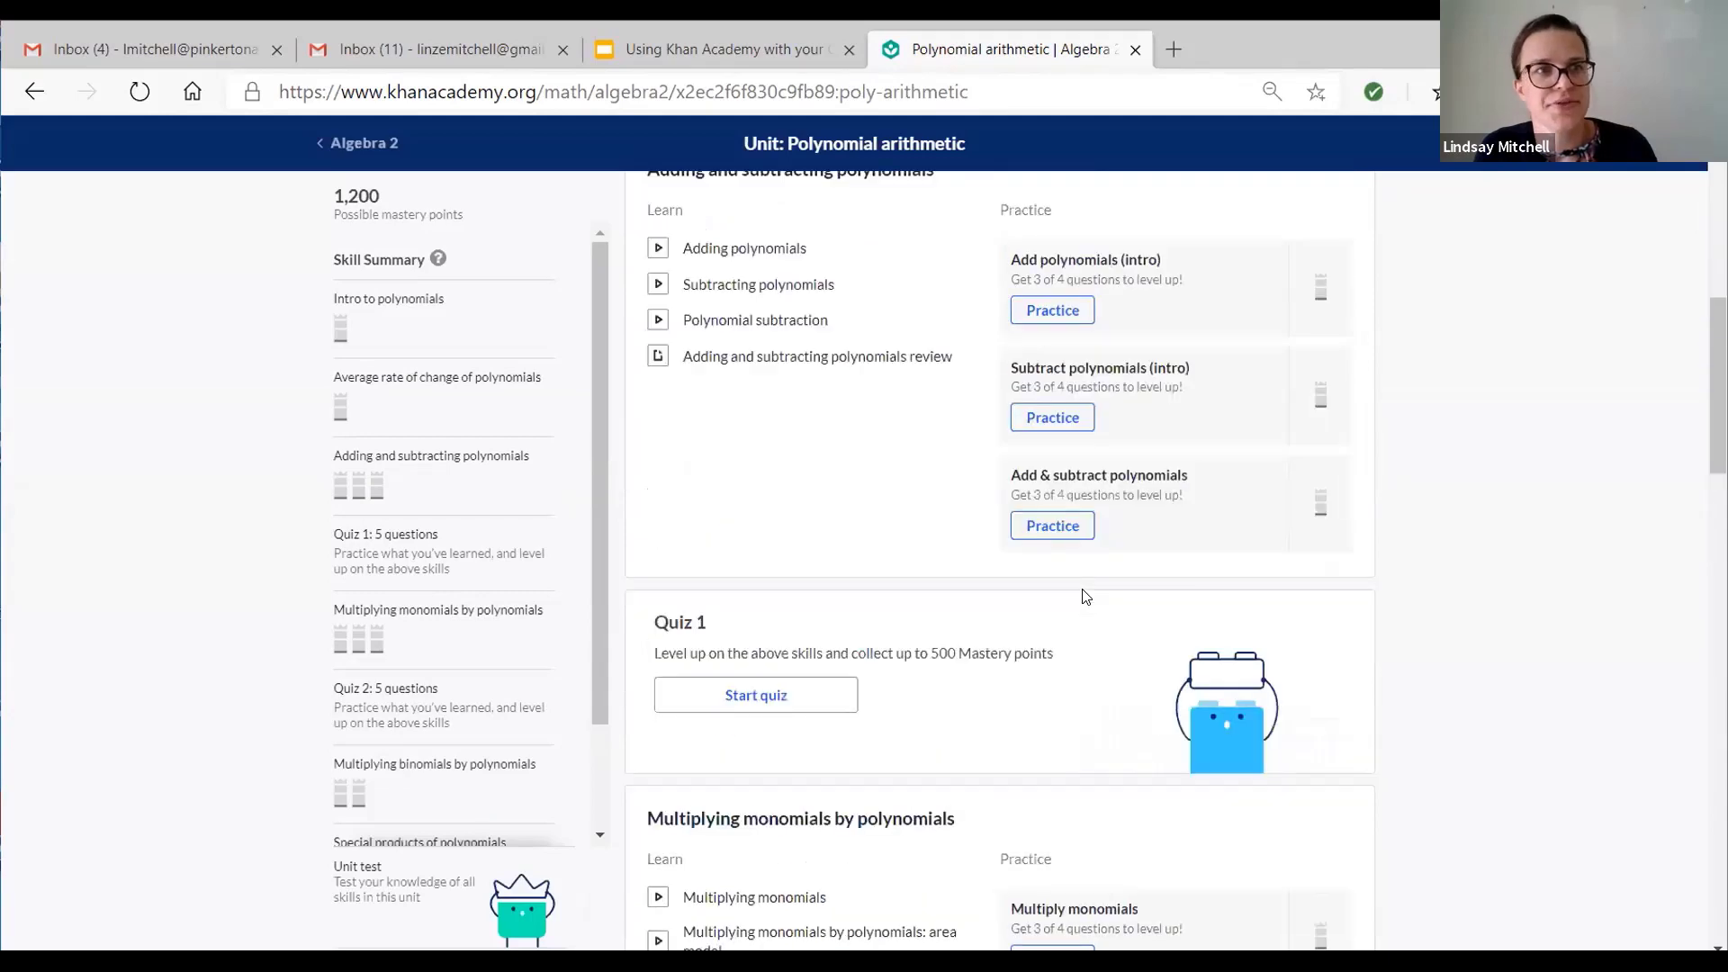
scroll(1086, 590, up, 1)
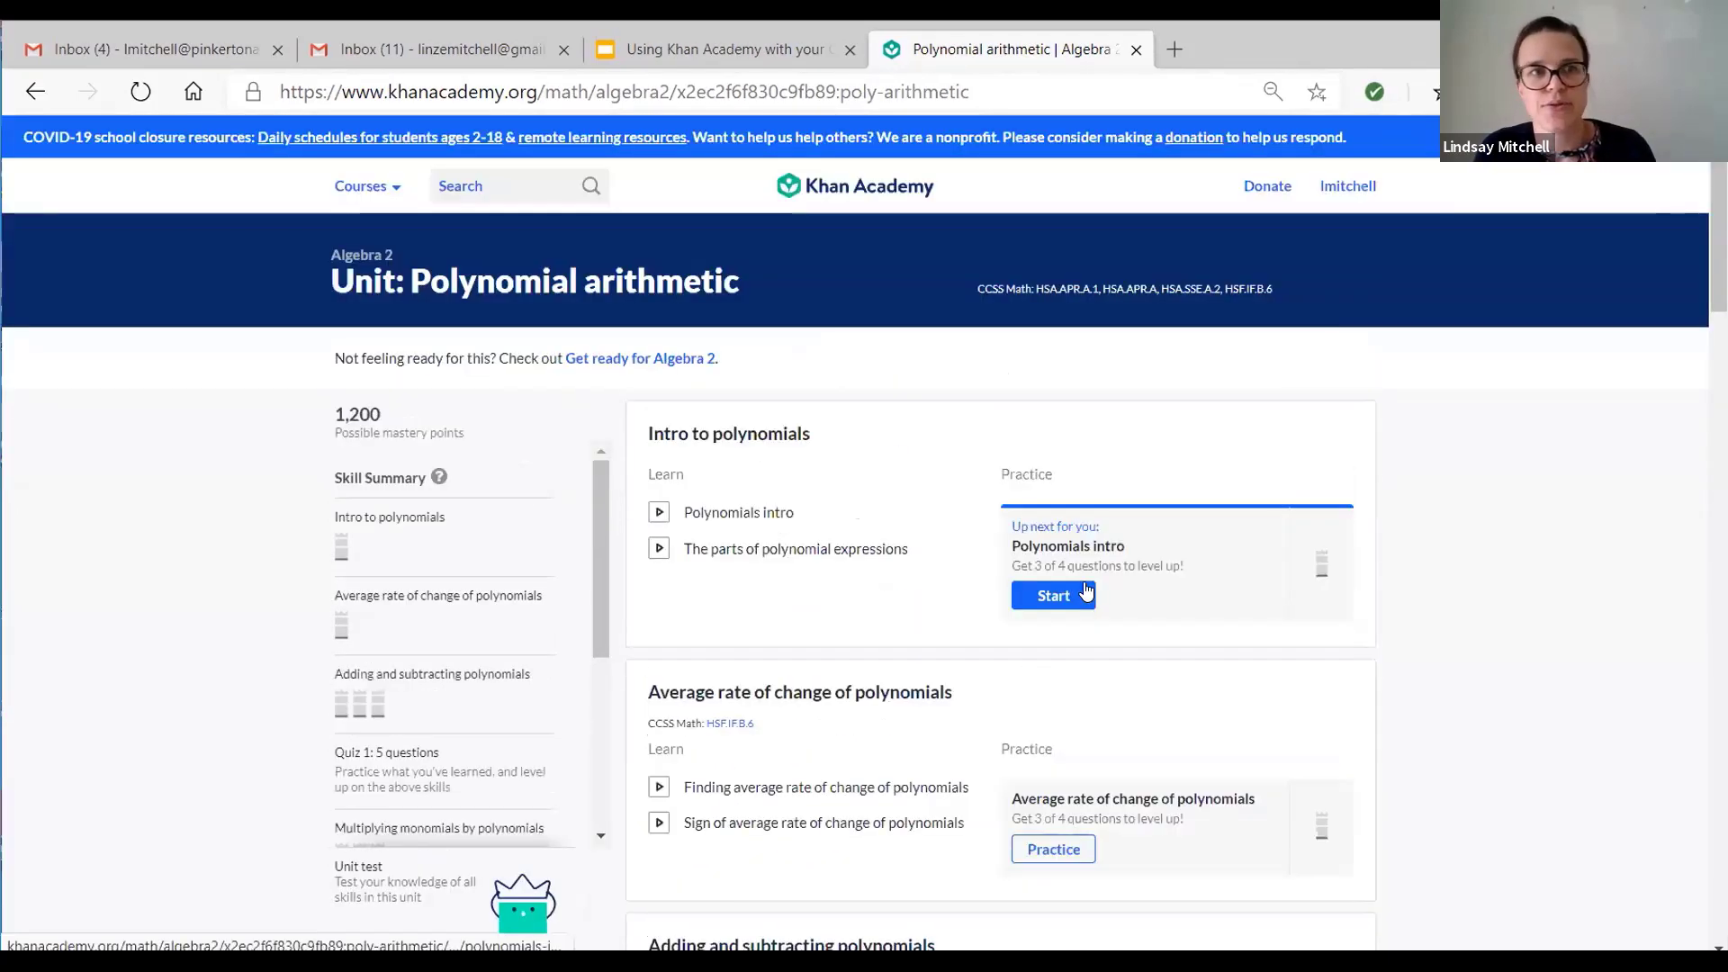
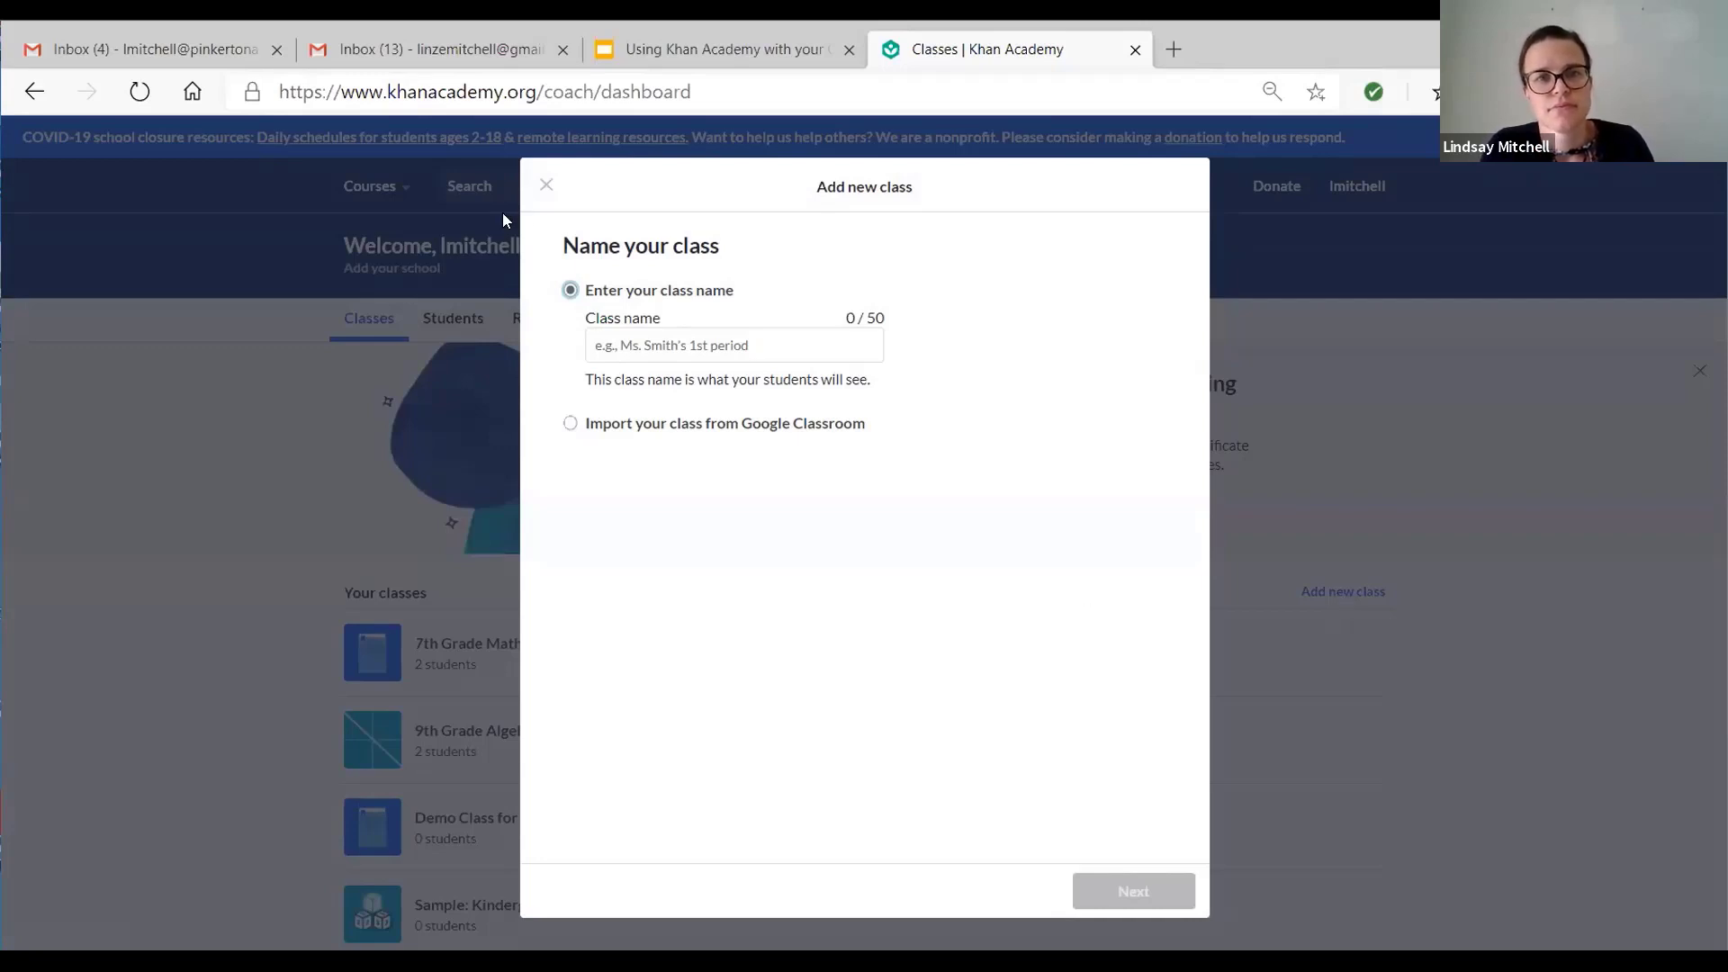
- Cancel the new class setup on the teacher dashboard
click(544, 187)
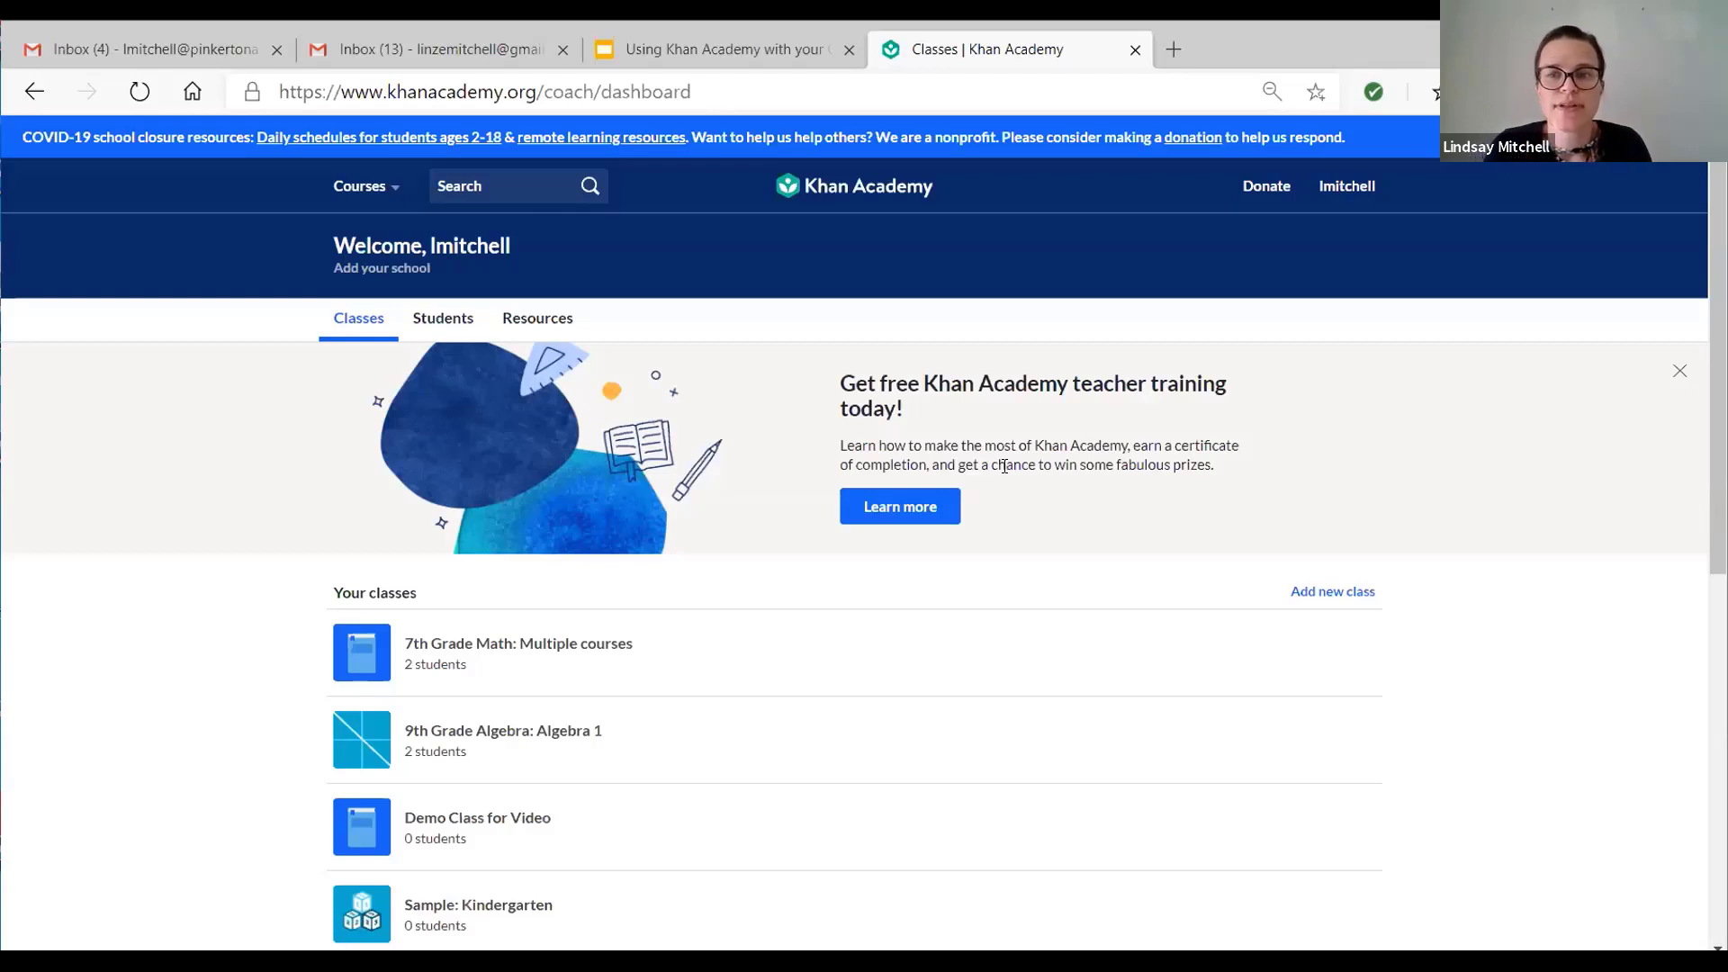
- Create a new class named Sample Class A with the 7th grade math course, skipping the addition of students
click(1300, 591)
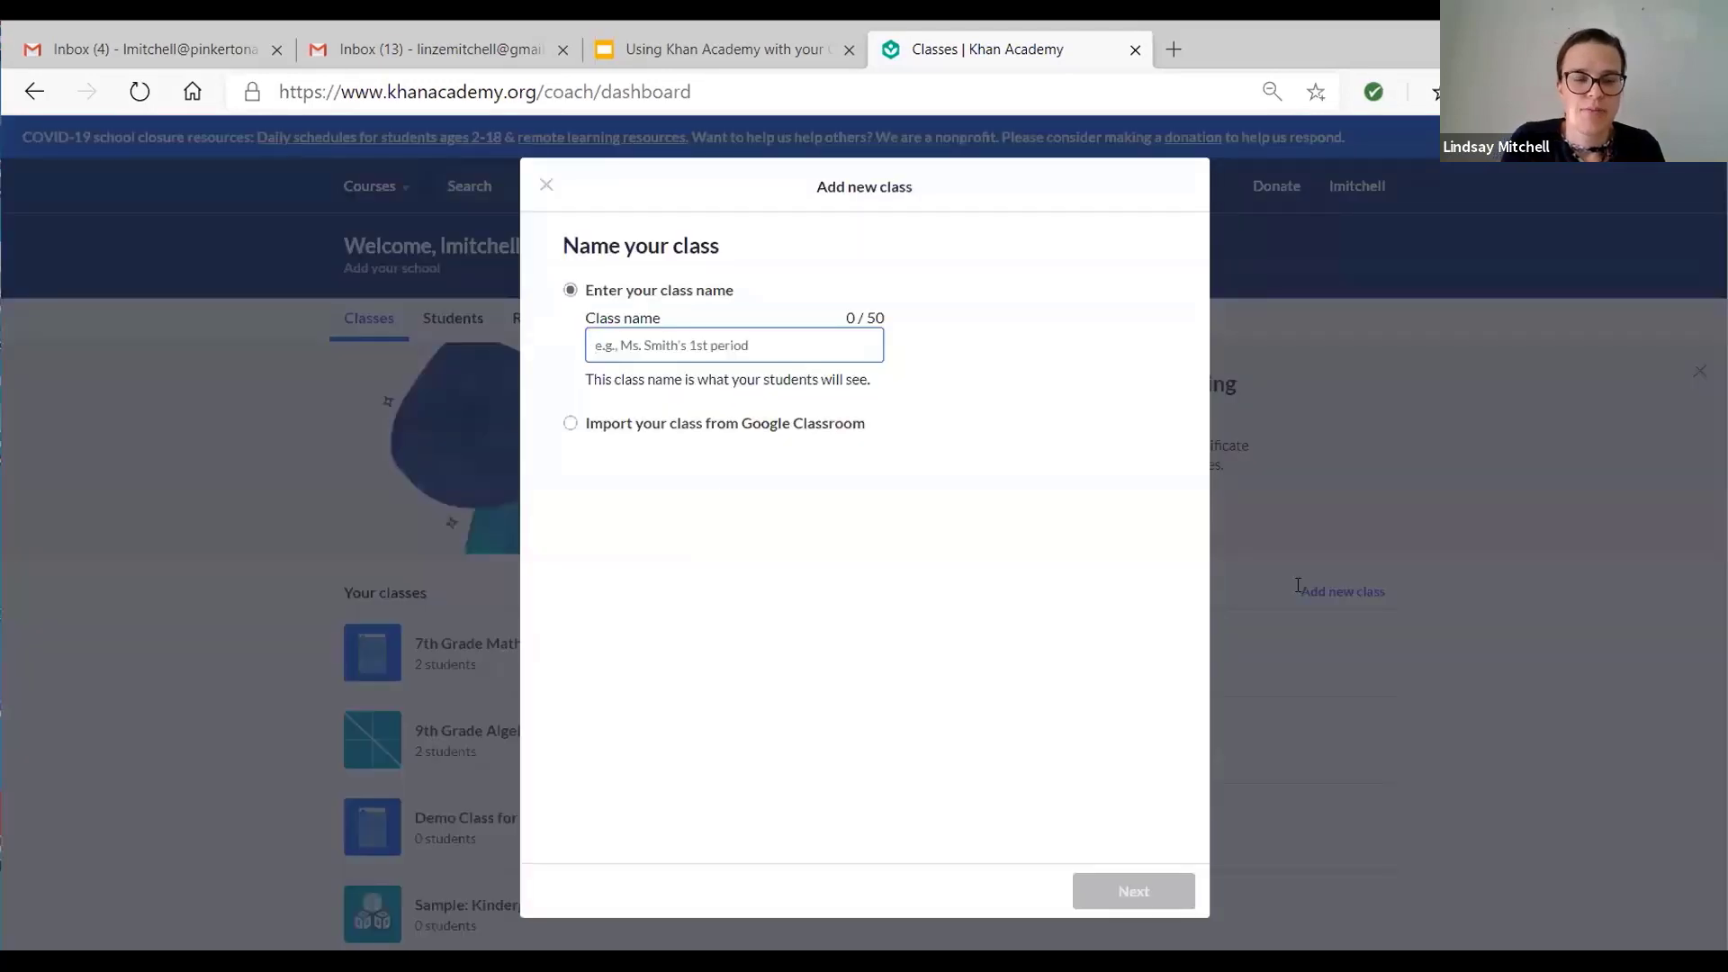
text(Sample Class)
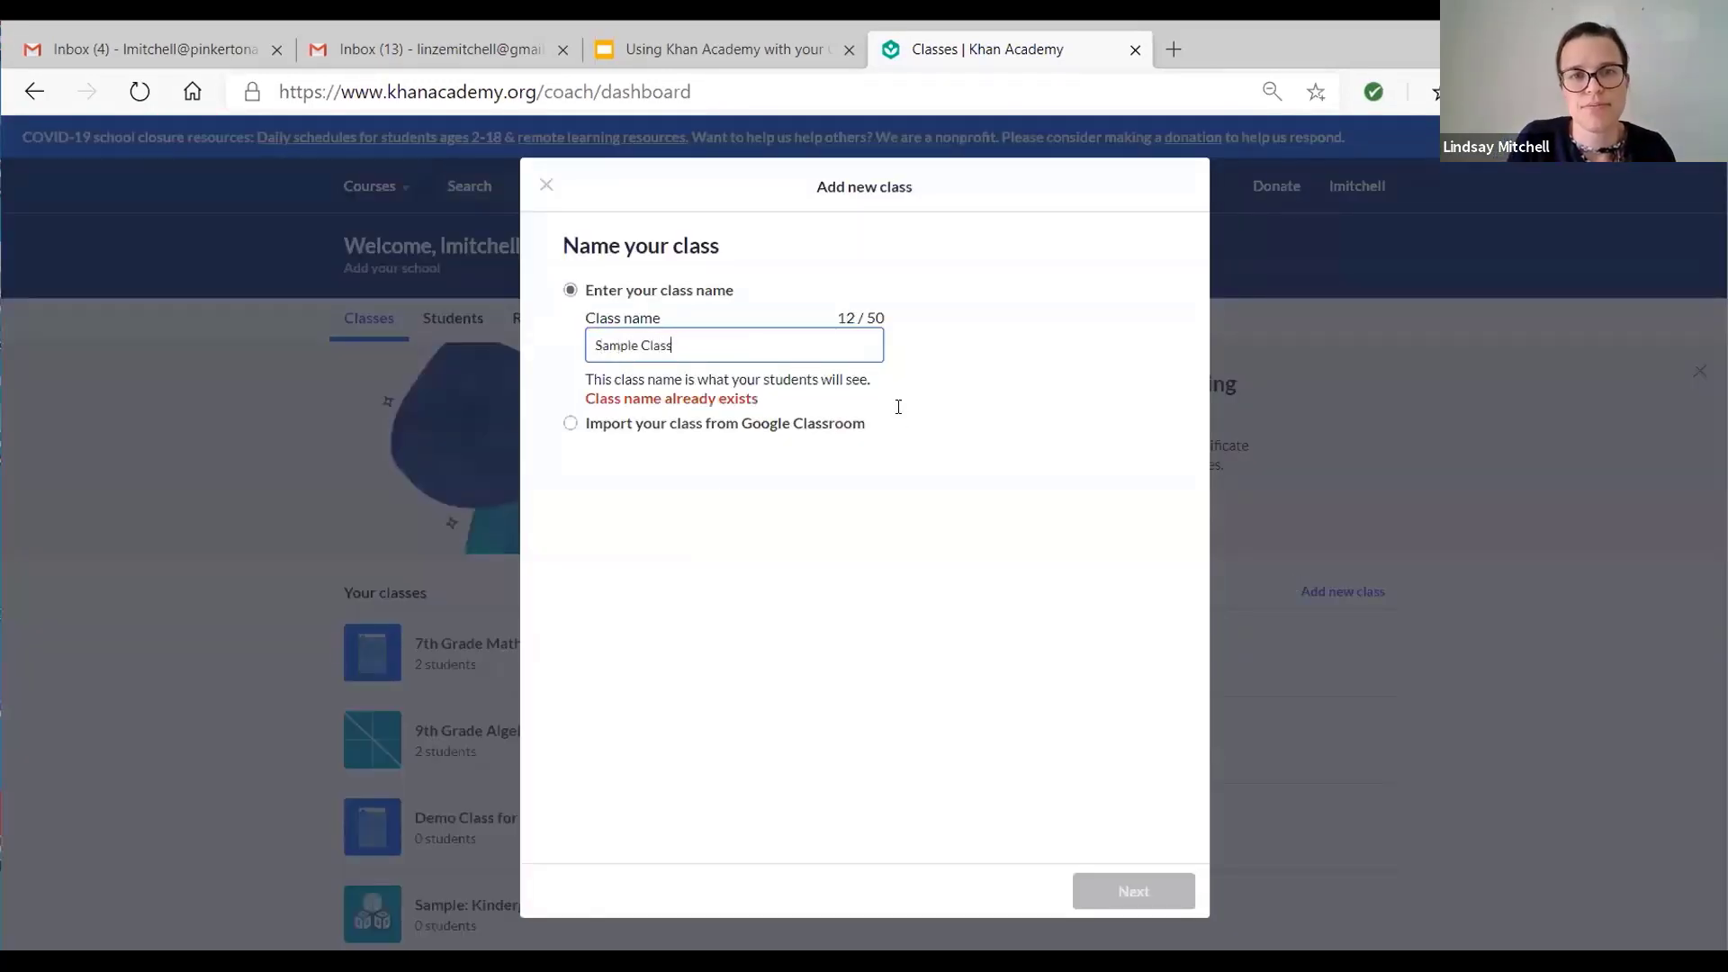
text( A)
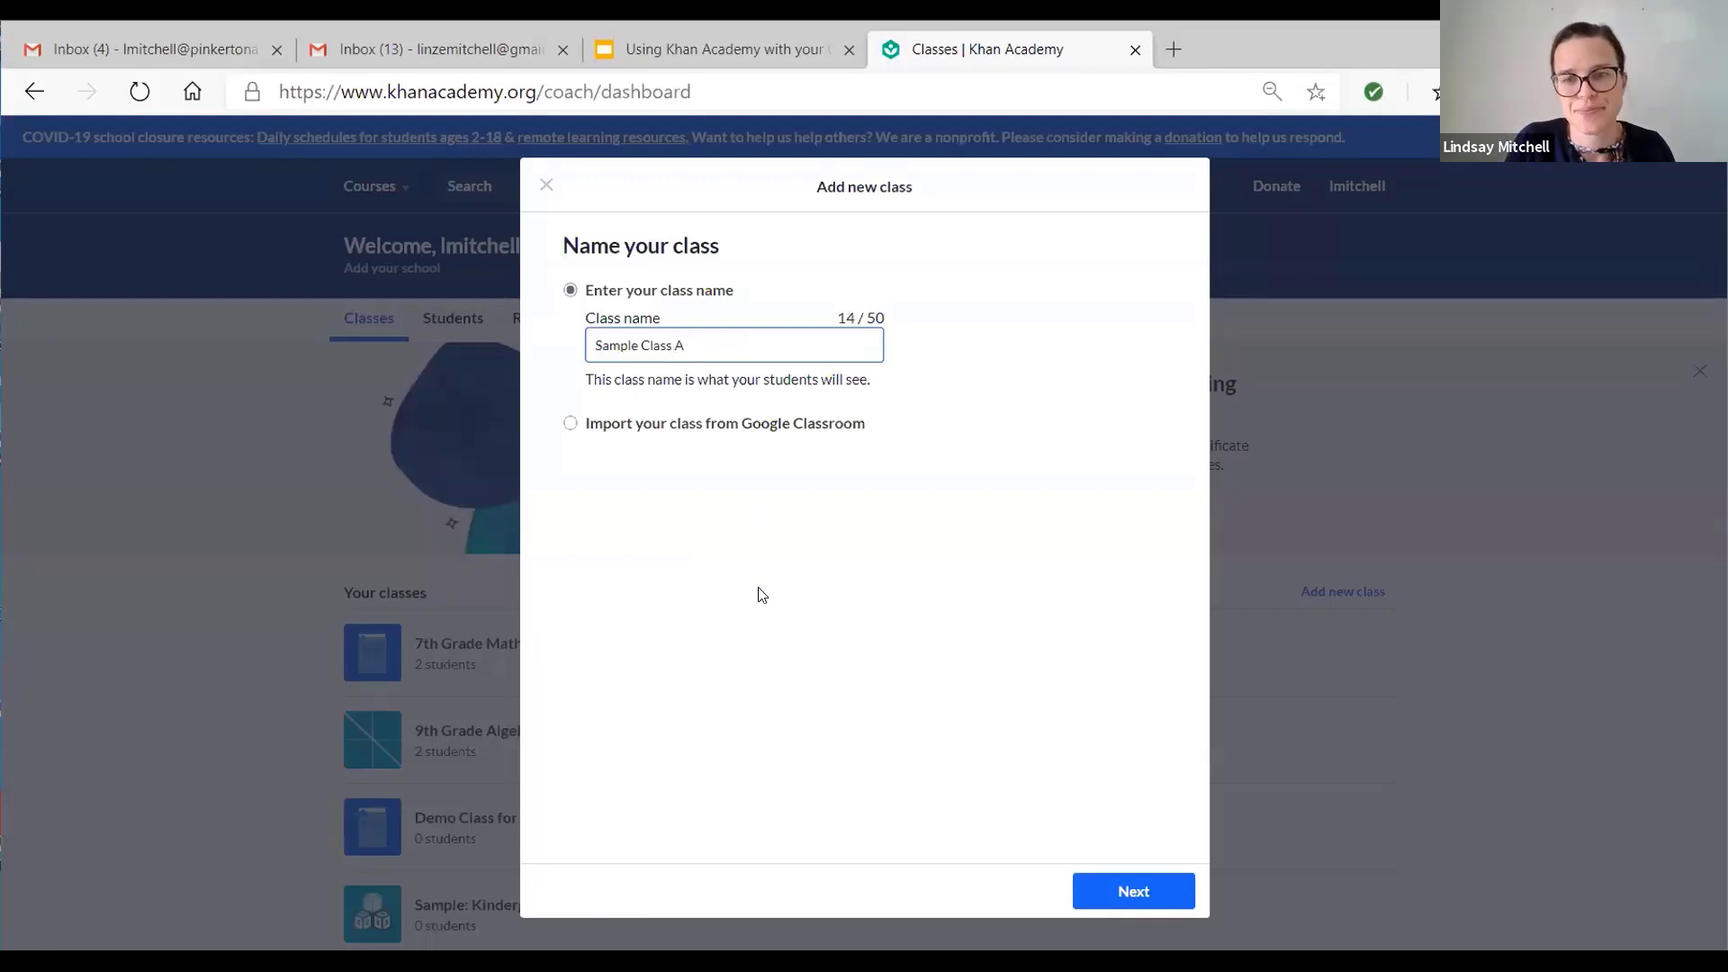
click(1130, 906)
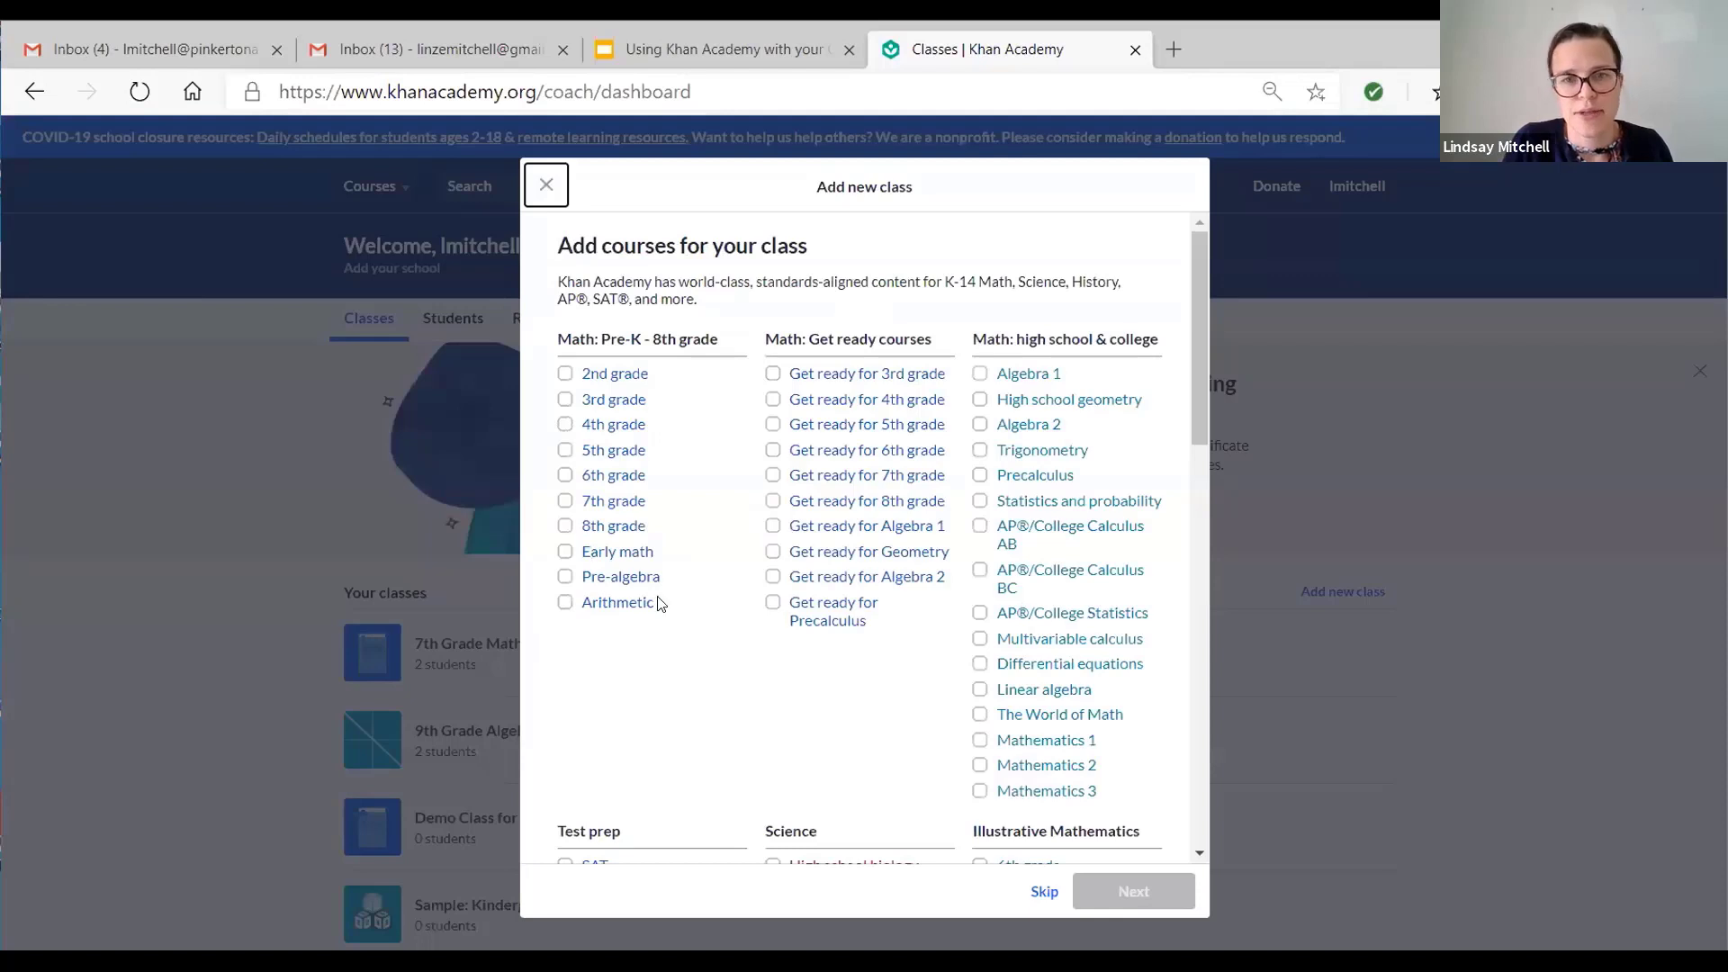
click(565, 501)
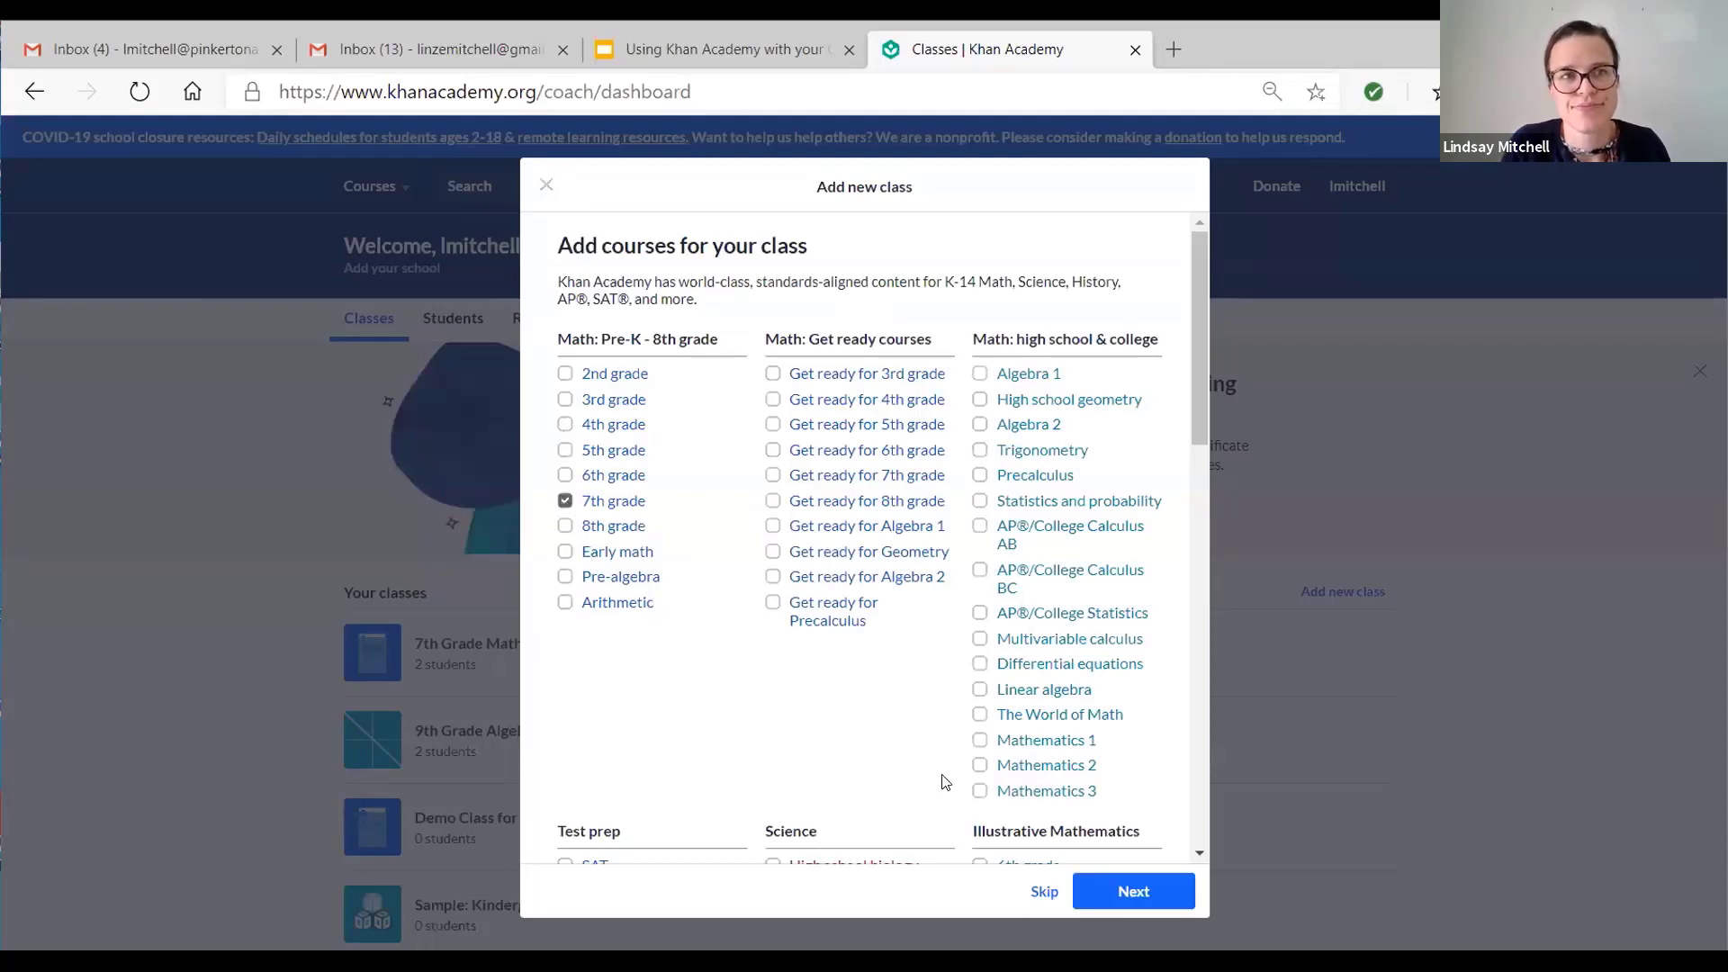
click(1142, 900)
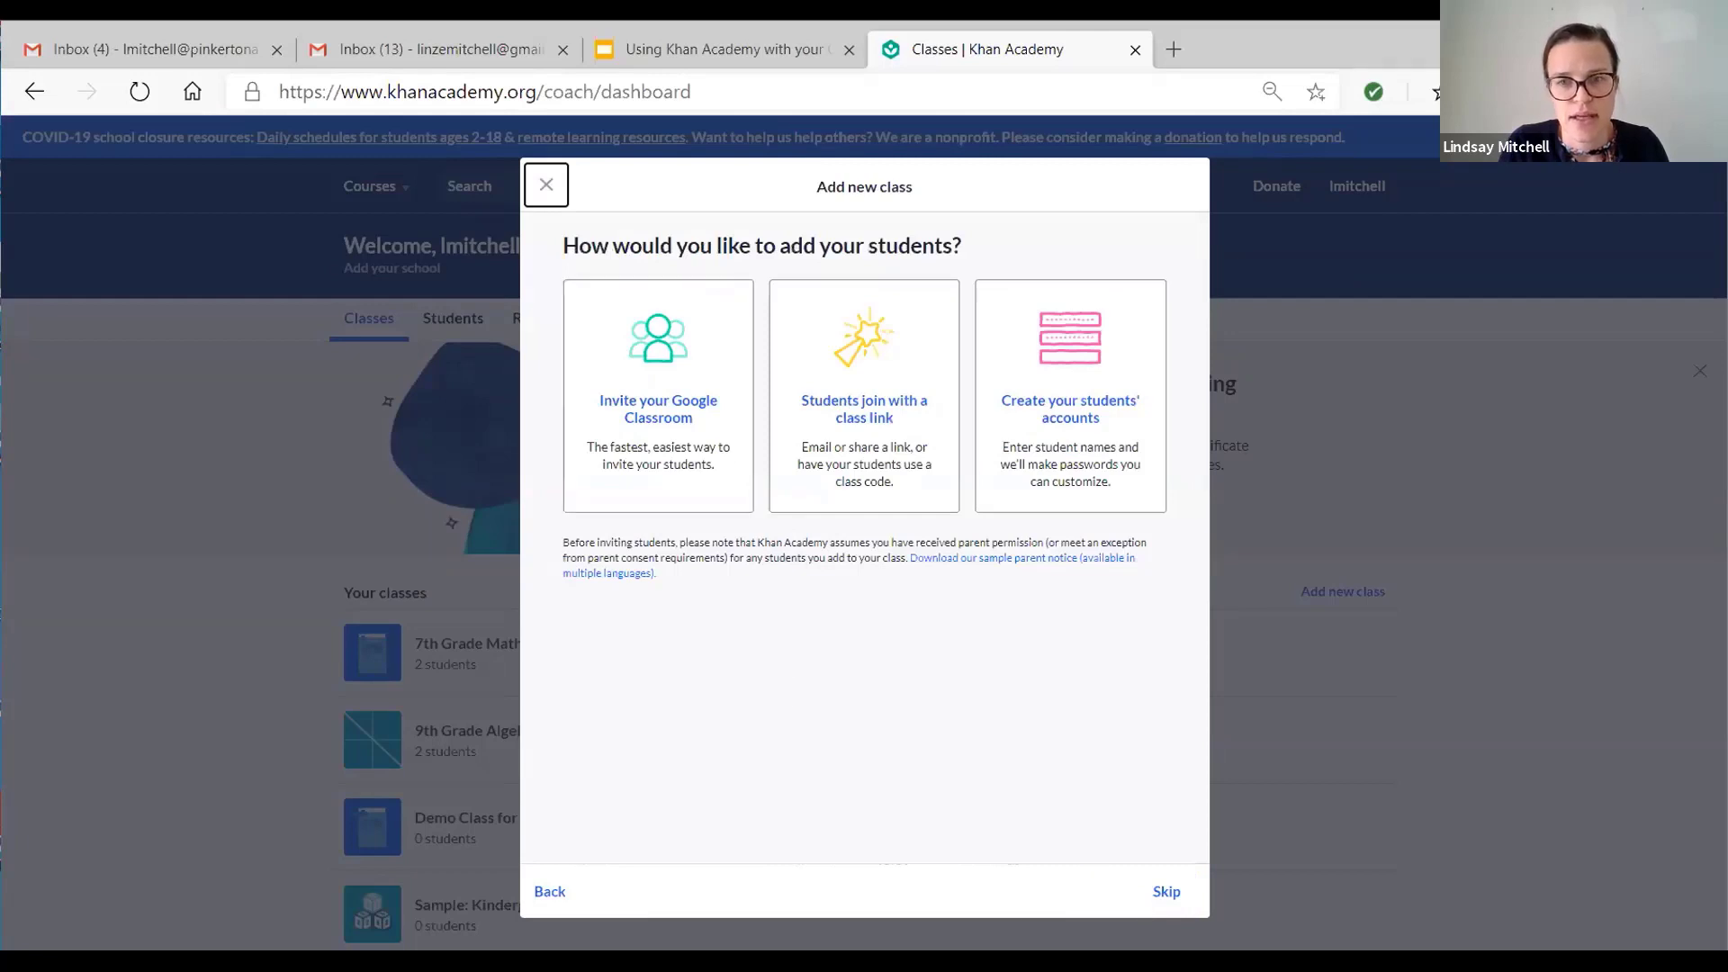
click(1166, 891)
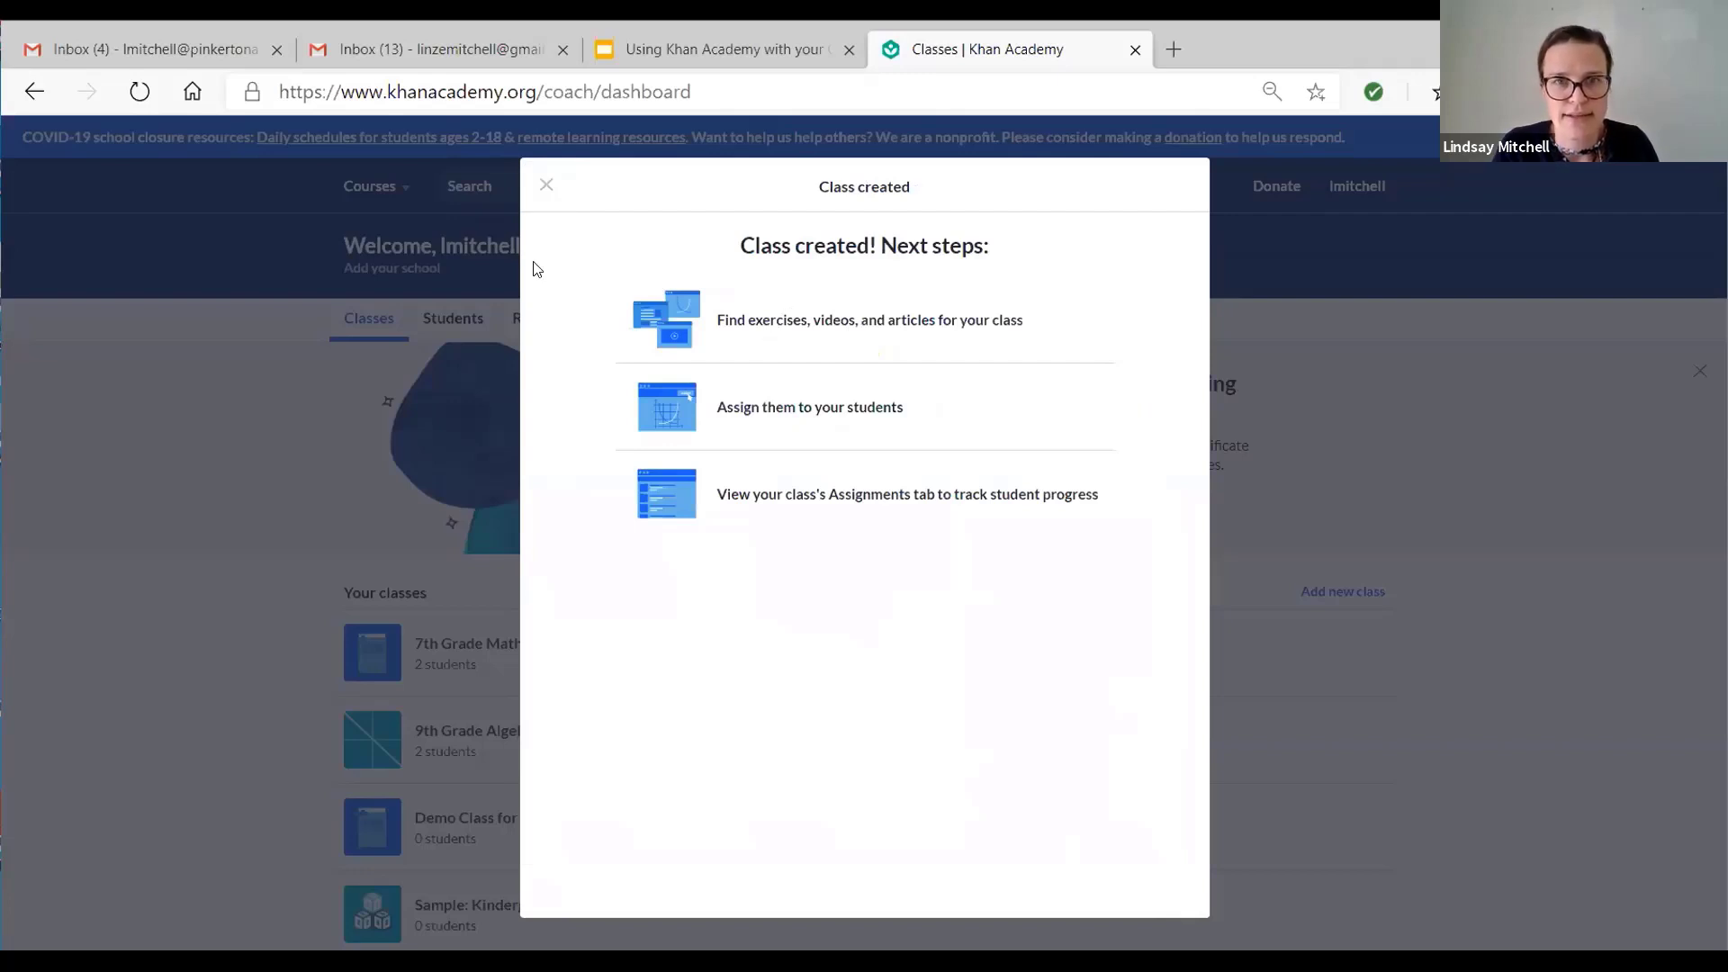
click(547, 185)
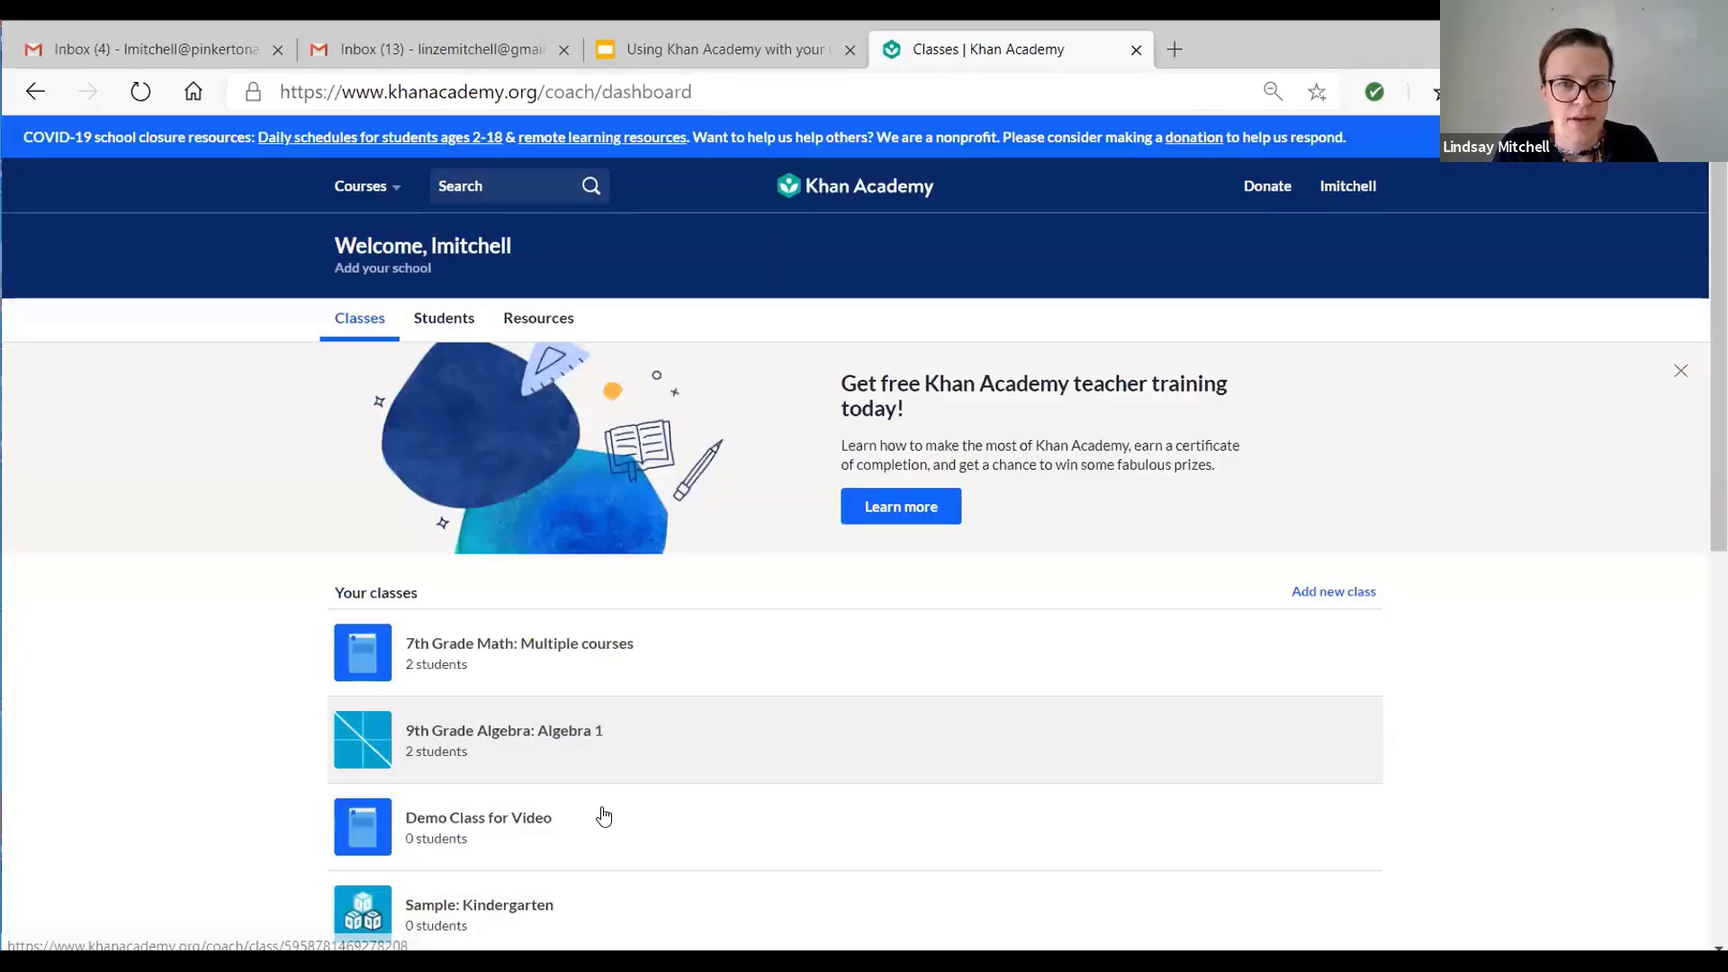
- Open the content assignment page for the Sample Class A: 7th grade class
scroll(609, 776, down, 3)
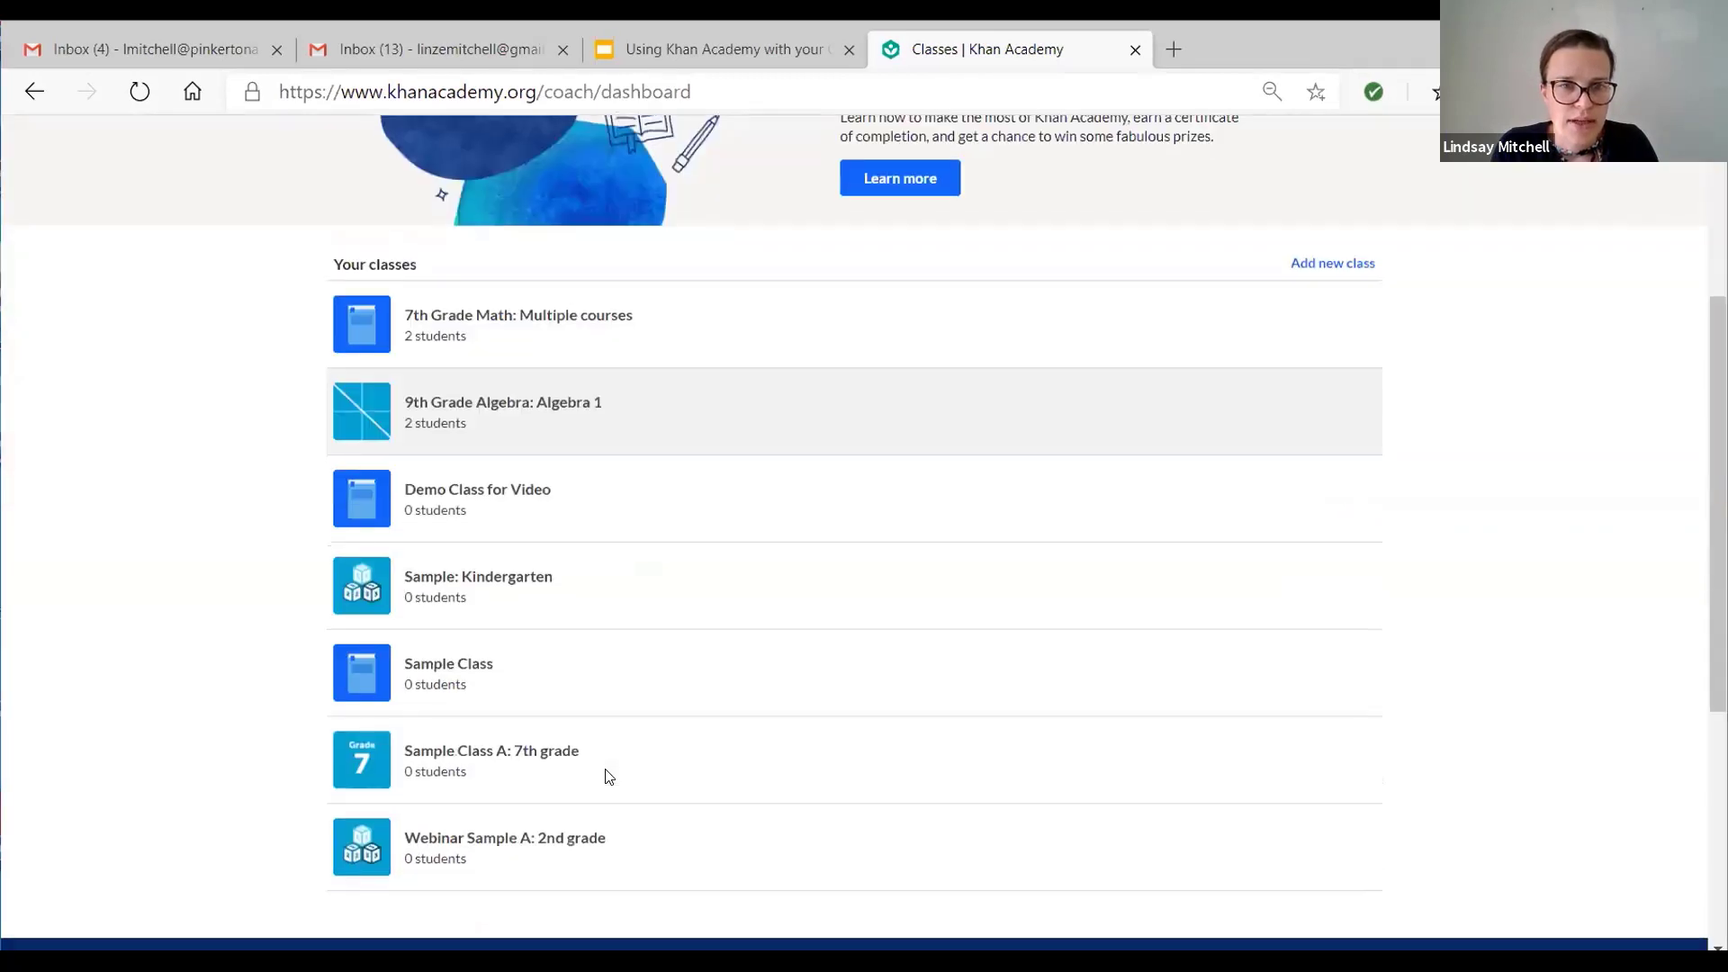
click(502, 741)
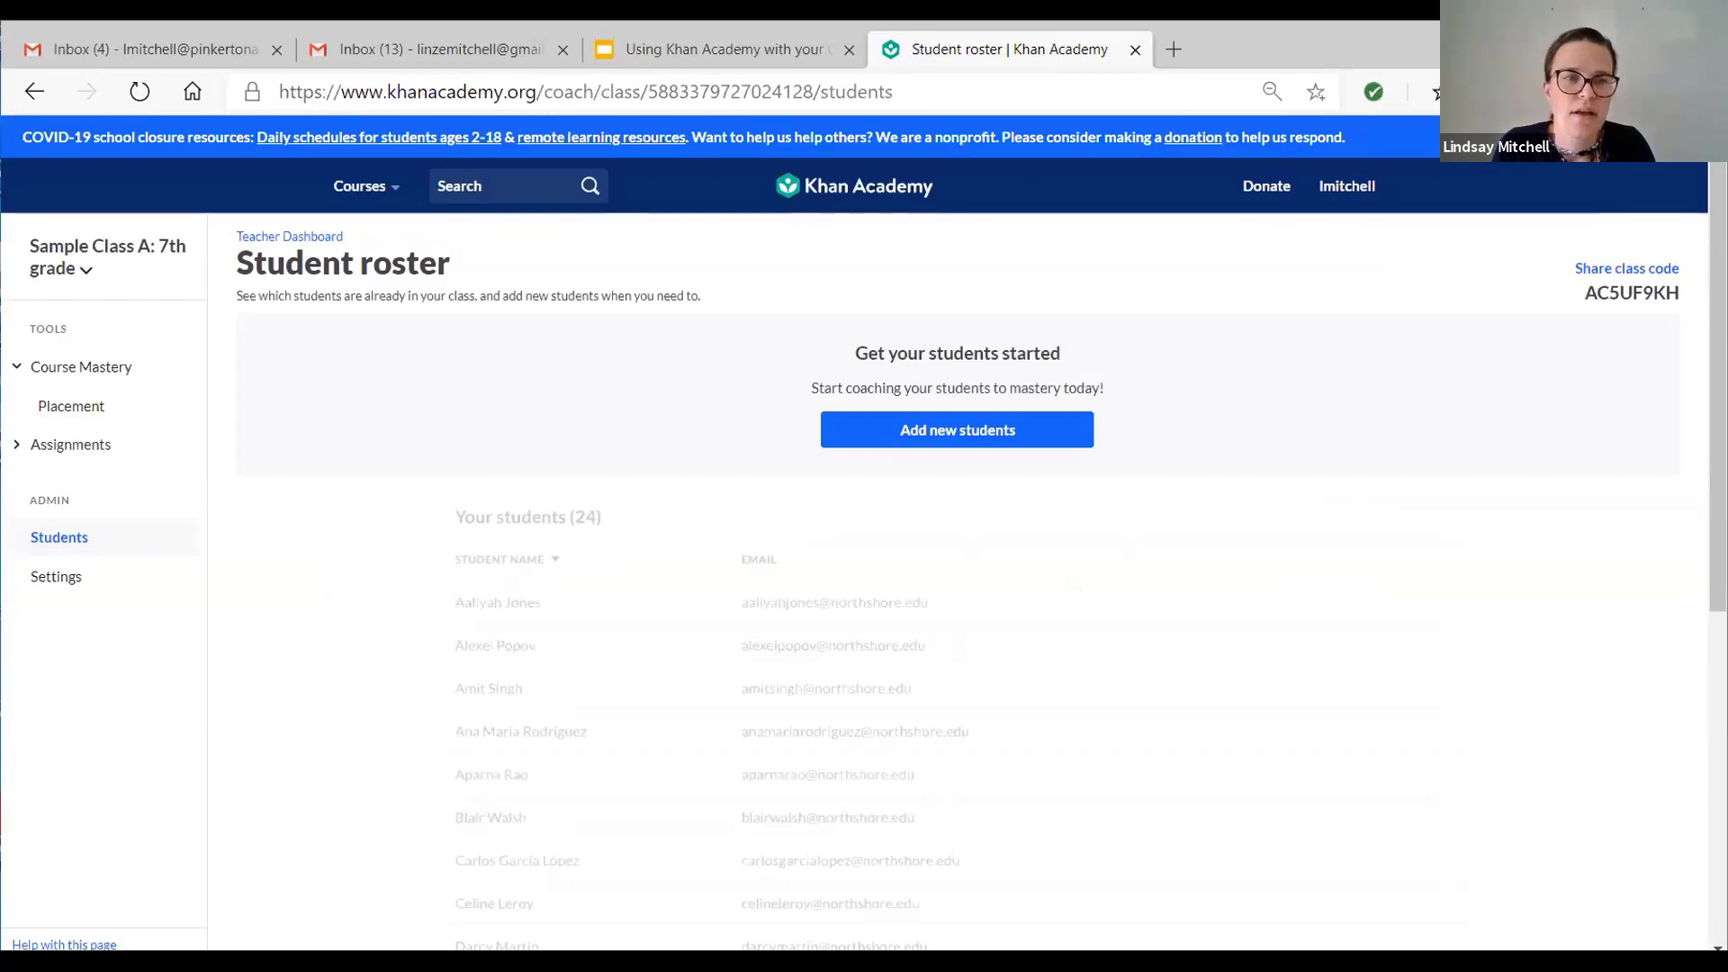
click(86, 448)
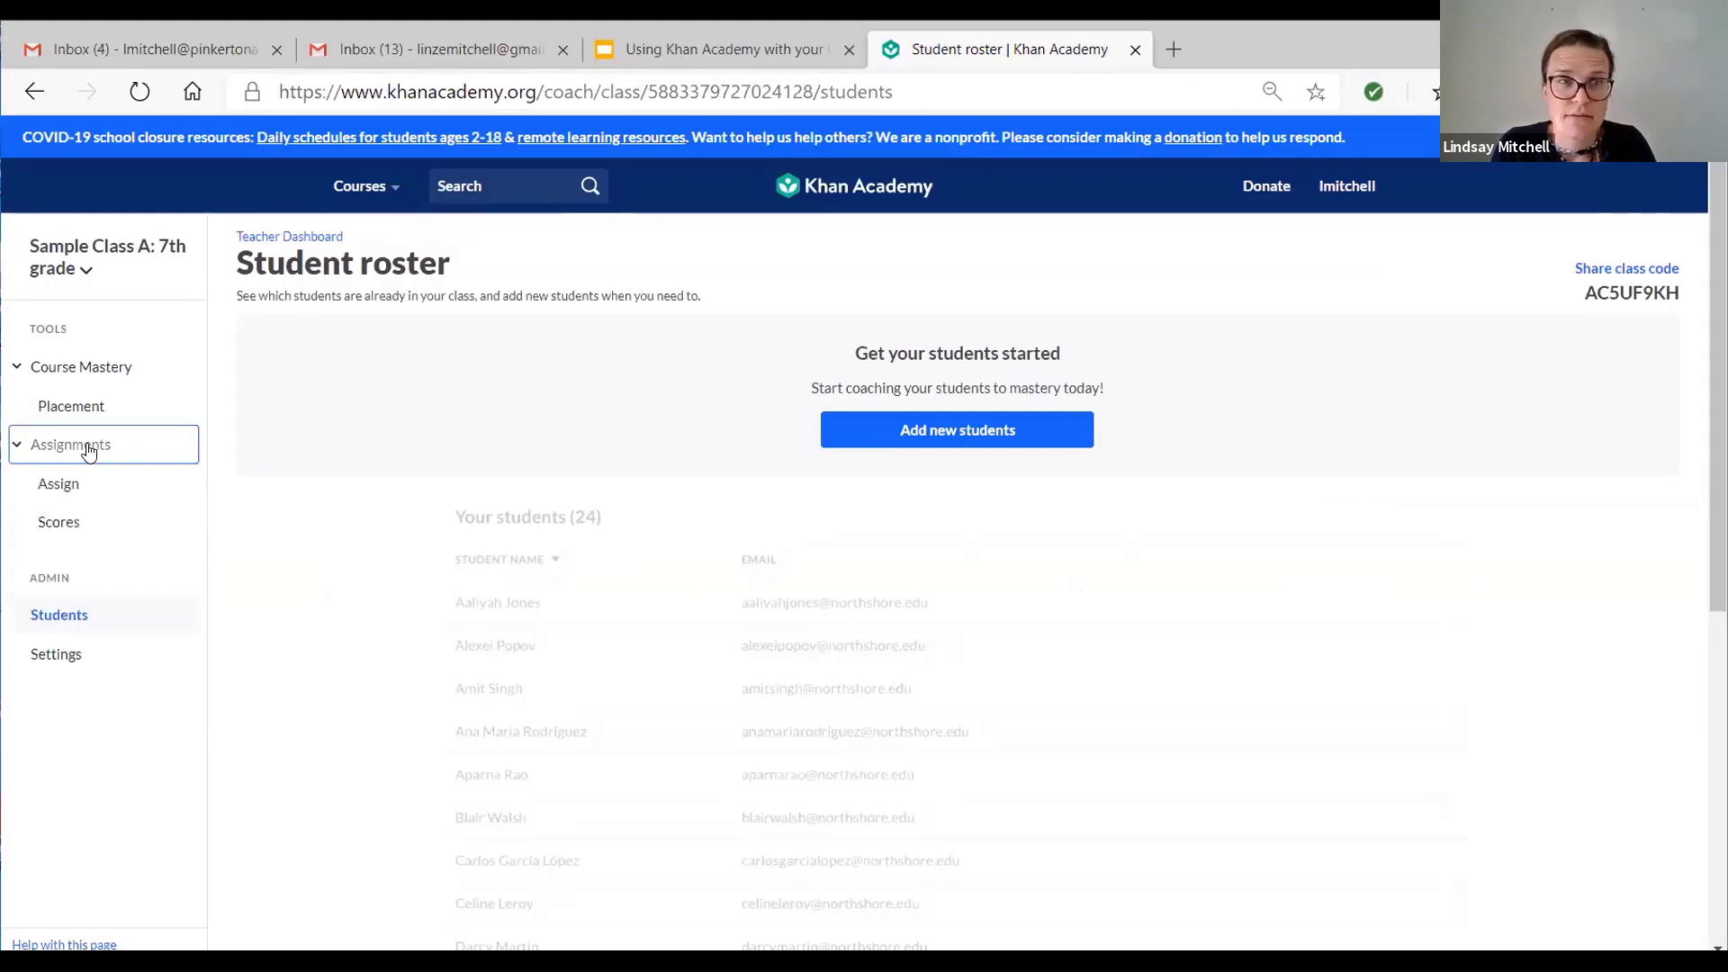
click(58, 486)
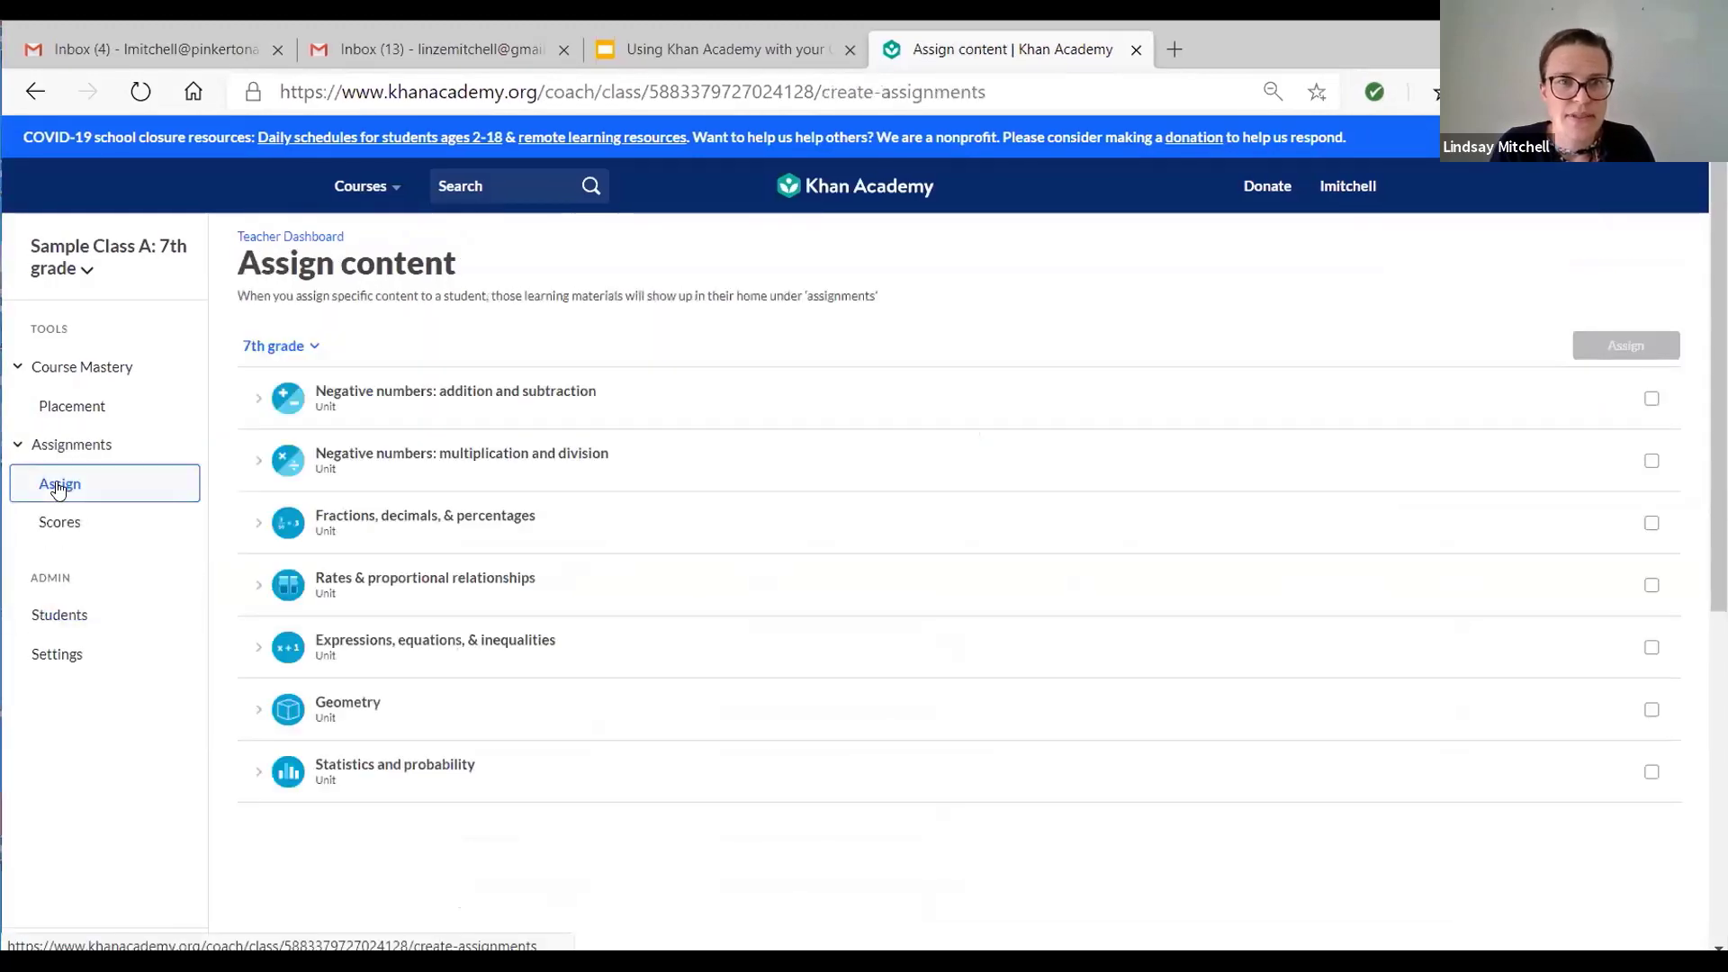
- From the Intro to adding negative numbers lesson, save the Missing numbers on the number line examples video and matching exercise for assigning later
click(258, 401)
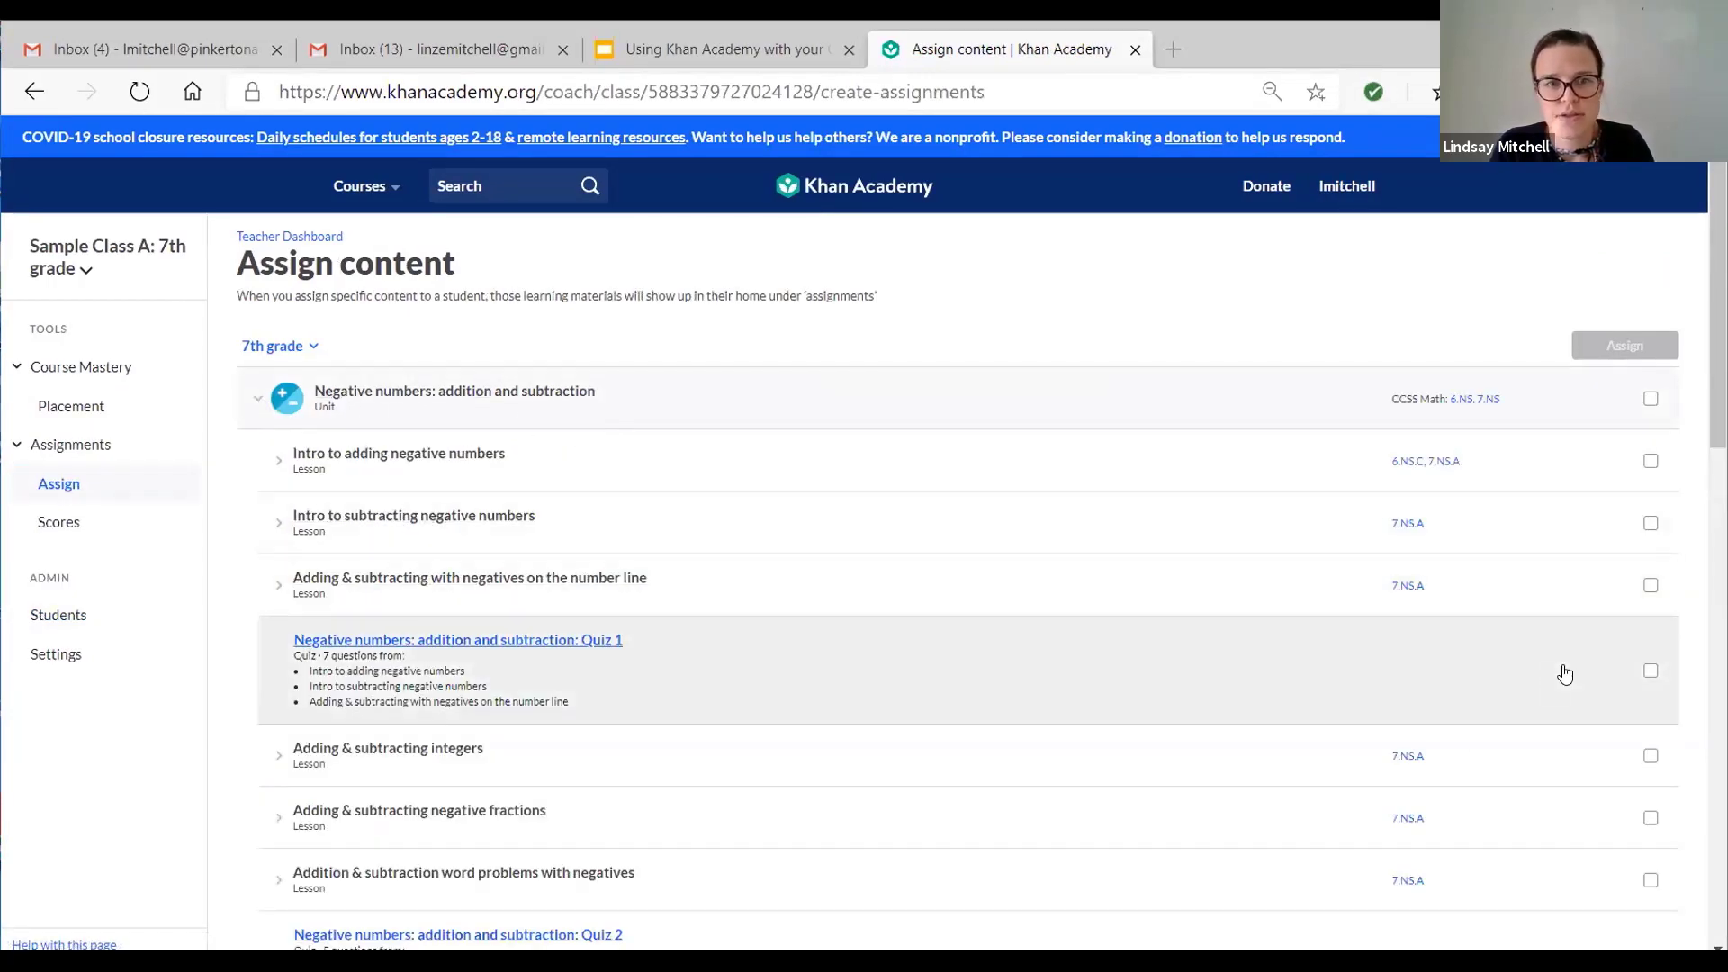
click(432, 453)
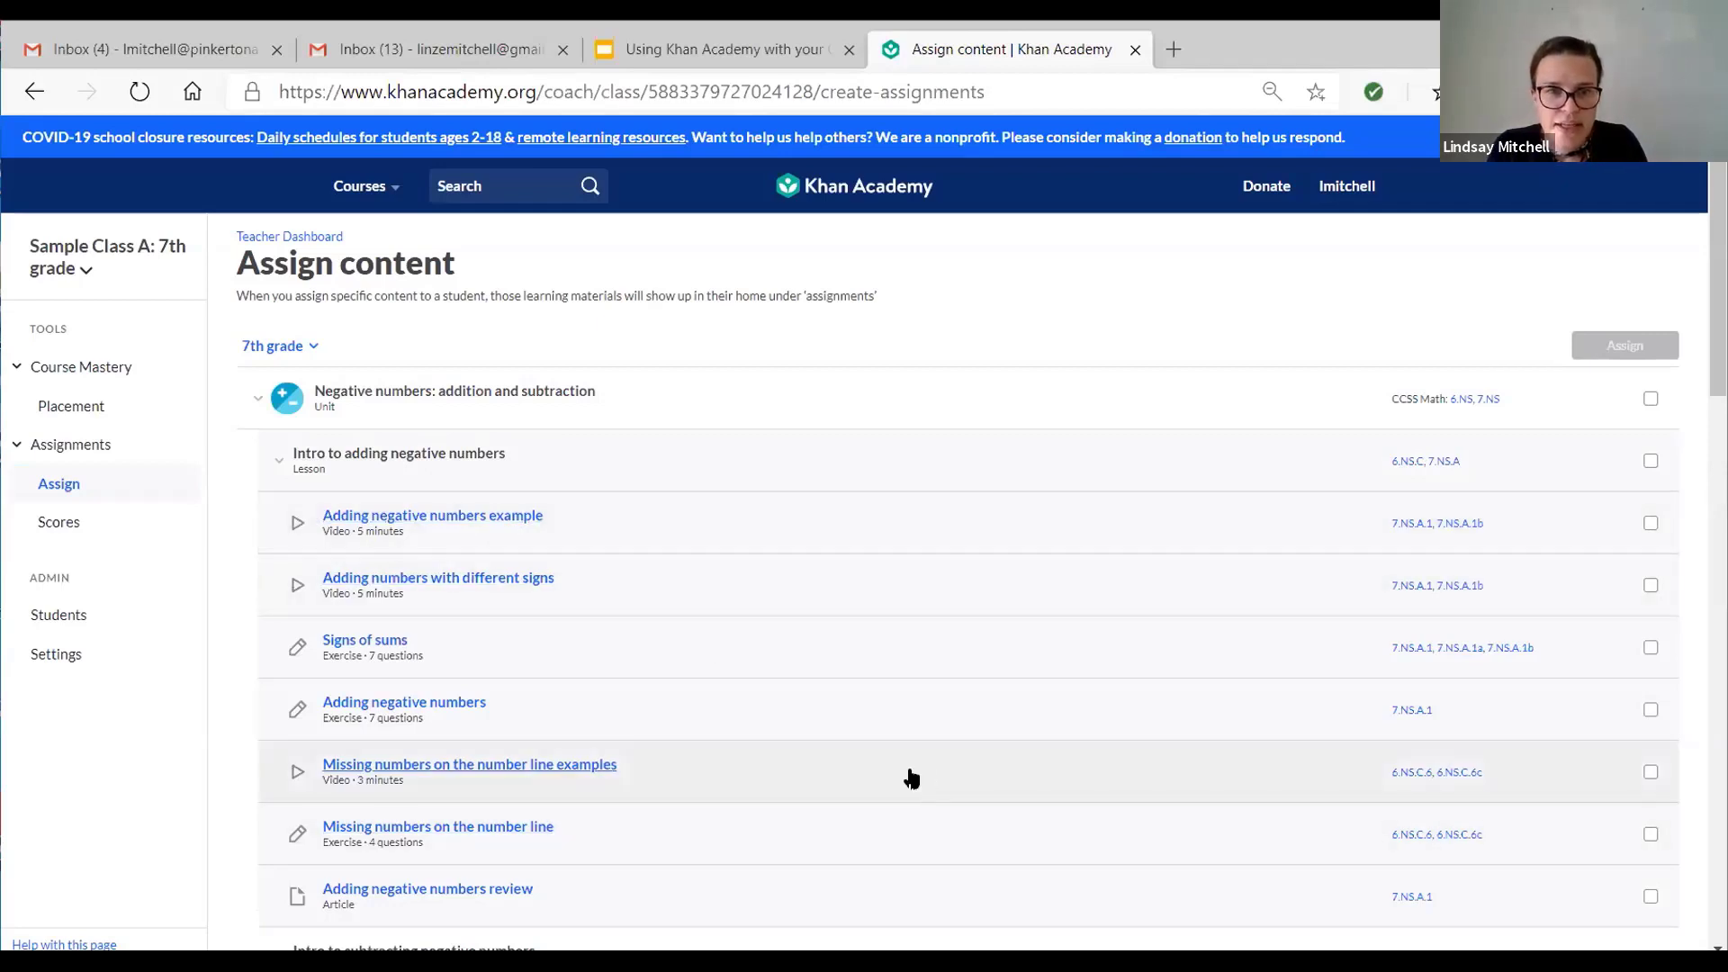
click(1651, 771)
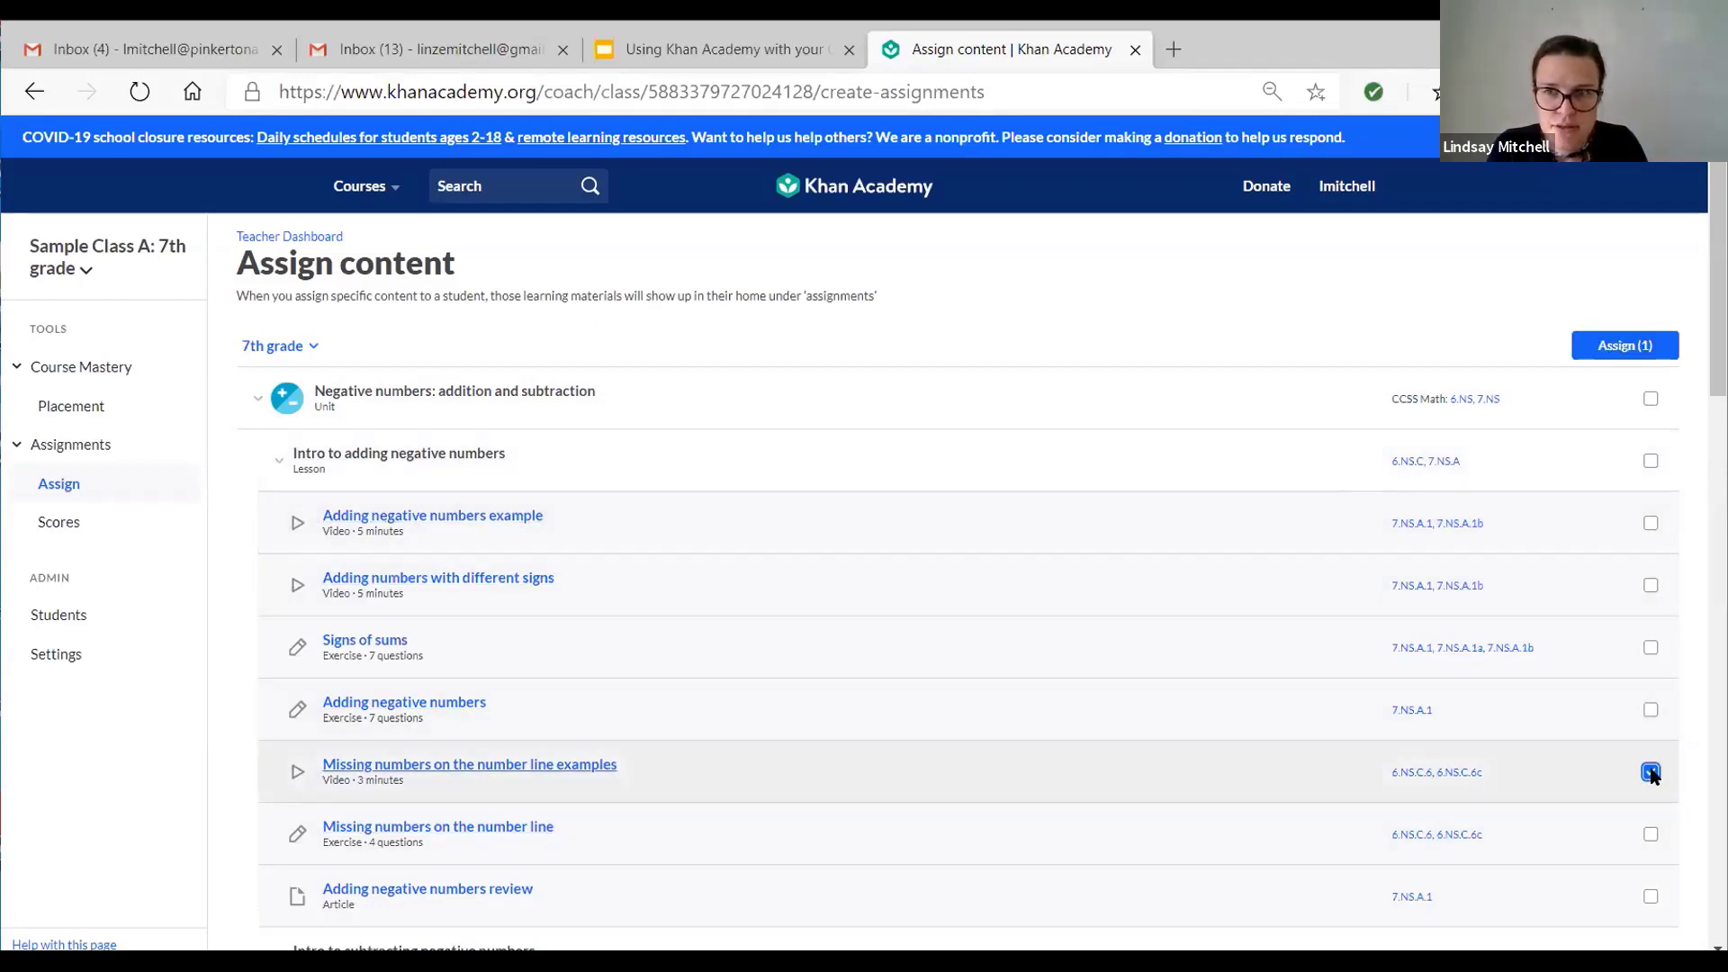
click(1650, 835)
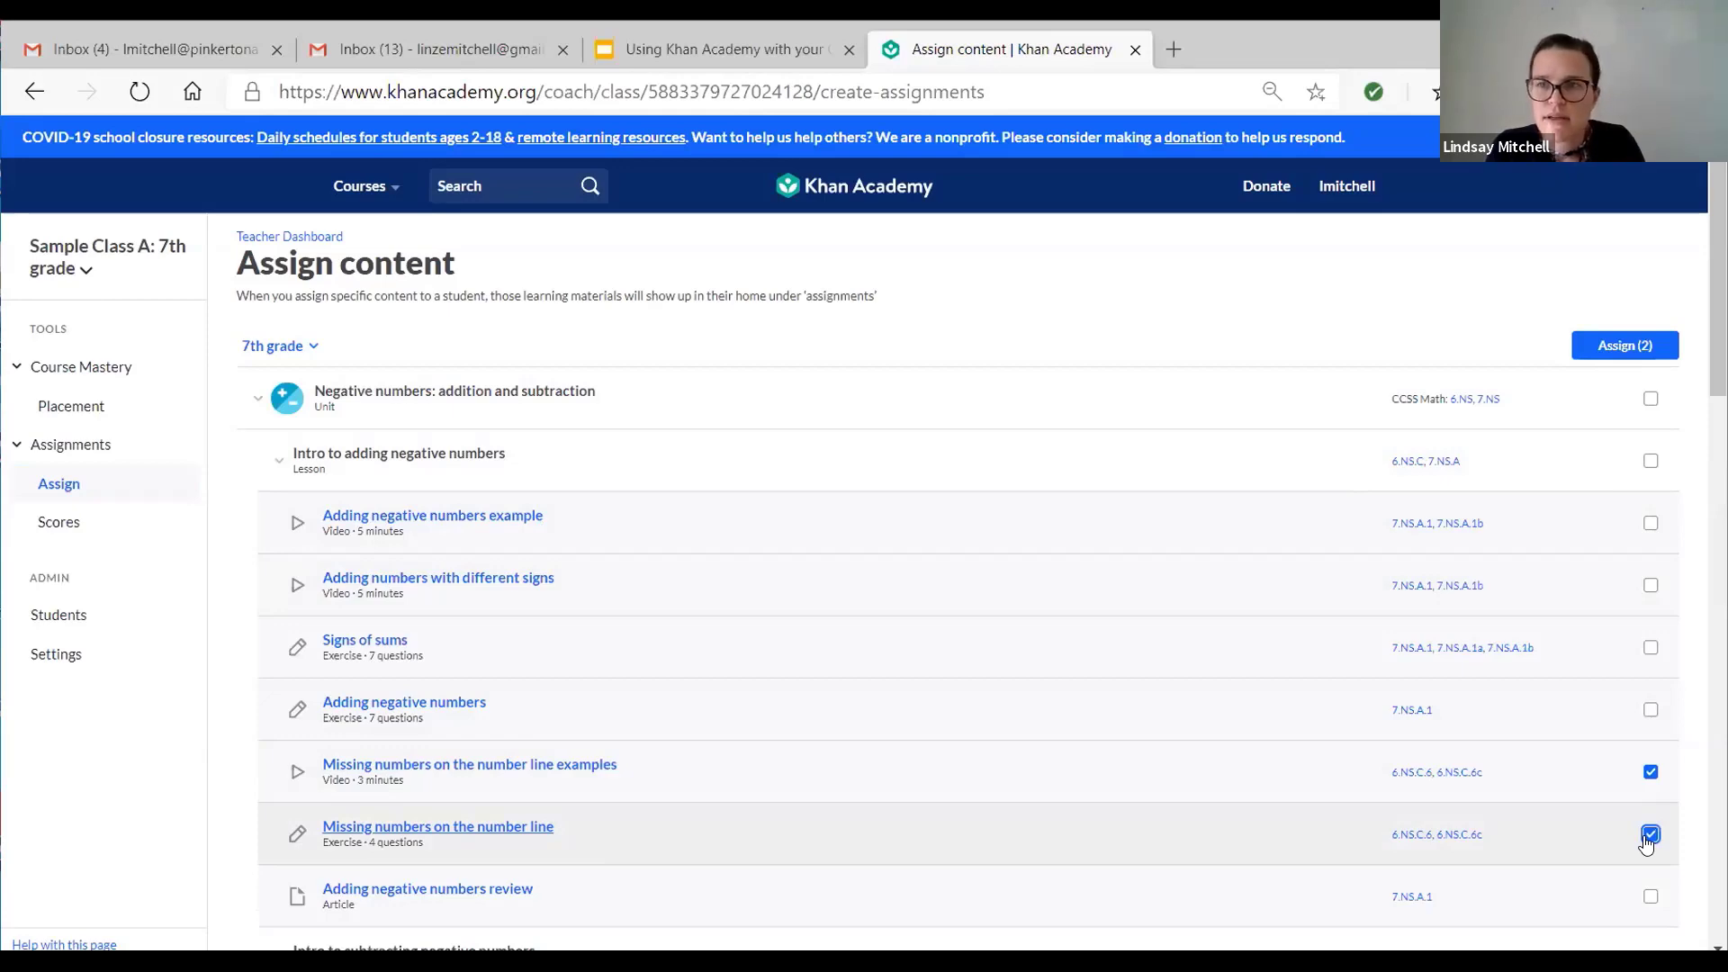
click(1622, 348)
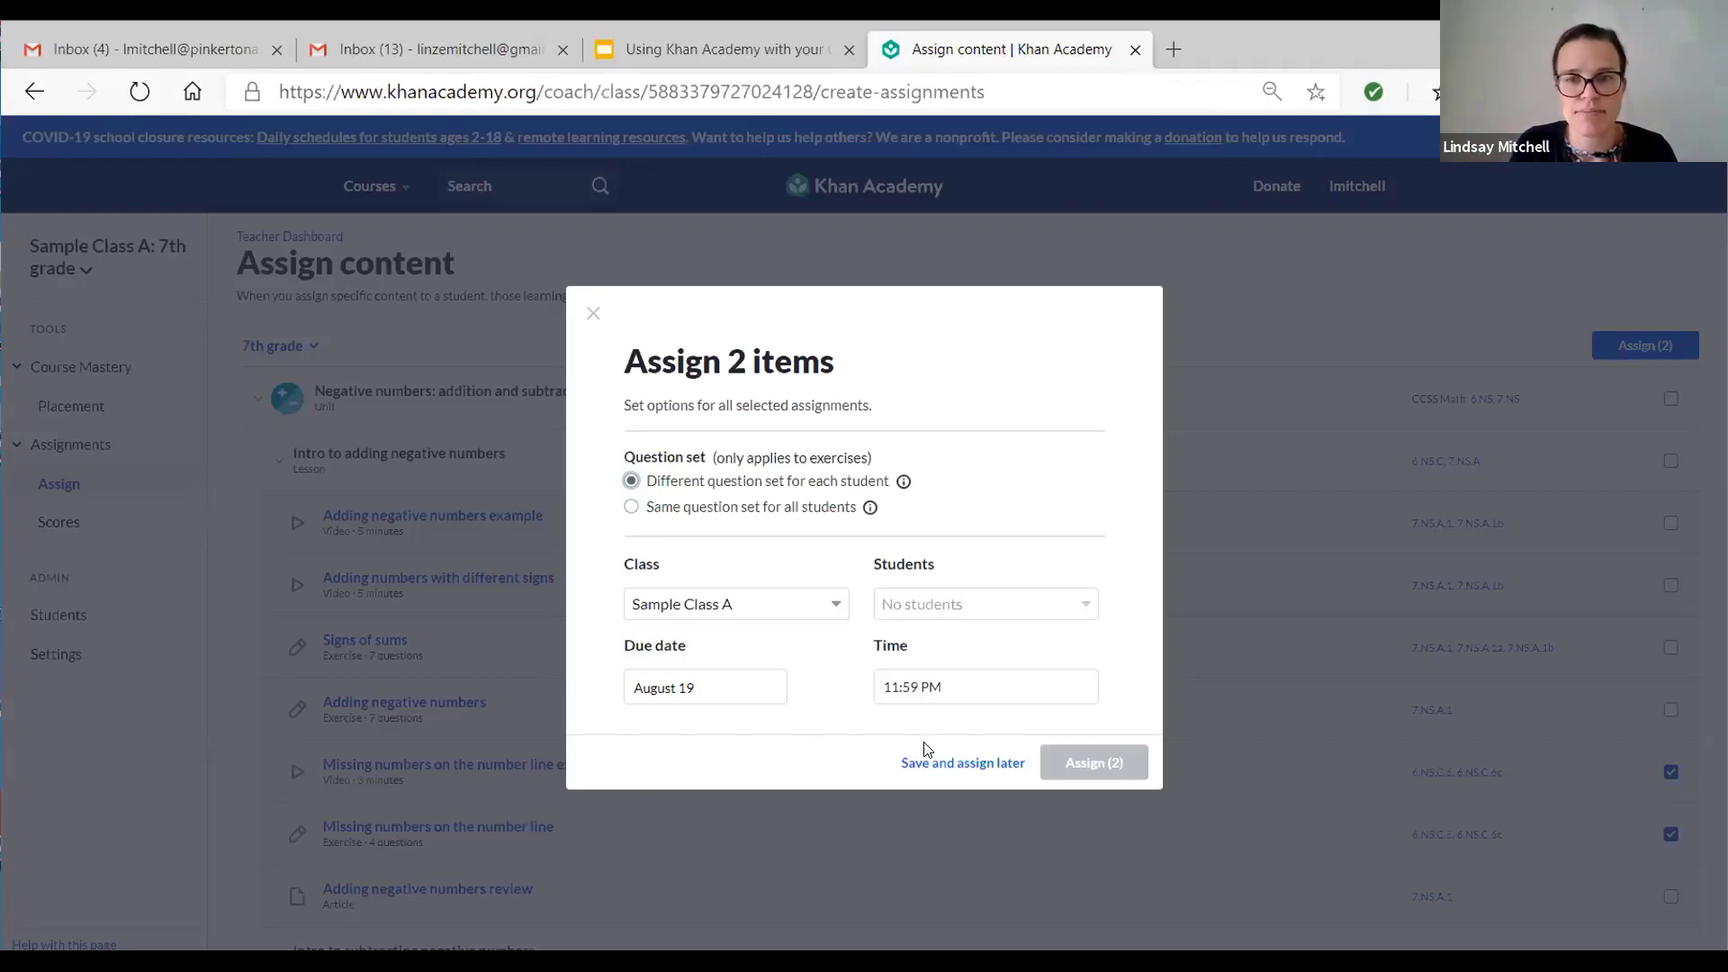
click(930, 765)
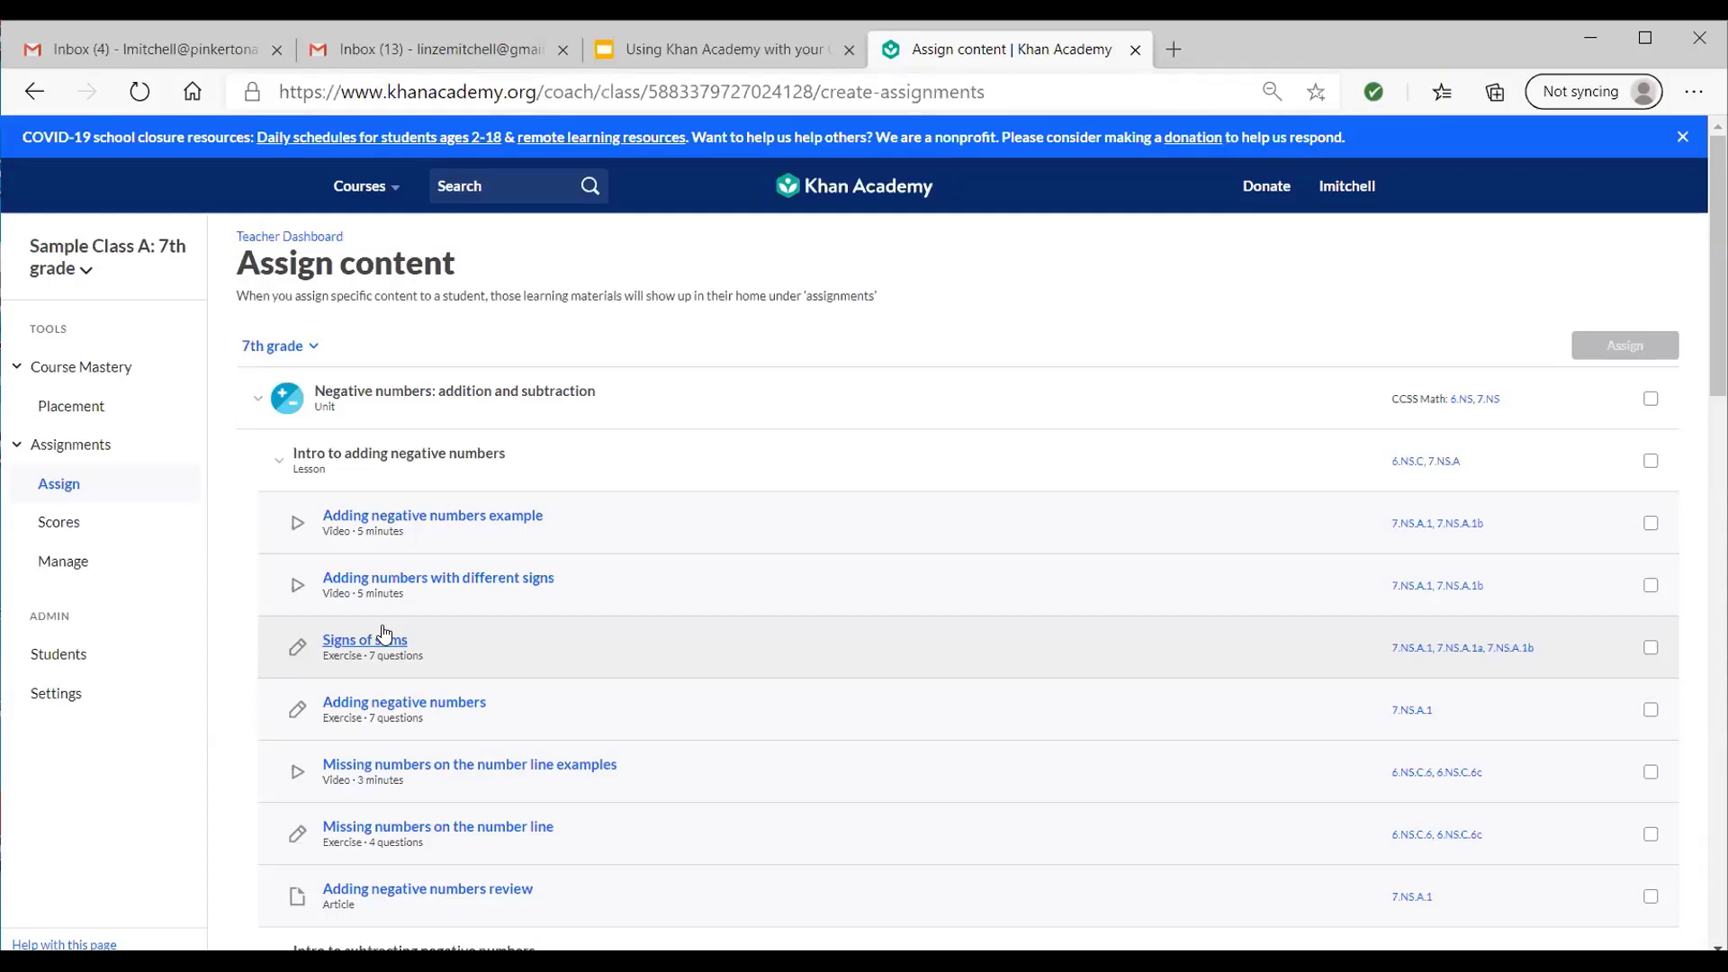
scroll(385, 633, down, 2)
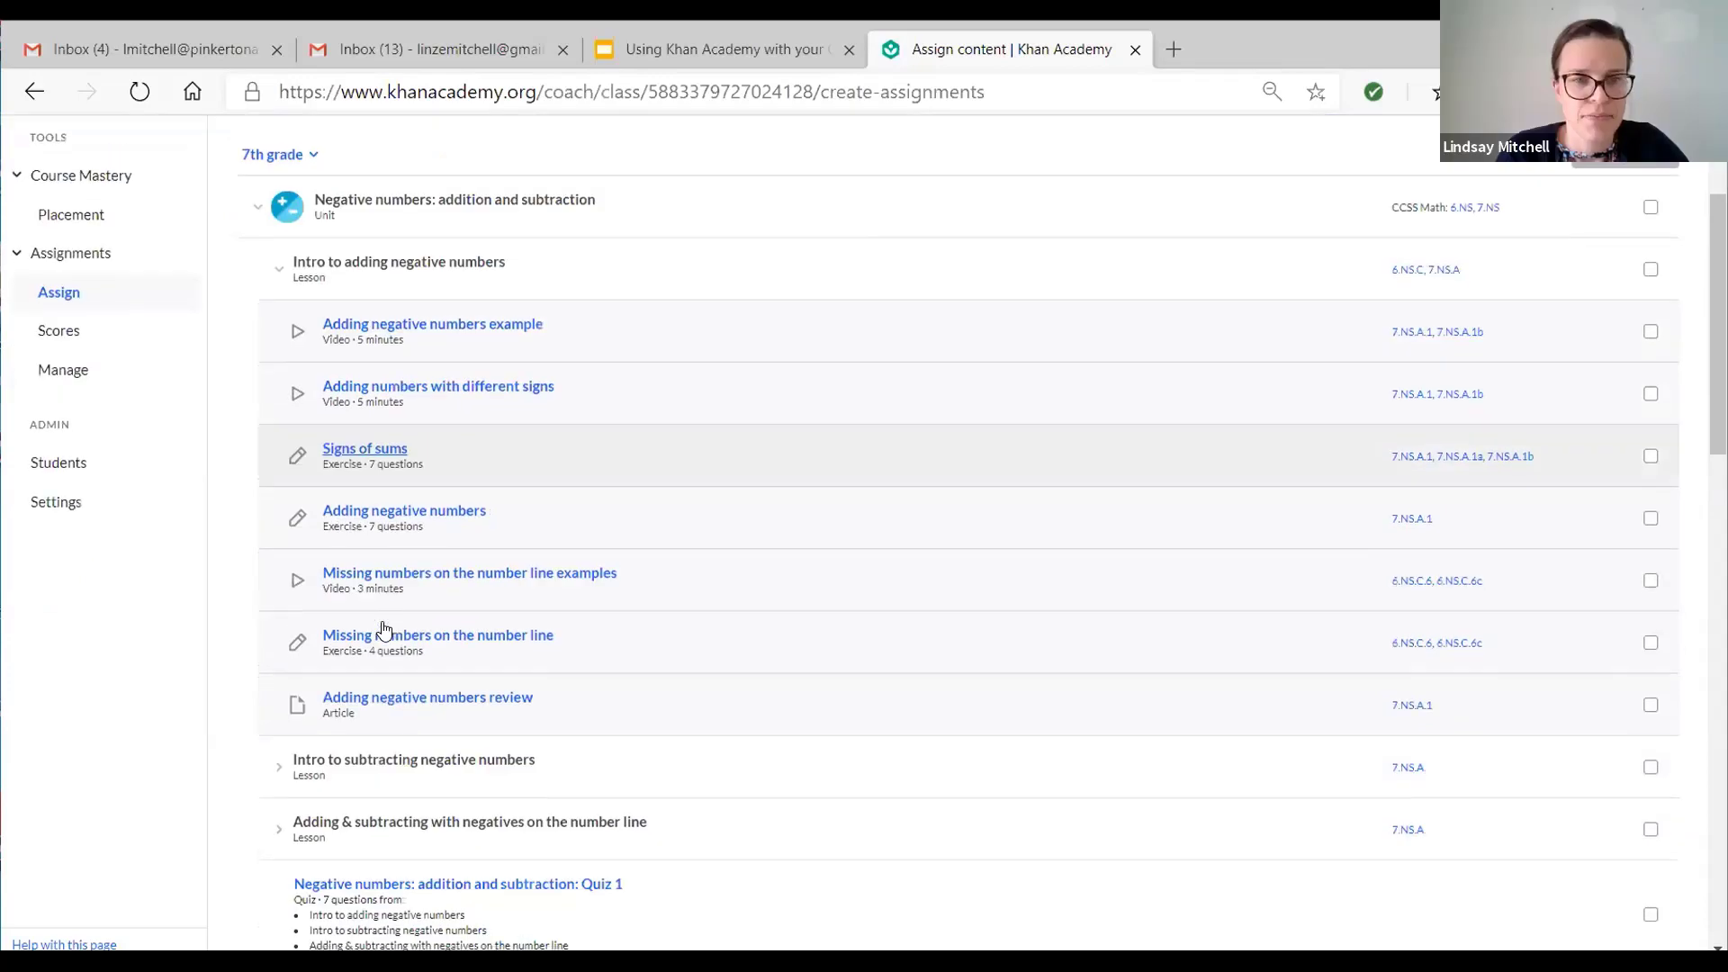
scroll(384, 629, down, 2)
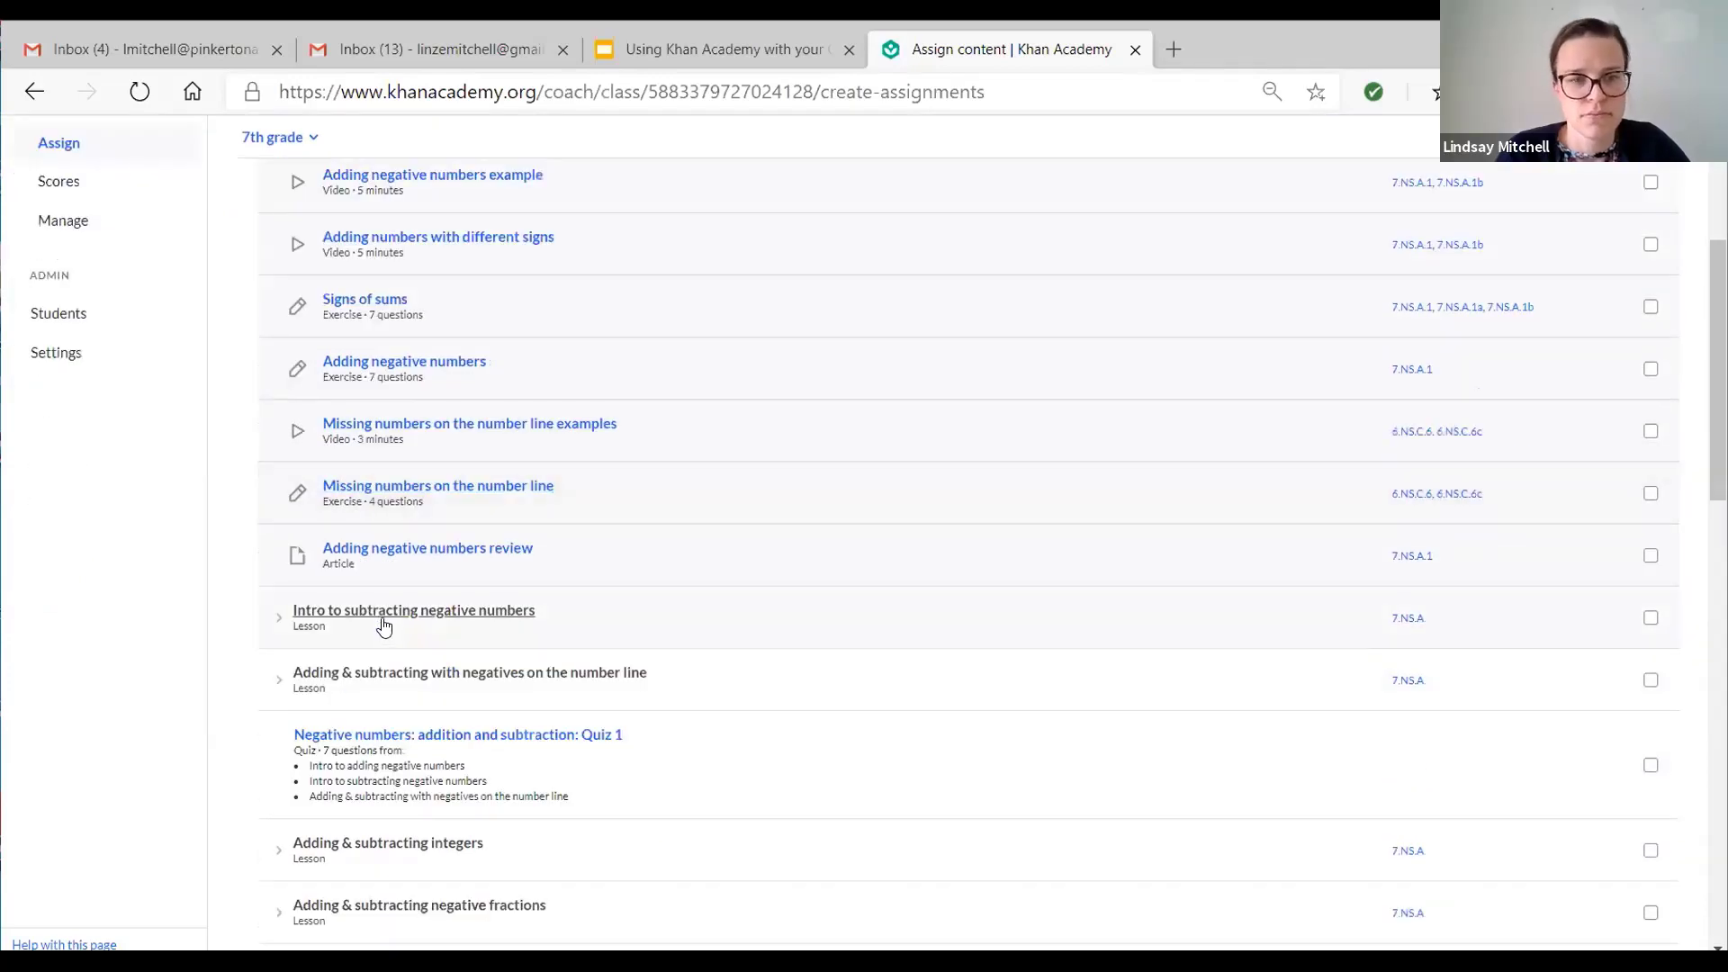
scroll(384, 627, down, 3)
scroll(385, 628, up, 6)
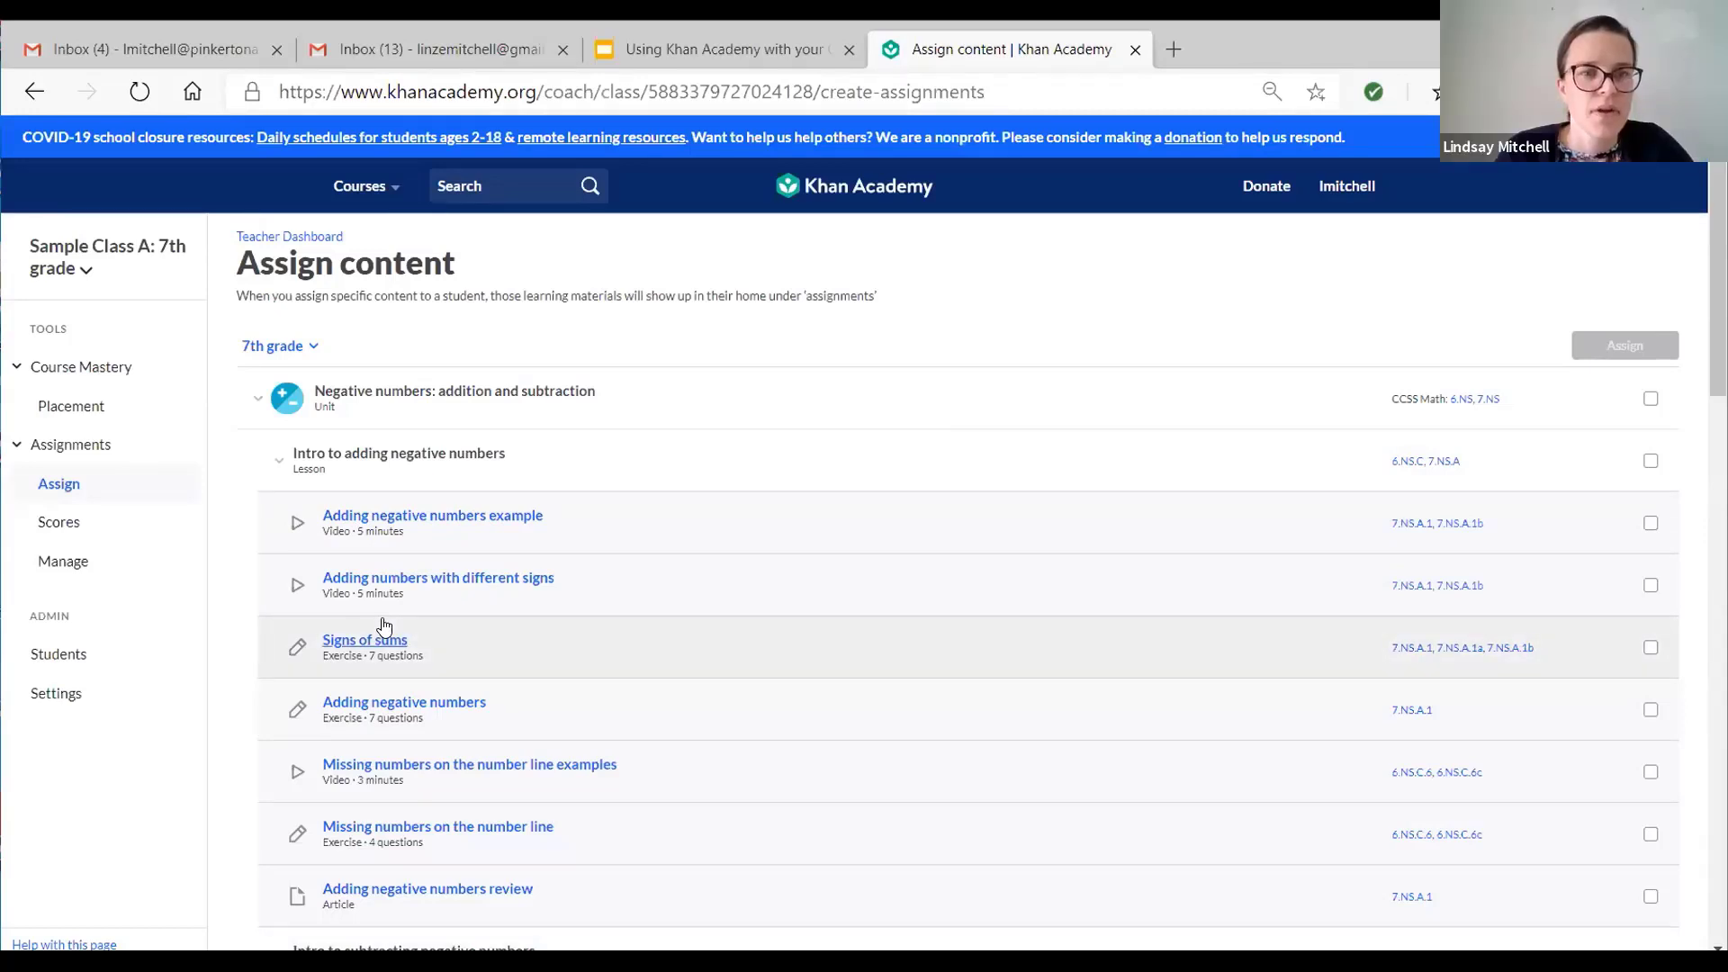
- Open the Algebra 1 course from the high school and college math courses
click(384, 197)
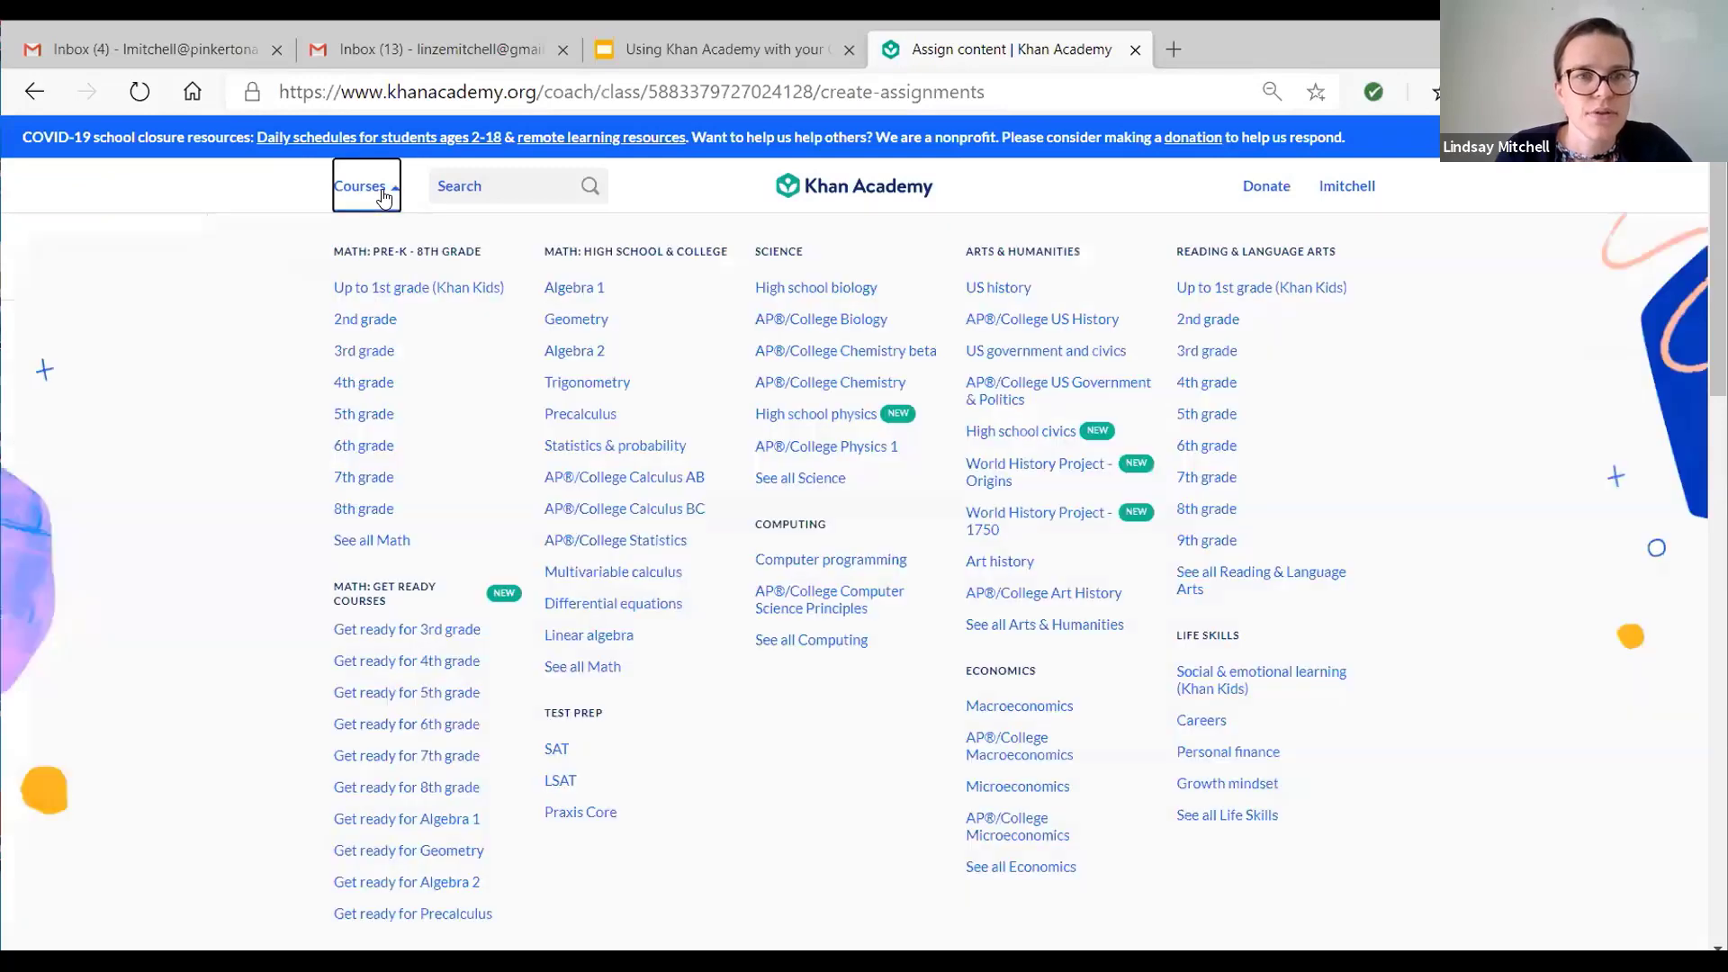
right_click(590, 297)
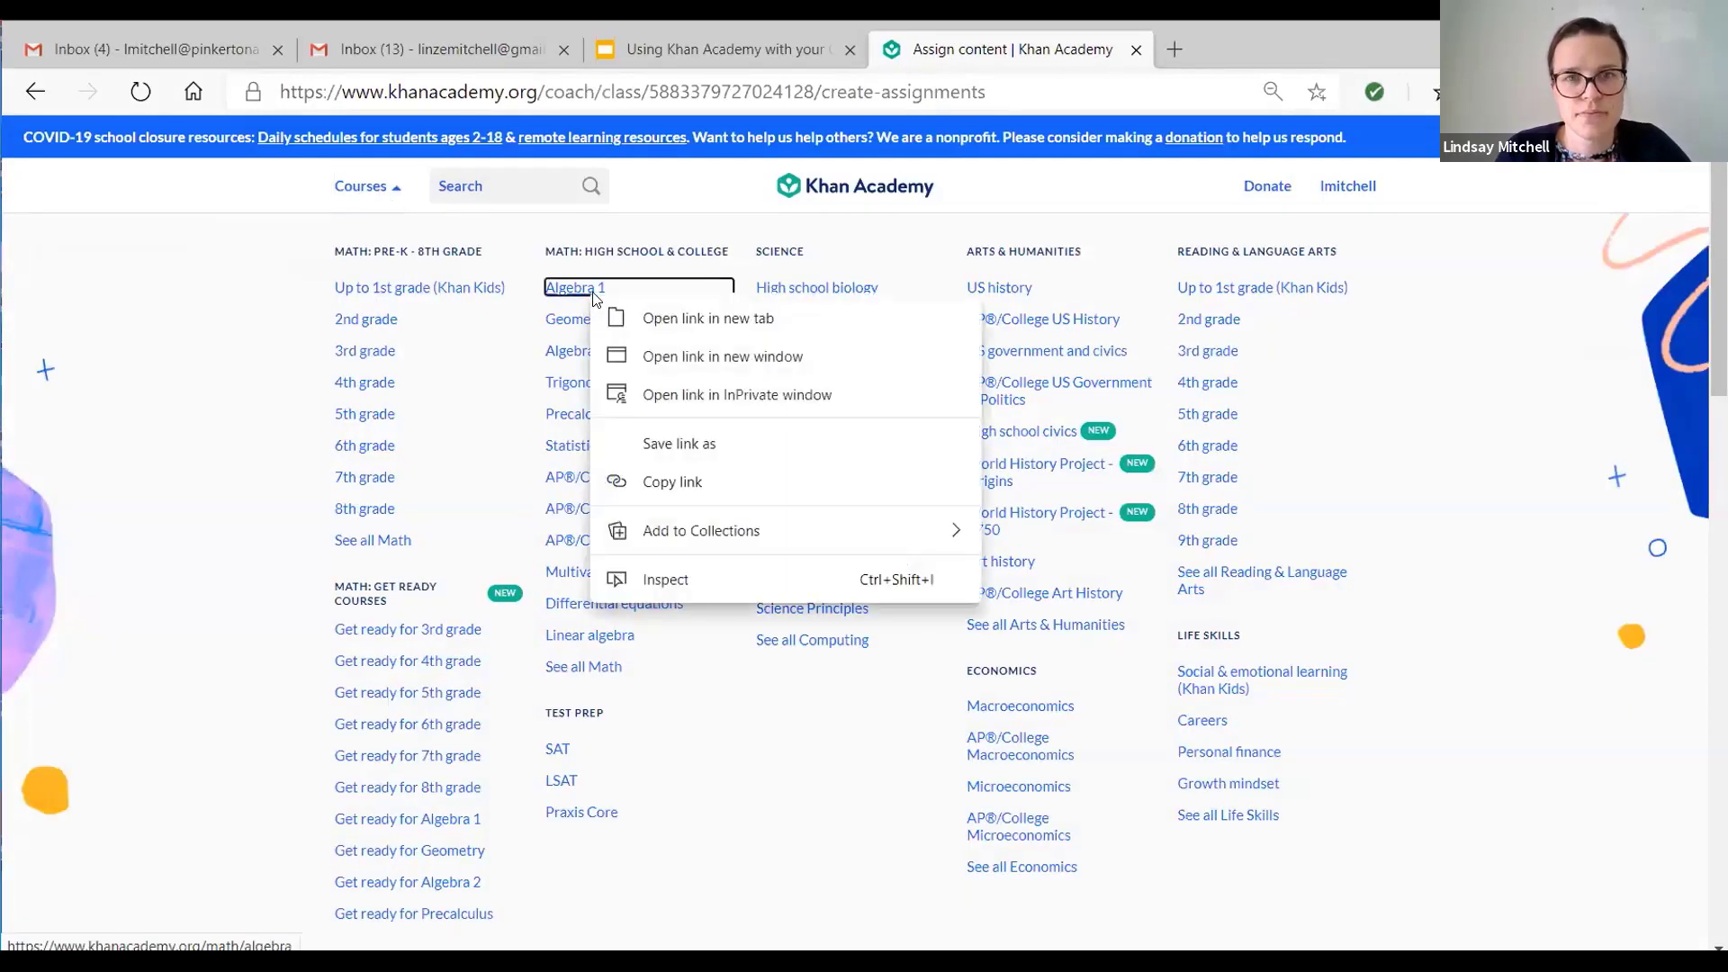
click(562, 287)
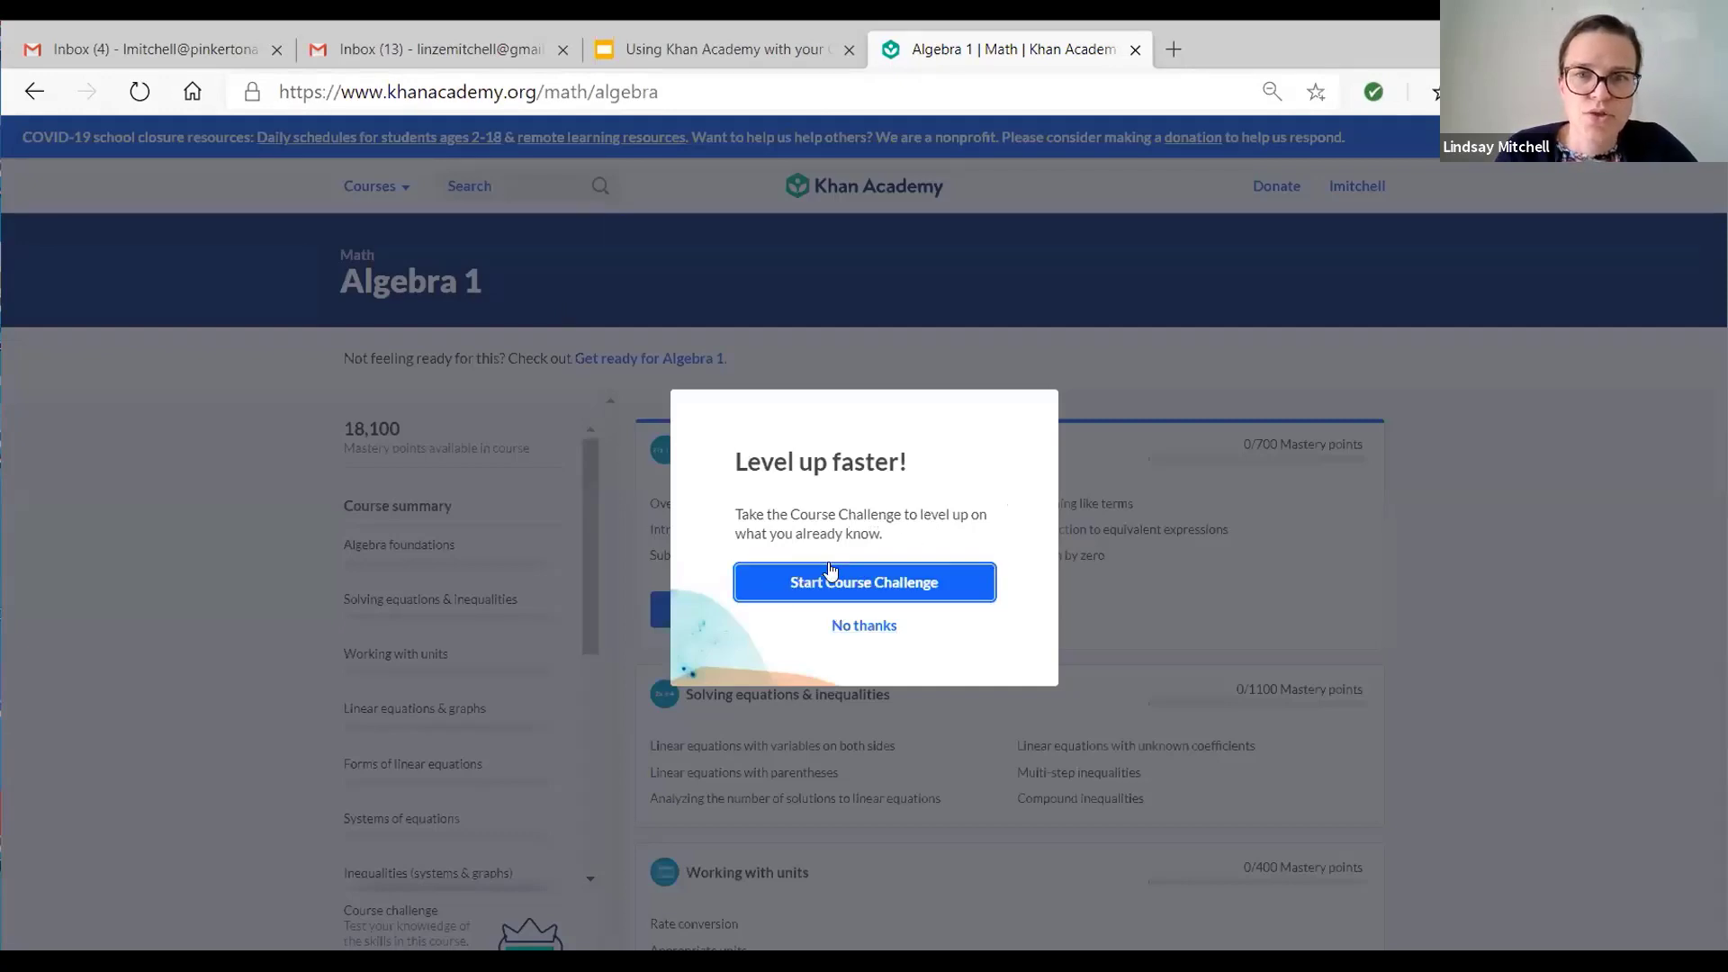
- Start the Algebra 1 Course Challenge to view its first question, and close it without answering
click(904, 586)
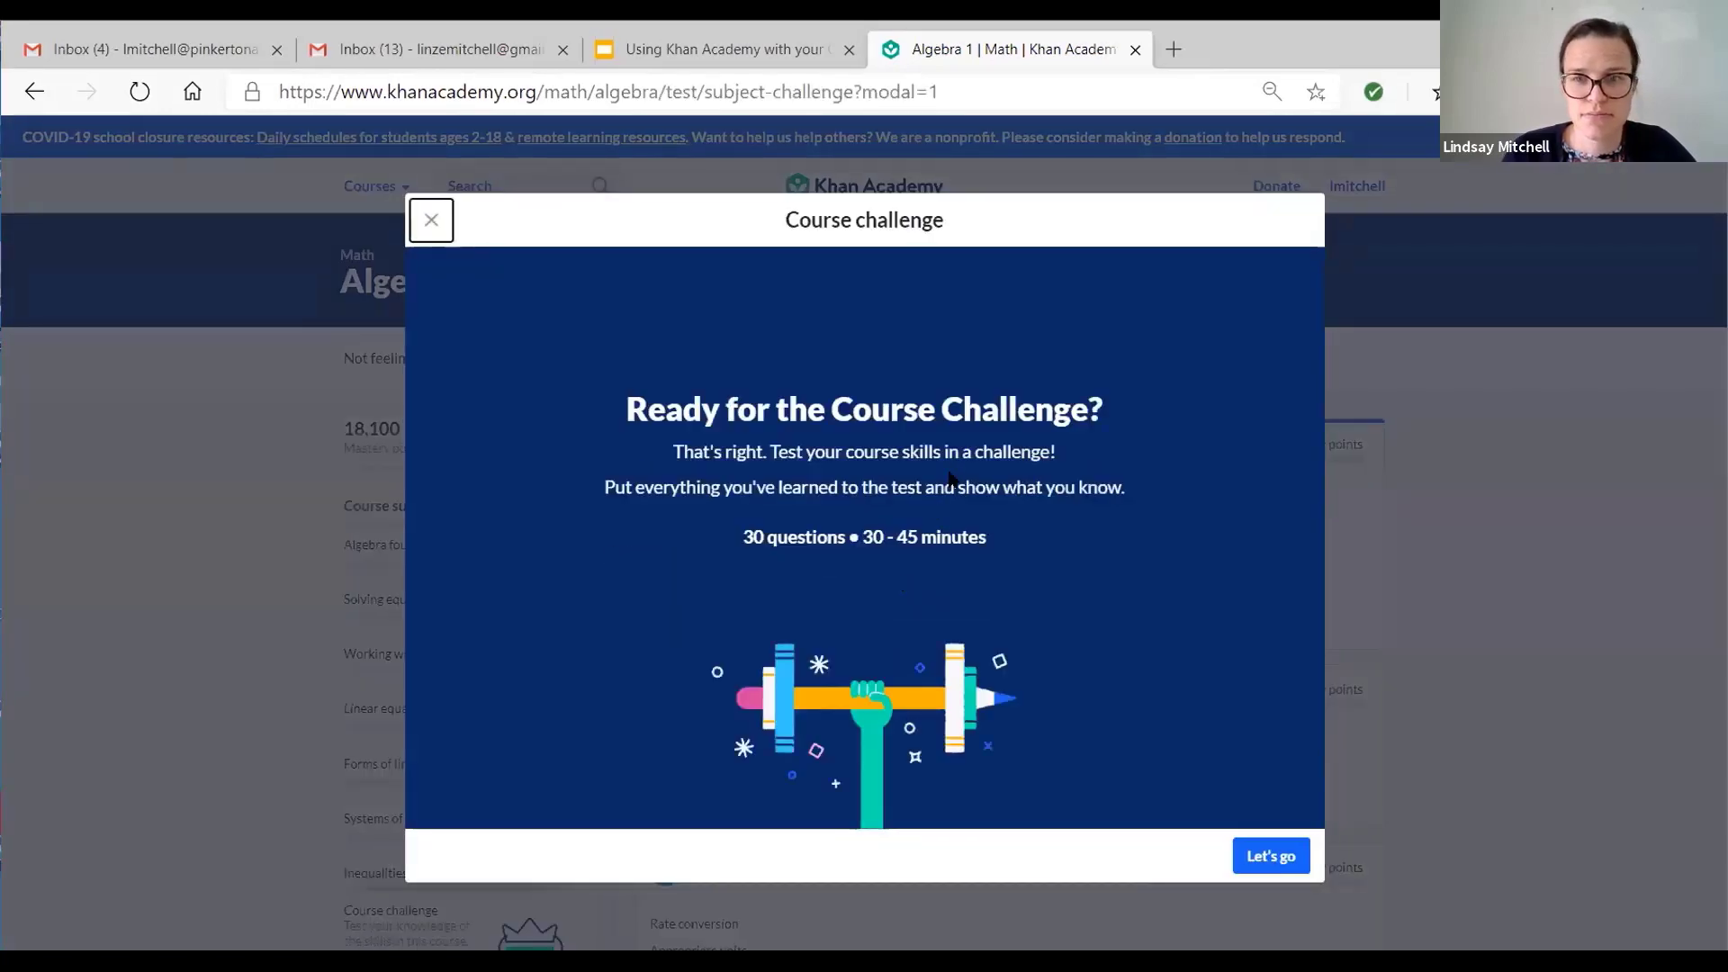
right_click(1272, 856)
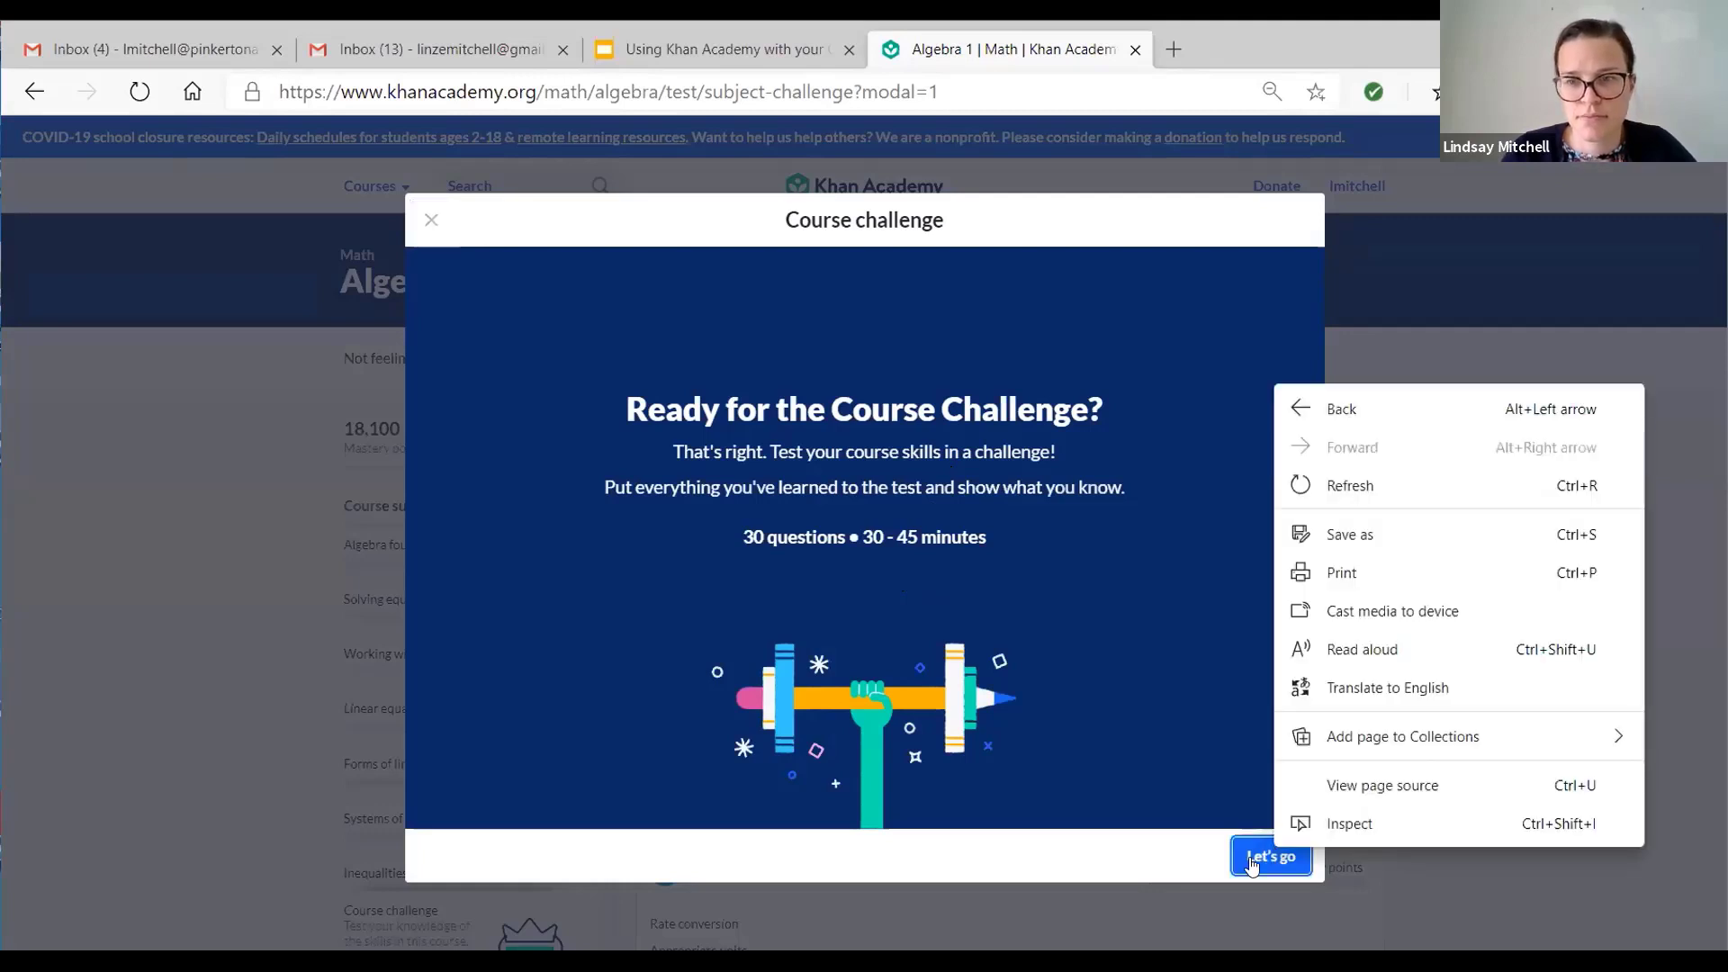
click(1254, 864)
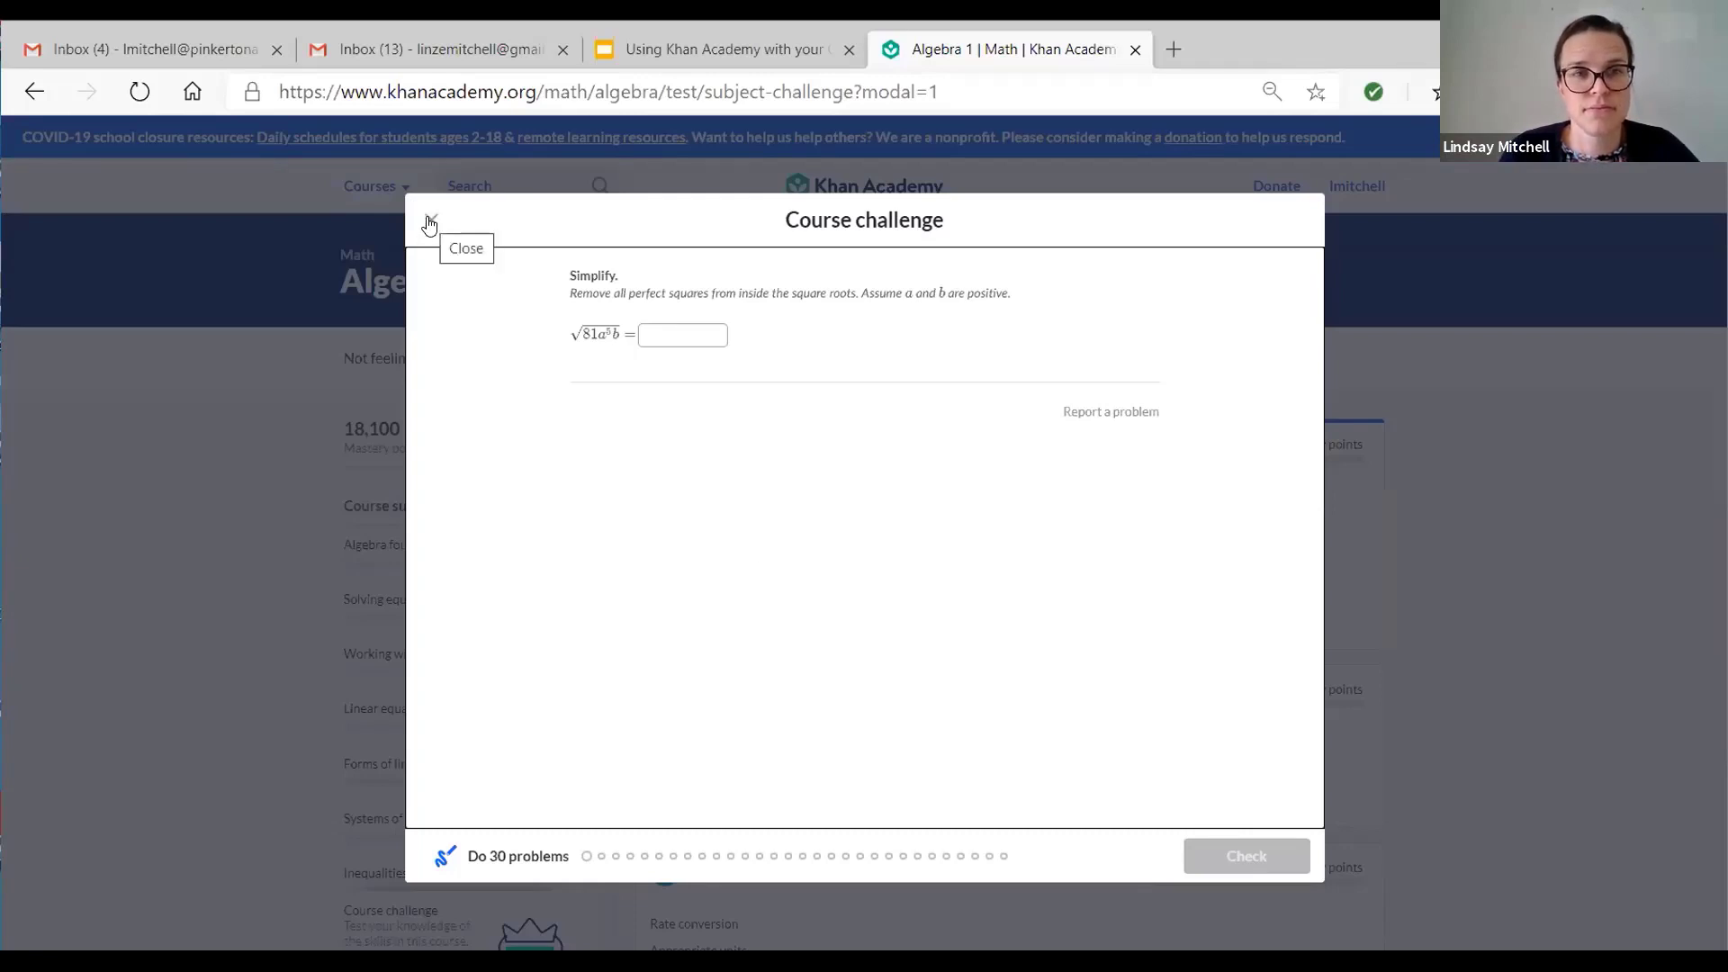
click(429, 222)
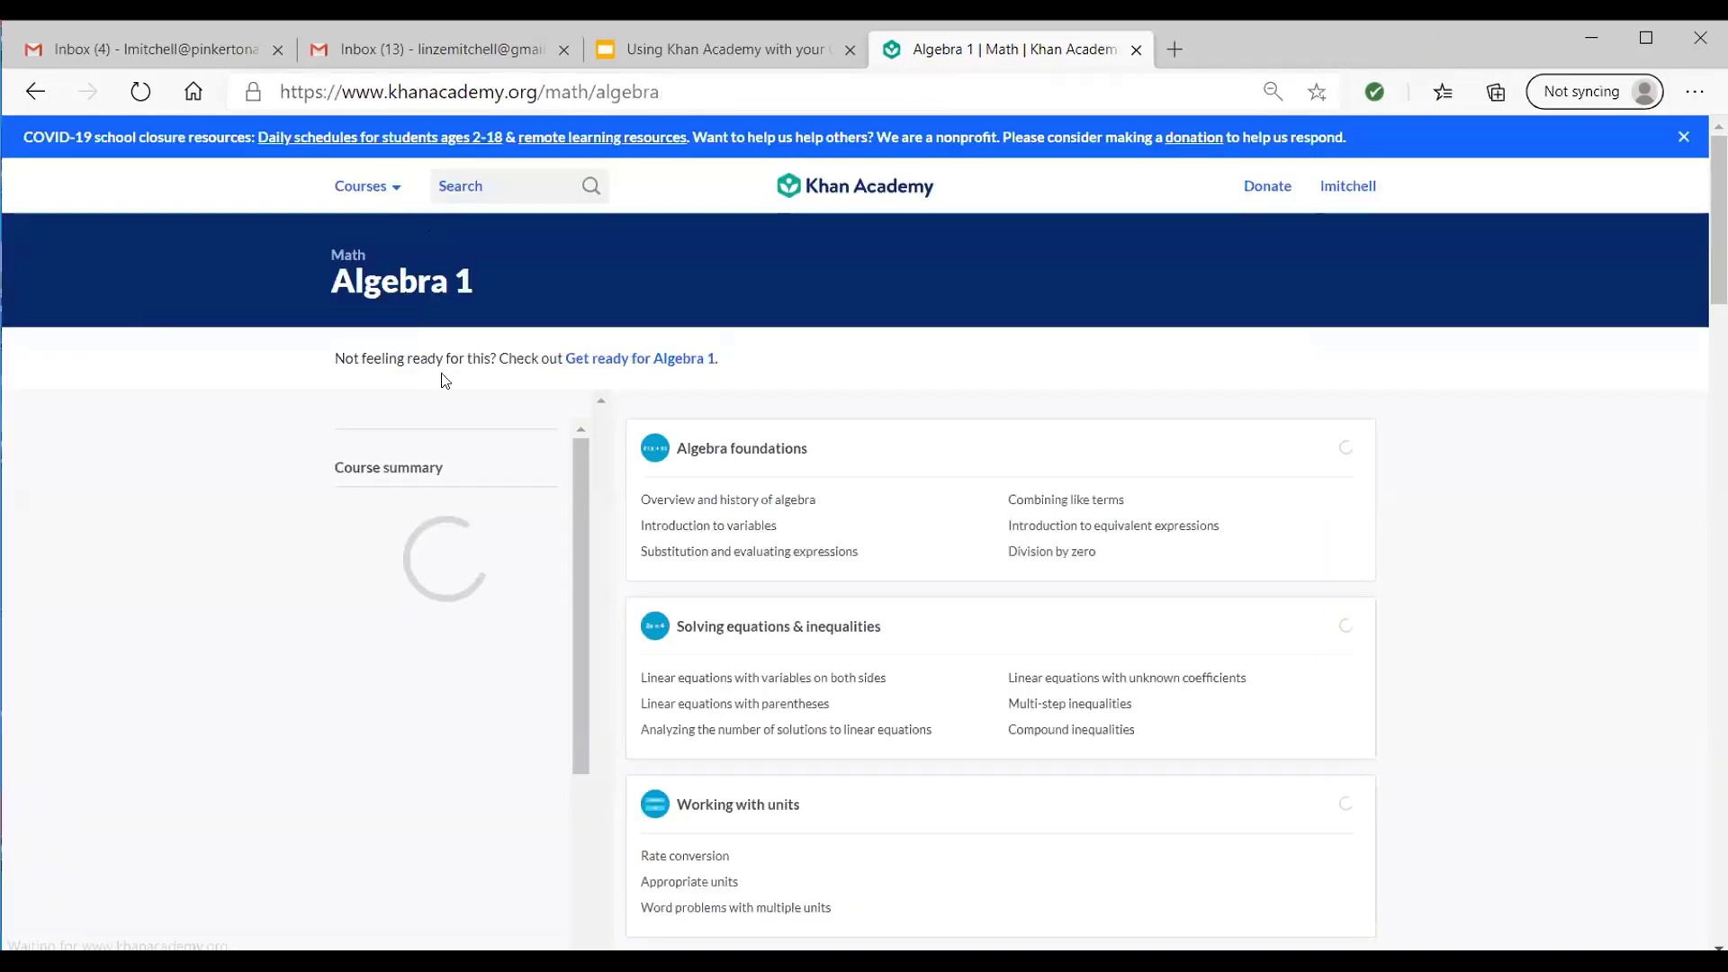